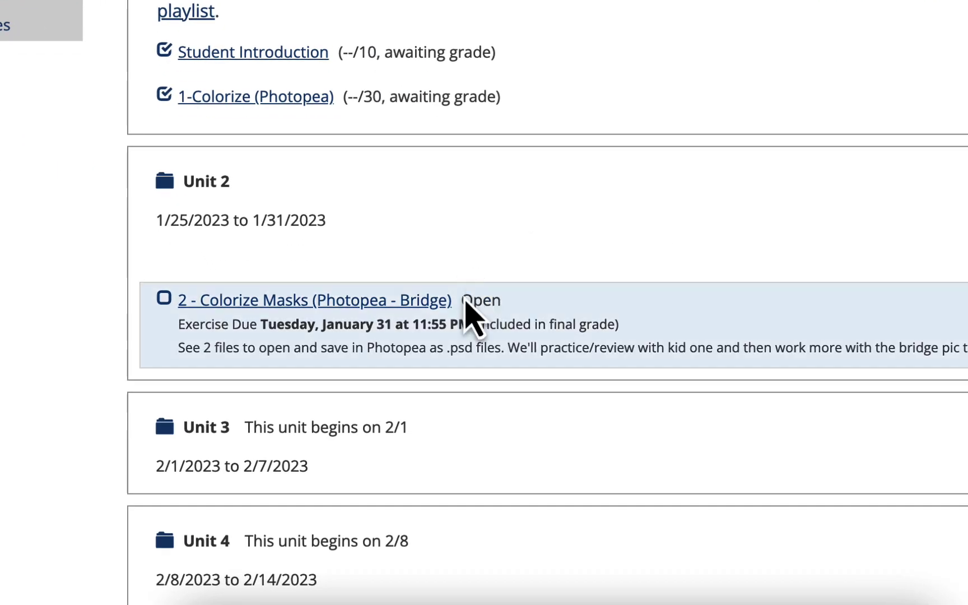
Open the "2 - Colorize Masks (Photopea - Bridge)" assignment and copy the image from its bwKid_LastnameF.jpg file
left_click(433, 311)
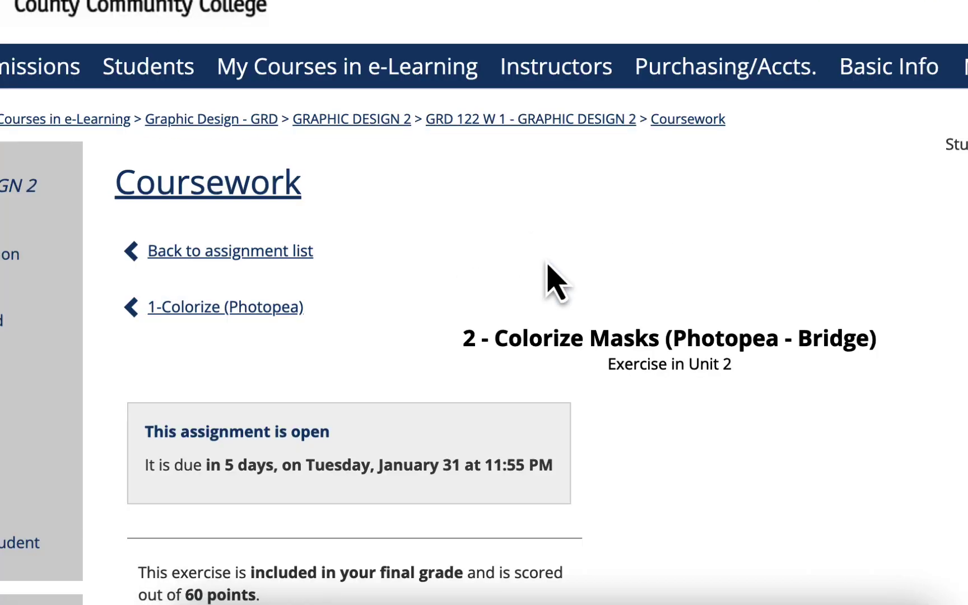
scroll(549, 281, "down", 5)
scroll(550, 280, "down", 3)
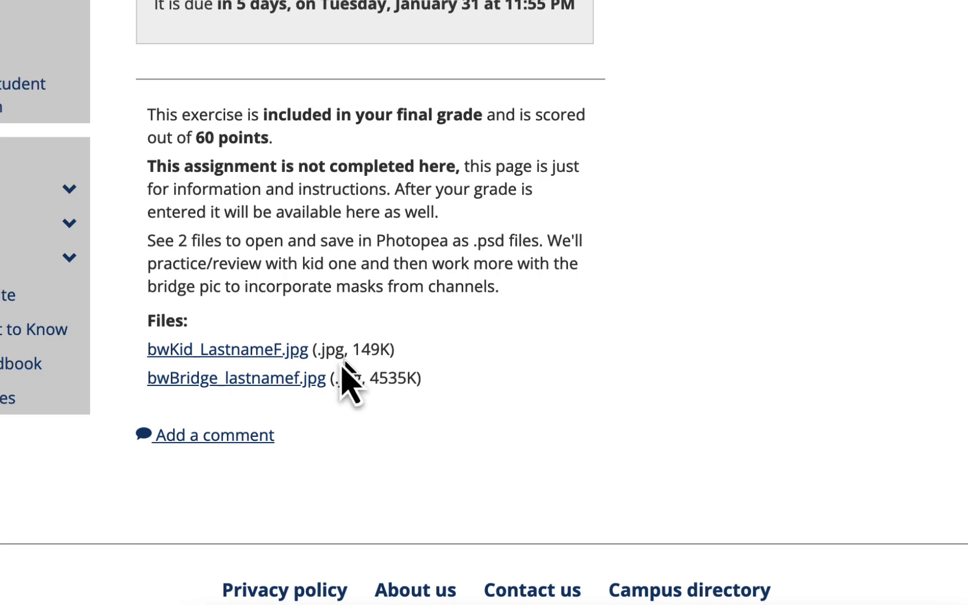
left_click(301, 351)
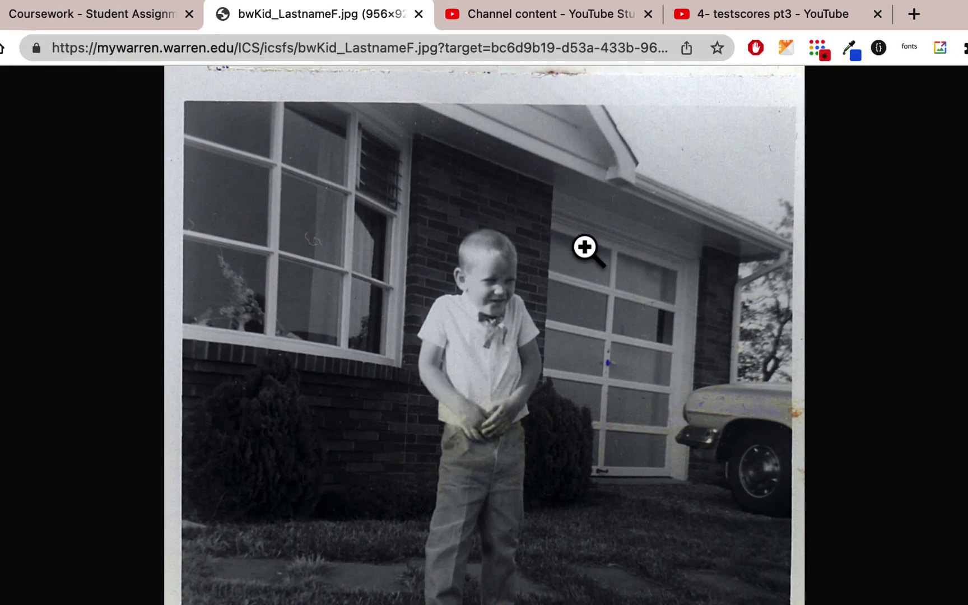
right_click(585, 245)
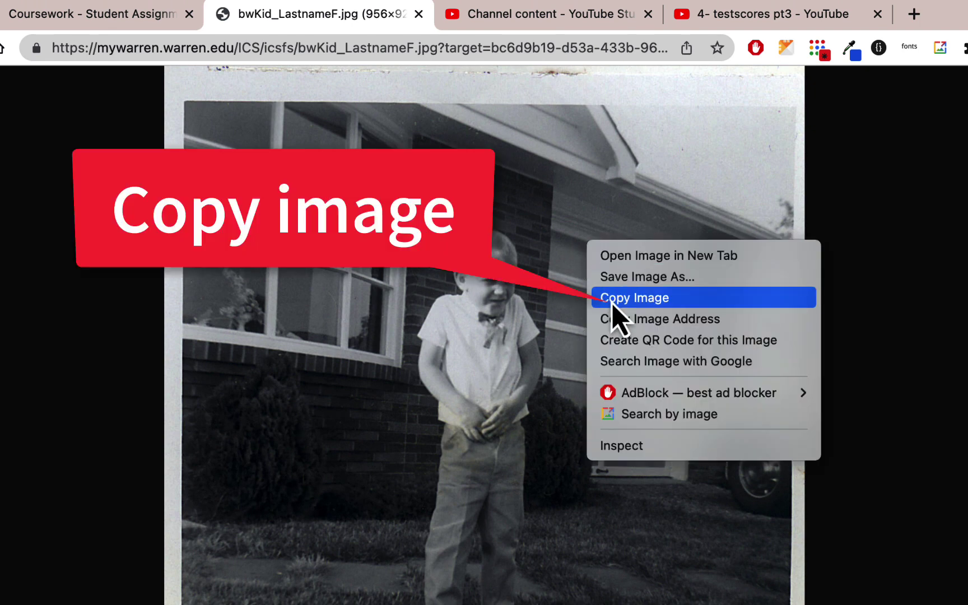
left_click(612, 300)
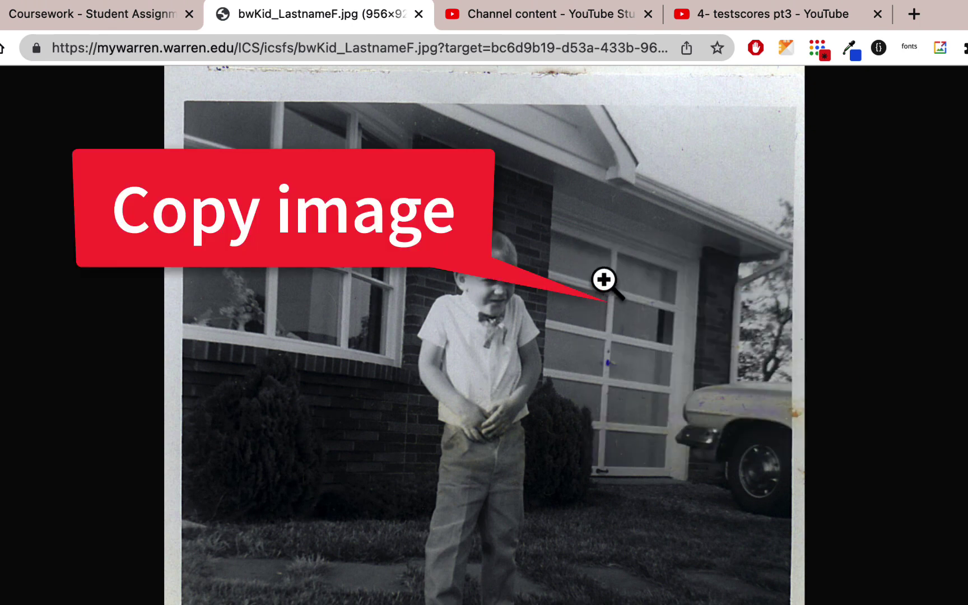
Open photopea.com in a new browser tab
left_click(923, 22)
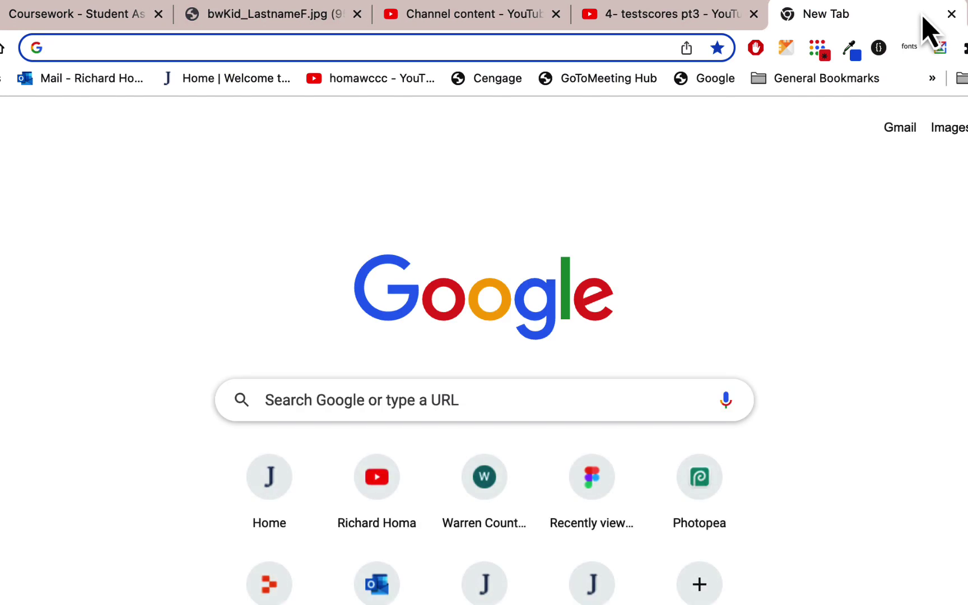
type("phot")
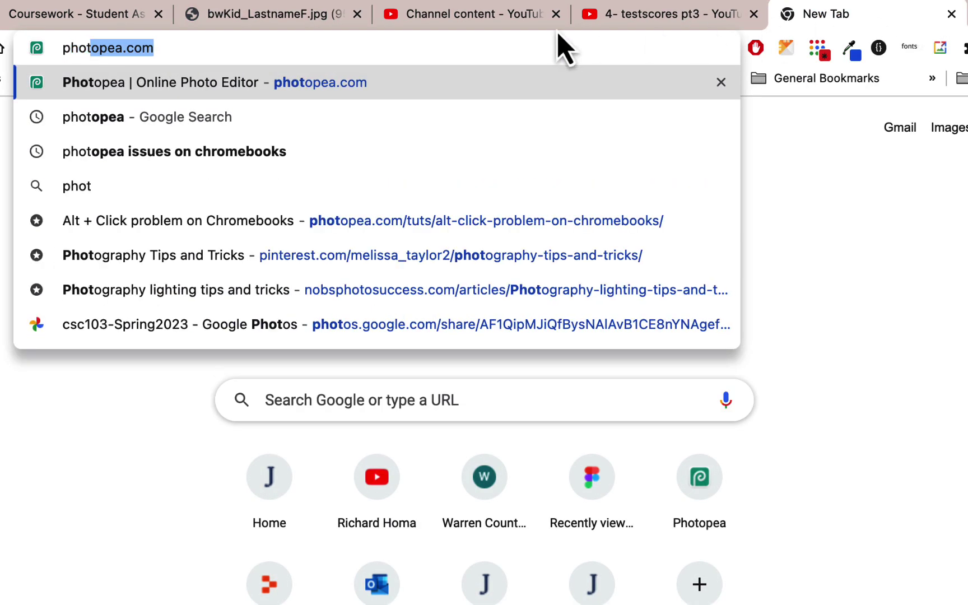
key("Return")
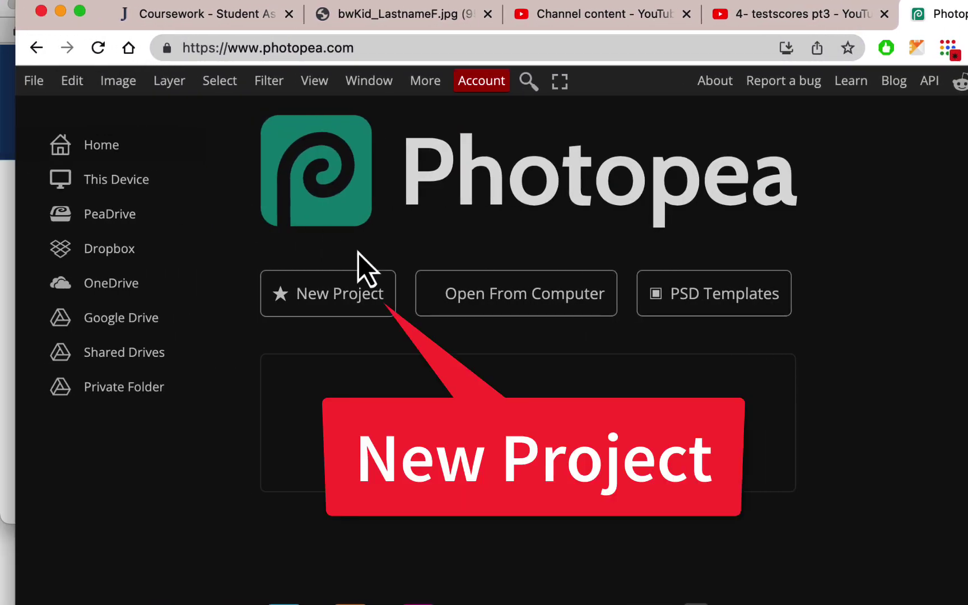
Create a new 956 × 928 px project with a white background and paste the copied photo into it
left_click(339, 300)
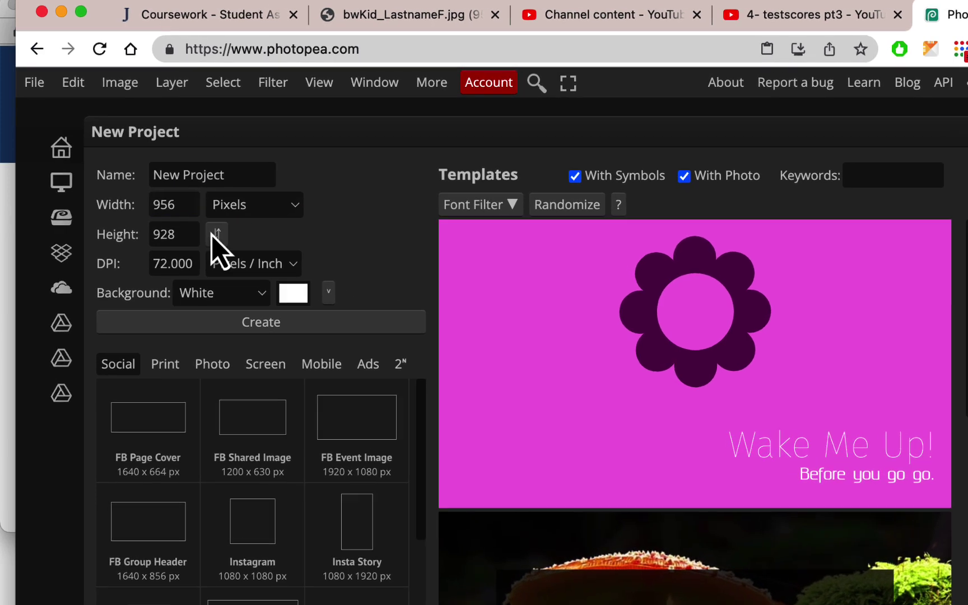
left_click(274, 328)
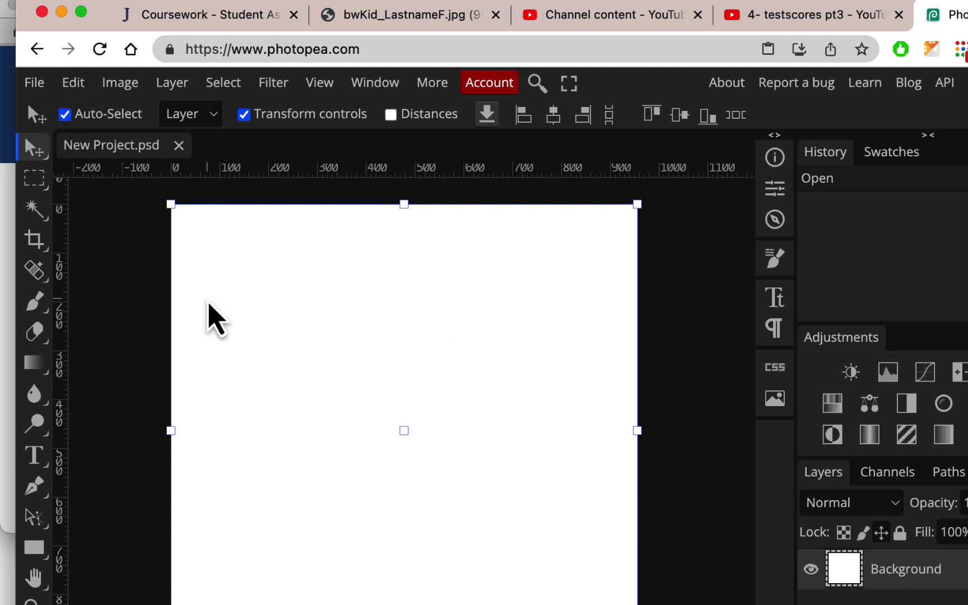
key("super+v")
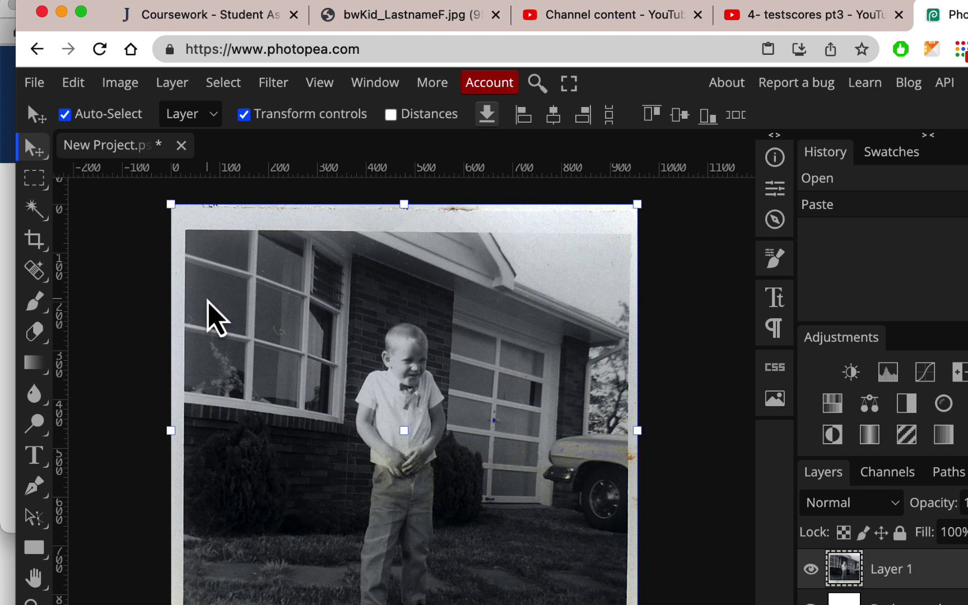
Crop the photo to about 890 × 765 px to cut off the white border on all four sides
left_click(31, 240)
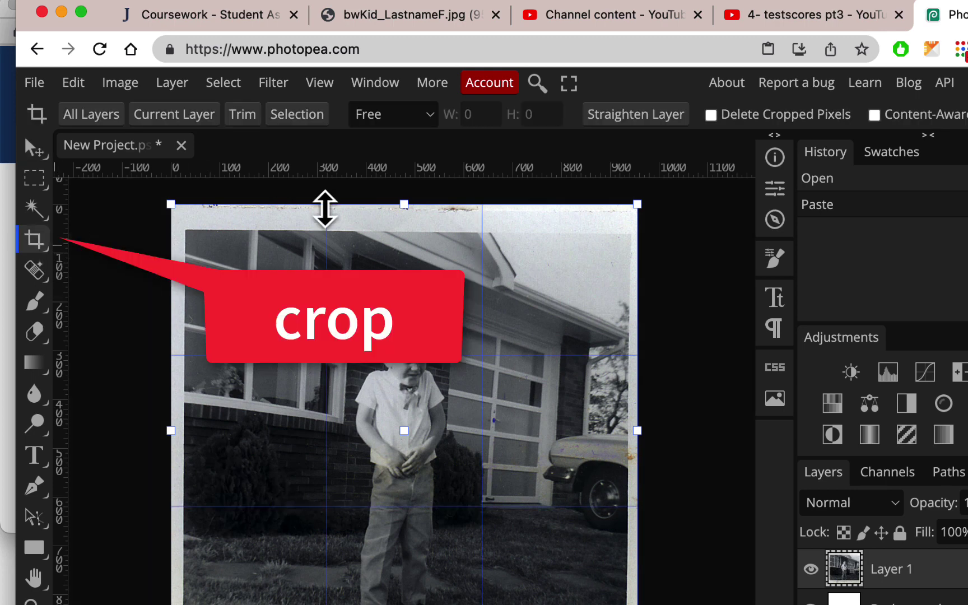
left_click_drag(400, 204, 407, 231)
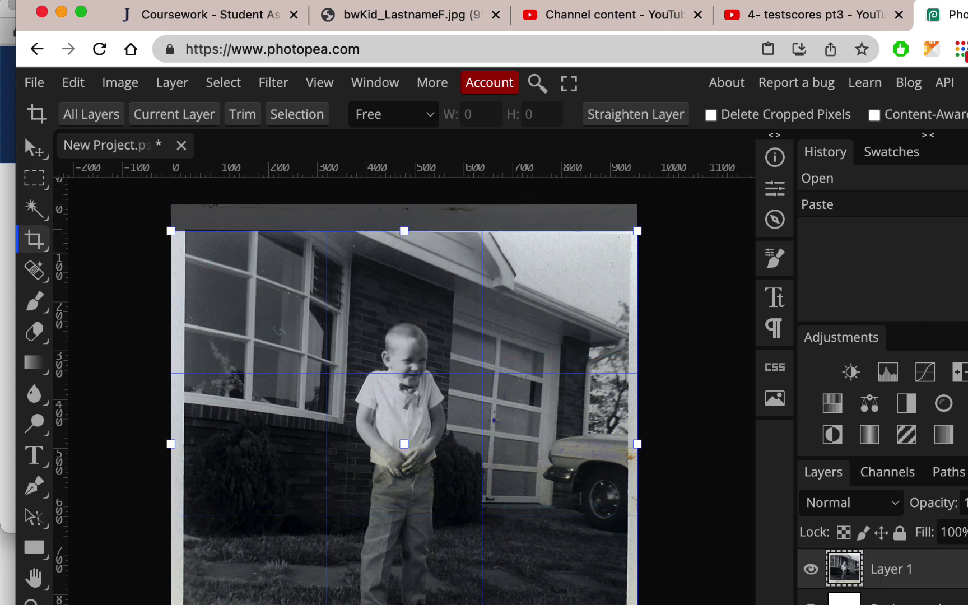
left_click_drag(406, 604, 406, 599)
left_click_drag(168, 423, 188, 423)
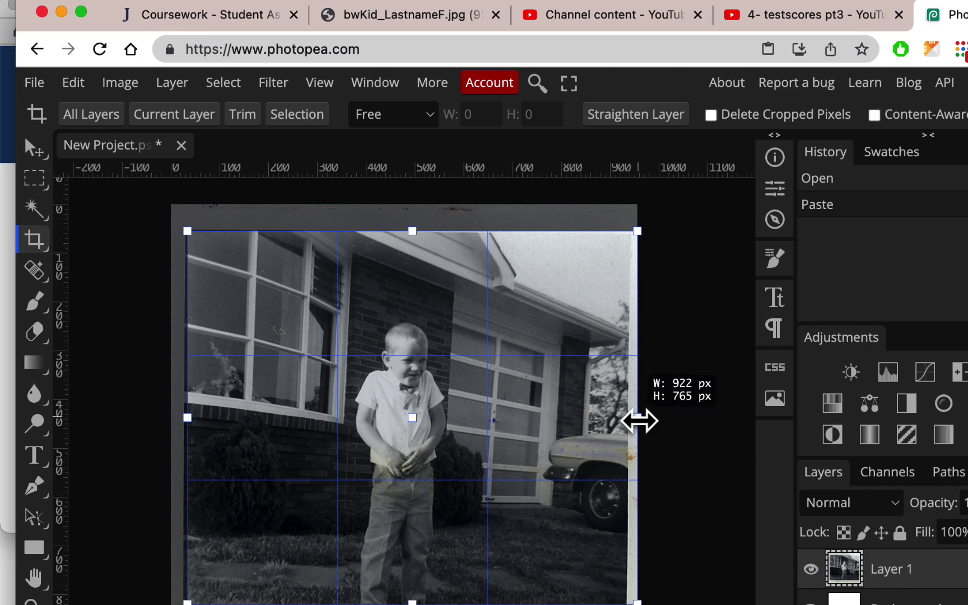
left_click_drag(640, 421, 623, 421)
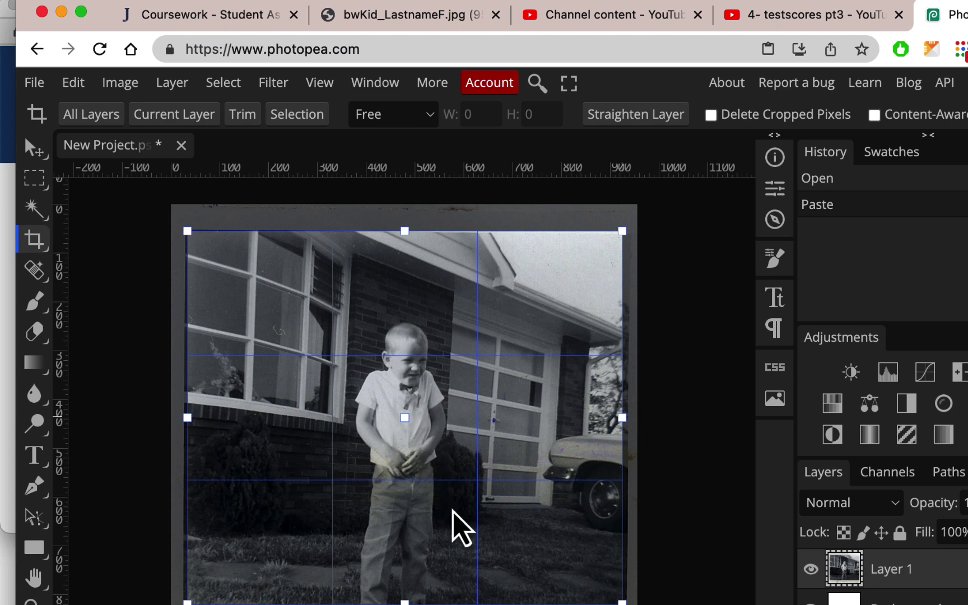
key("Return")
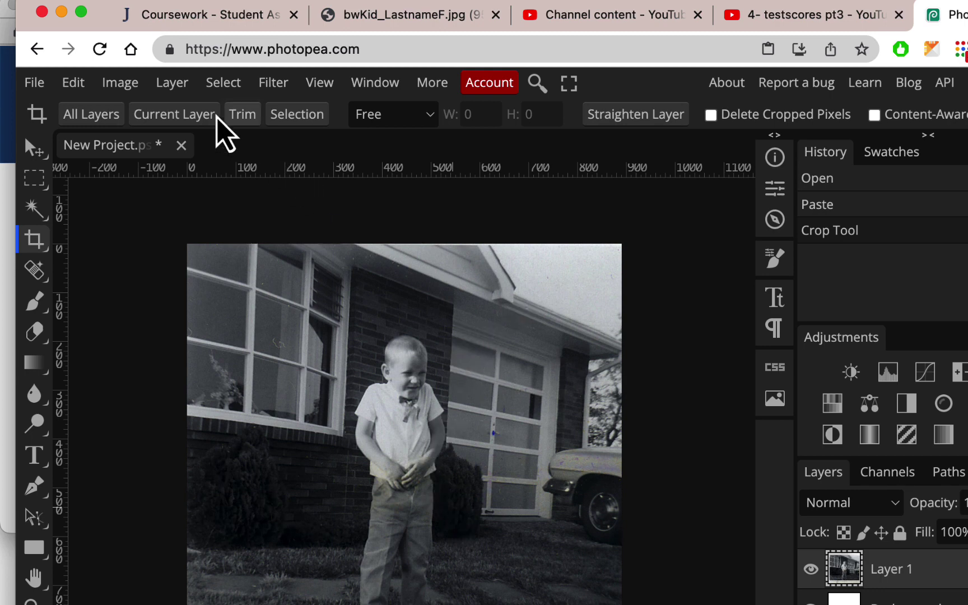
left_click(135, 85)
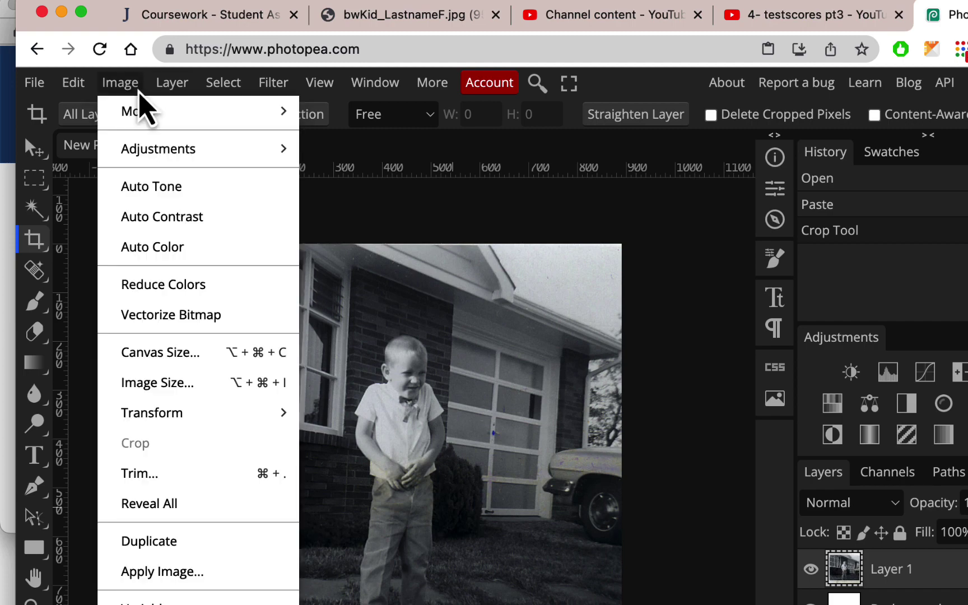
mouse_move(158, 147)
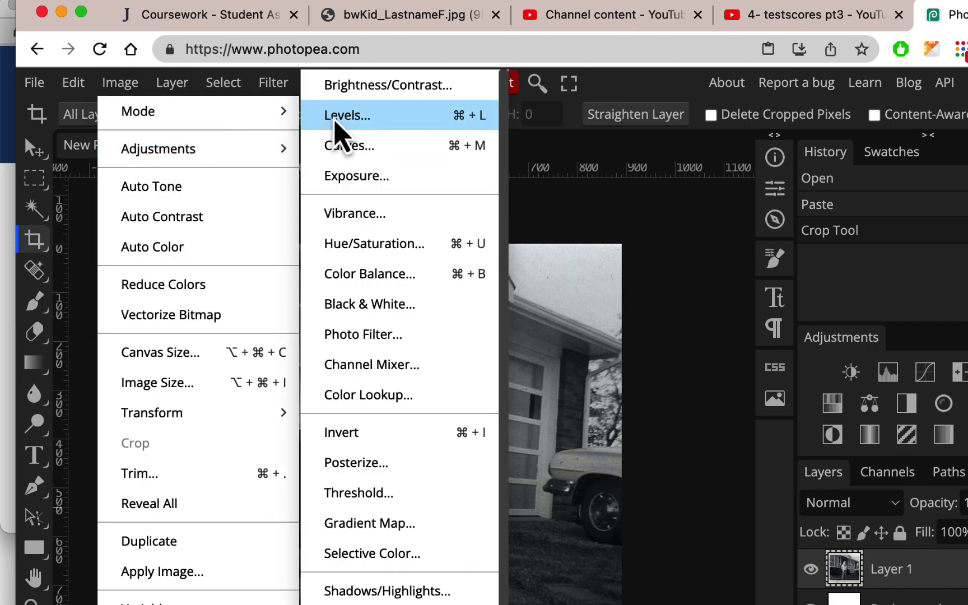
left_click(335, 119)
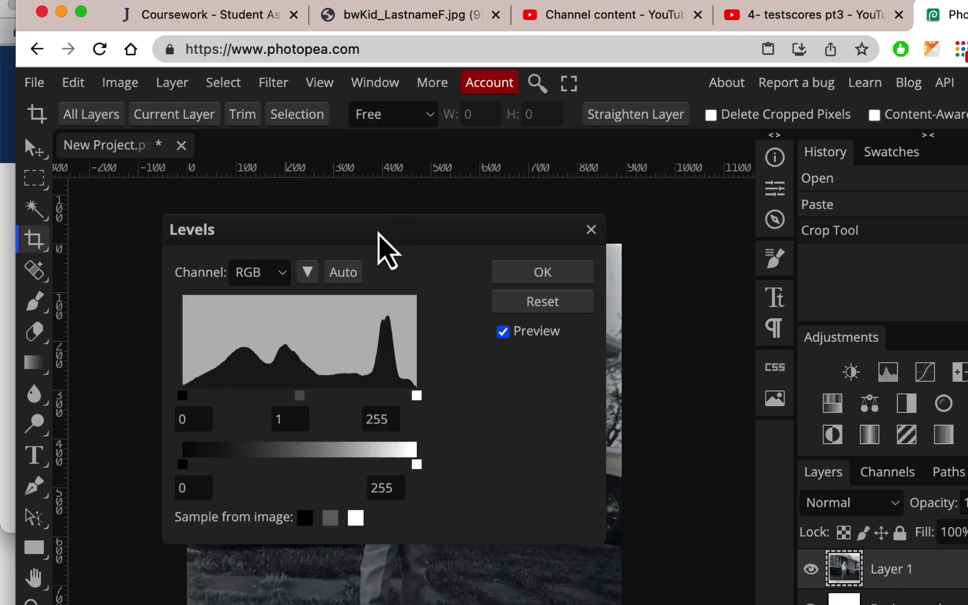
left_click_drag(378, 230, 922, 191)
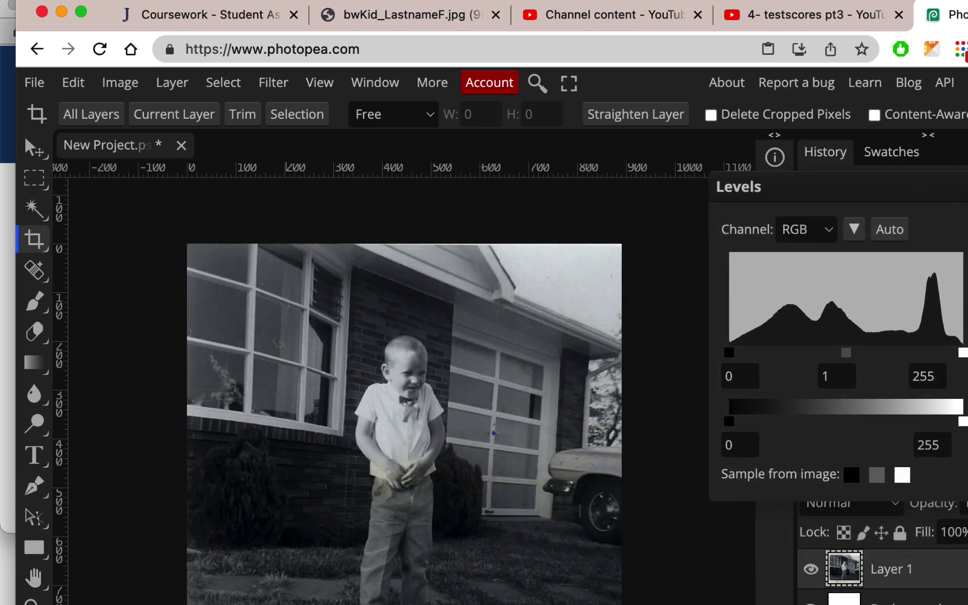
key("Escape")
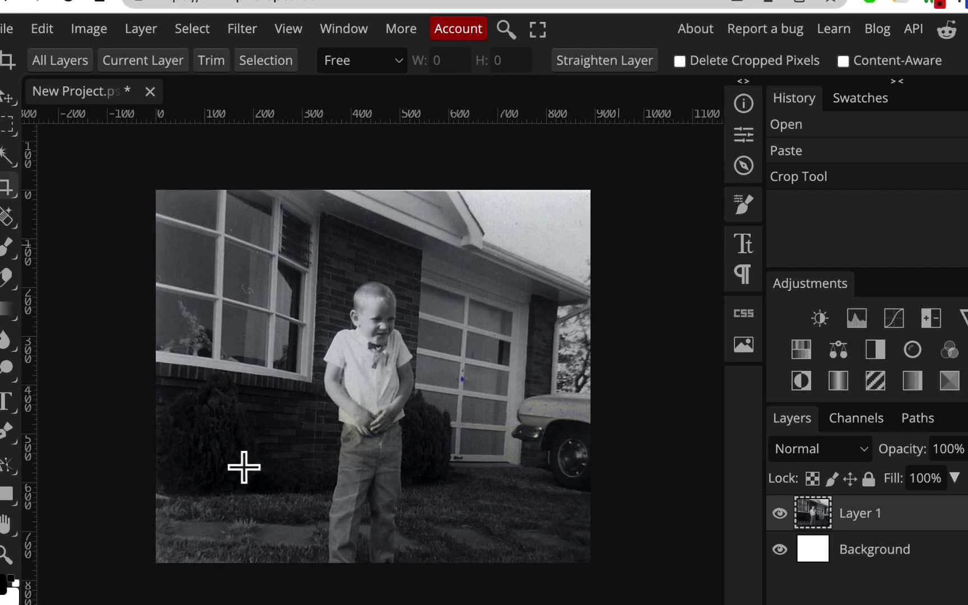
Apply a Shadows/Highlights adjustment to the photo layer with the shadows amount at 15%, tone 25% and radius 12 px
left_click(95, 31)
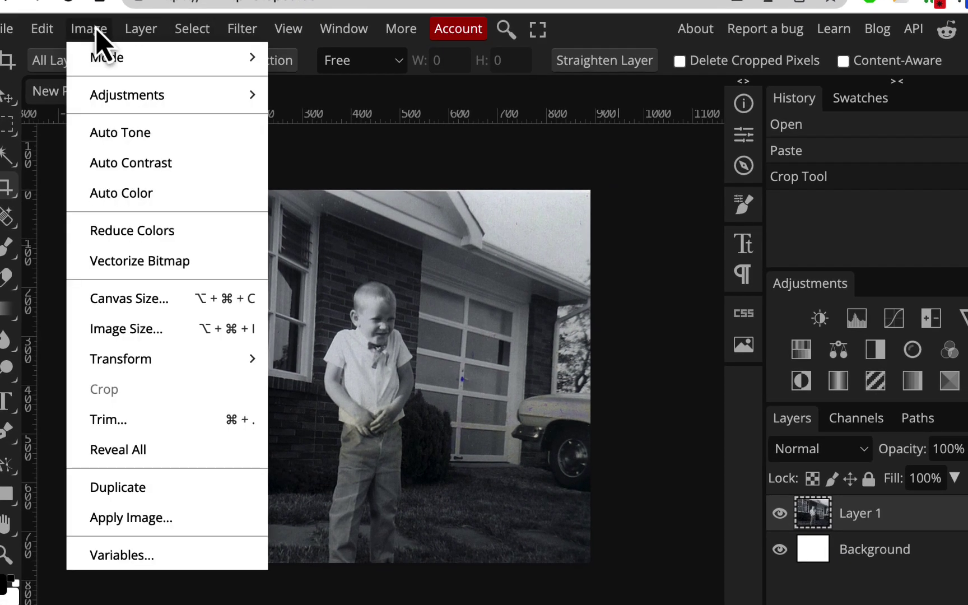
mouse_move(104, 96)
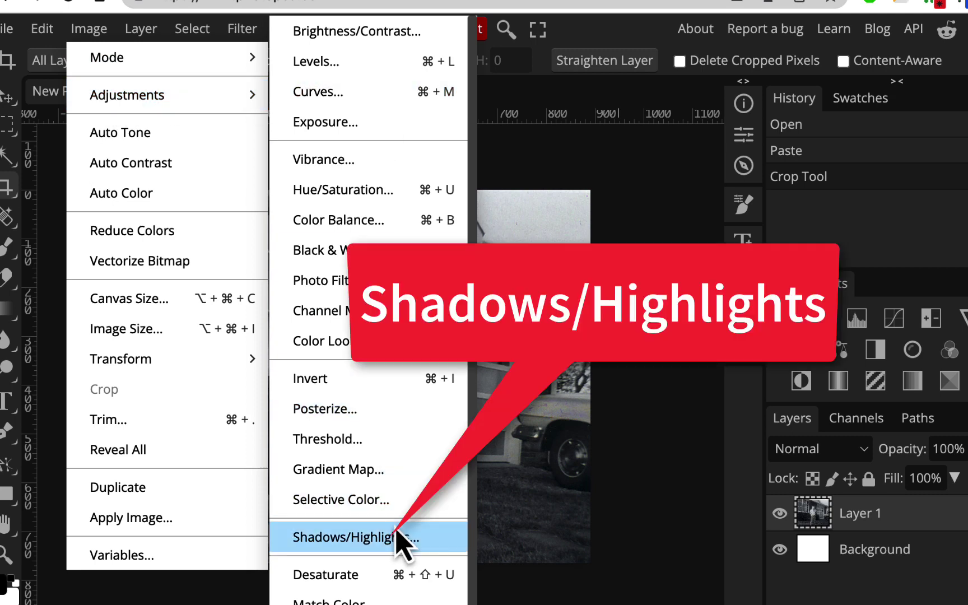
left_click(402, 546)
left_click_drag(354, 191, 761, 144)
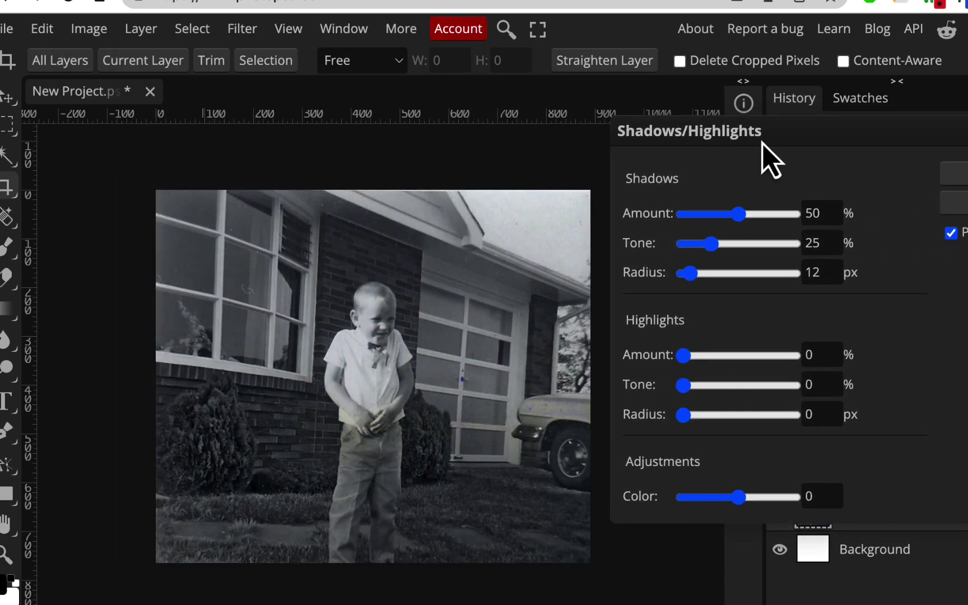
left_click(952, 234)
left_click(952, 234)
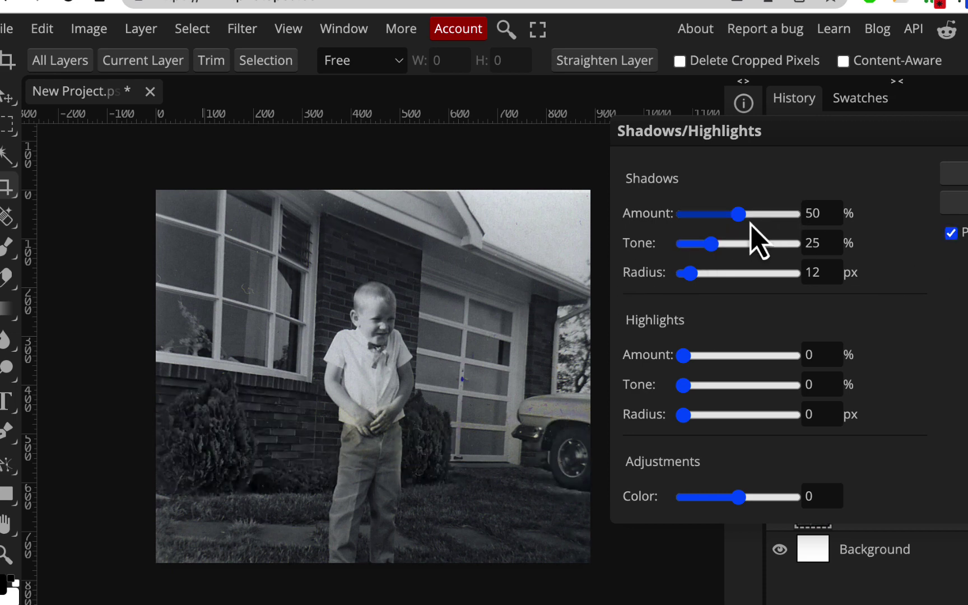
left_click_drag(737, 216, 707, 217)
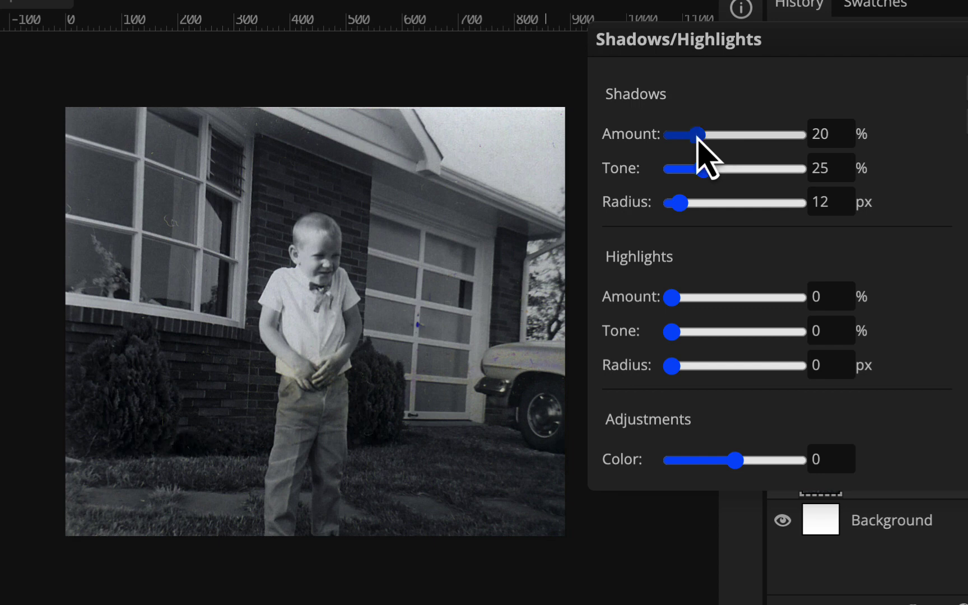
left_click_drag(697, 139, 688, 139)
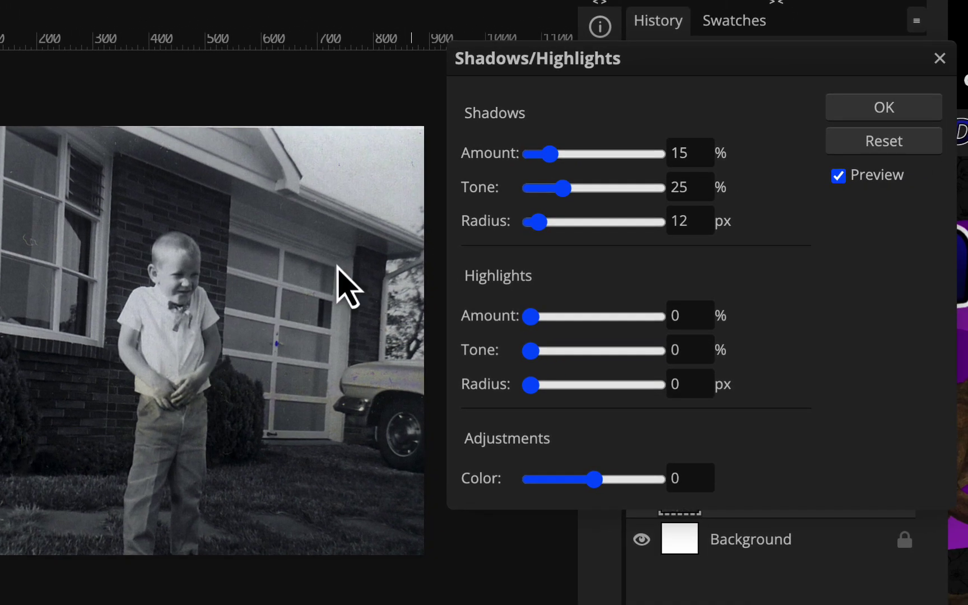
left_click(944, 100)
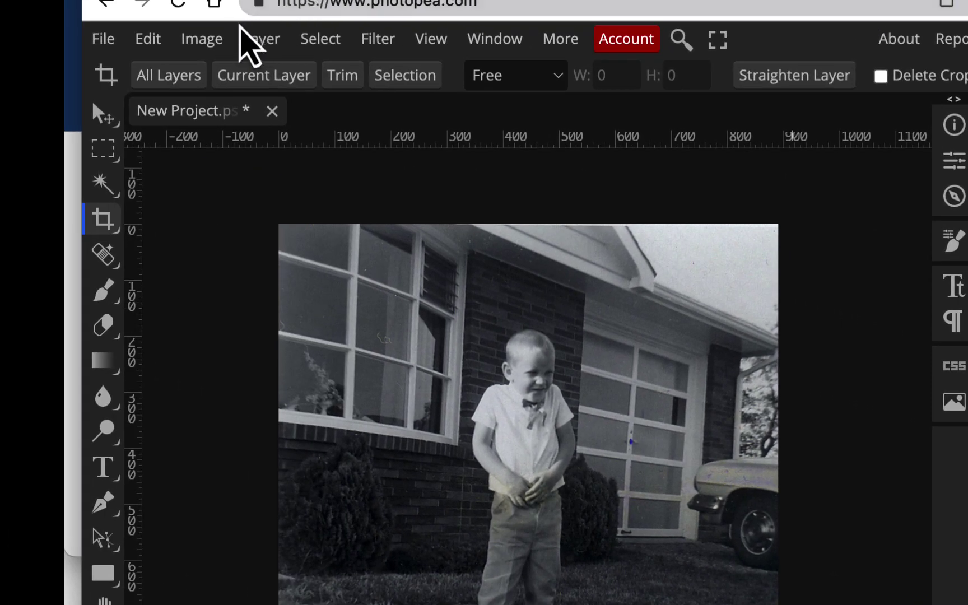
Apply a Levels adjustment to the photo layer with the RGB white input level set to 244
left_click(214, 42)
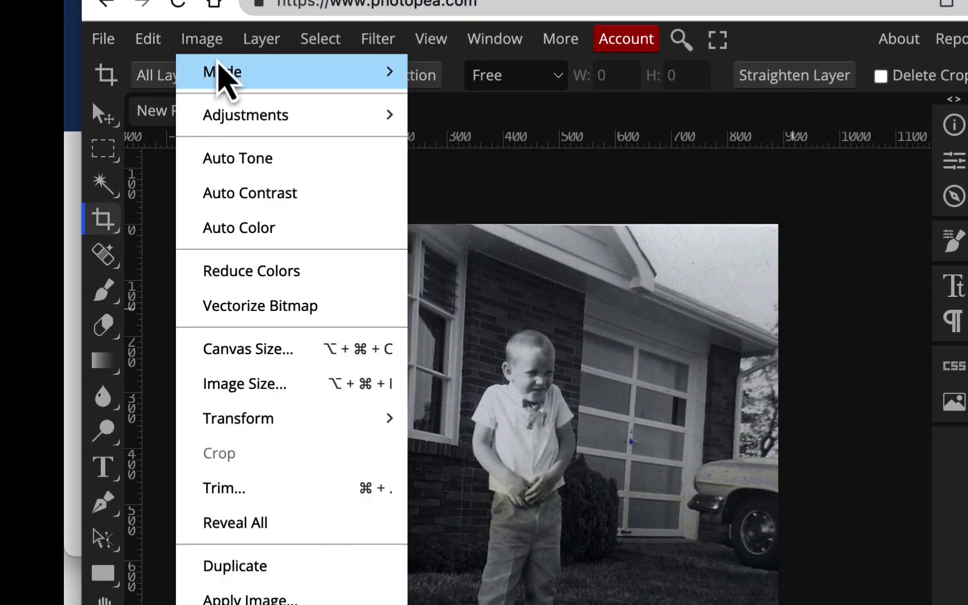
mouse_move(383, 128)
left_click(472, 78)
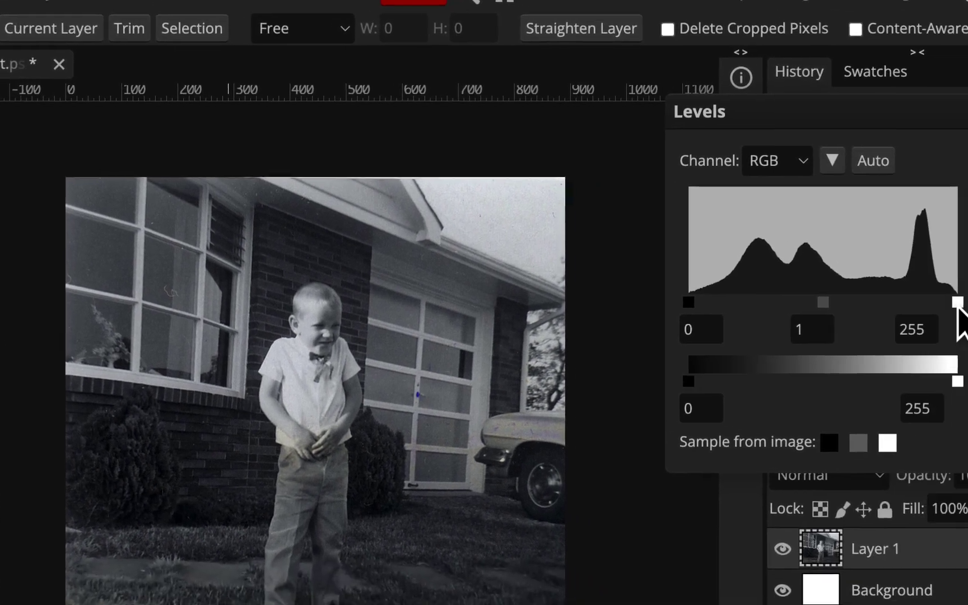
left_click_drag(959, 305, 930, 306)
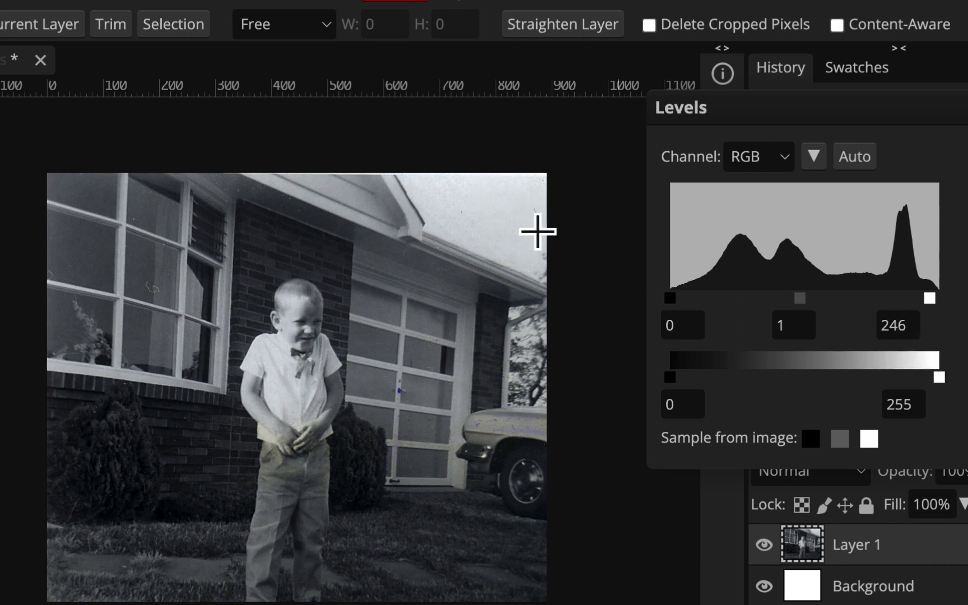
left_click_drag(929, 297, 928, 297)
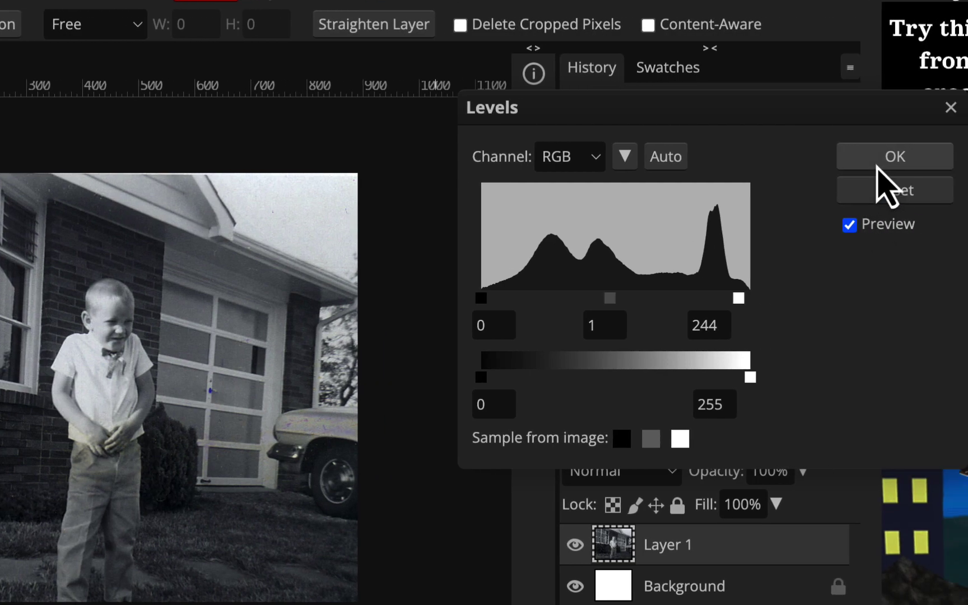
left_click(877, 165)
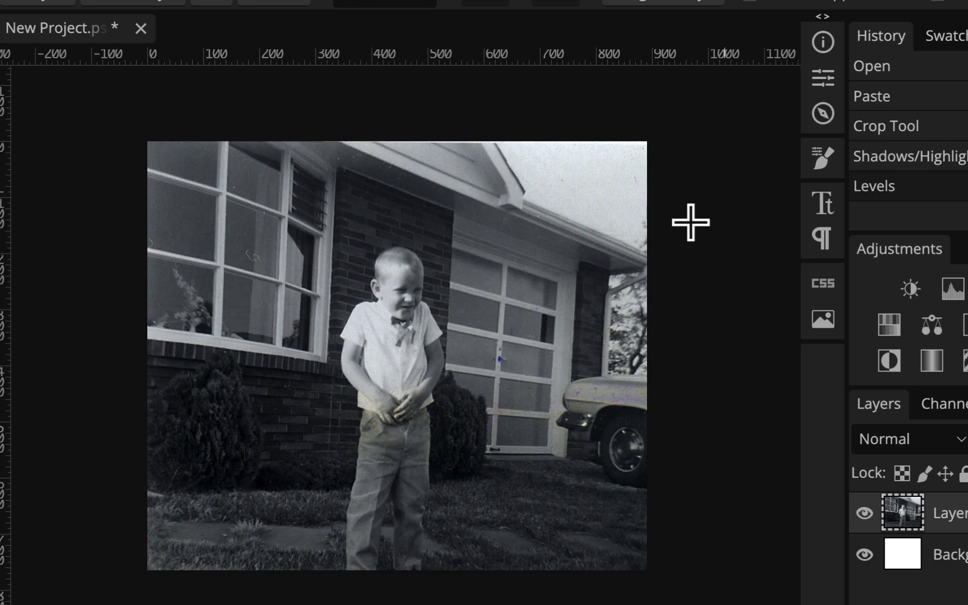
Rename the photo layer as kid
double_click(961, 515)
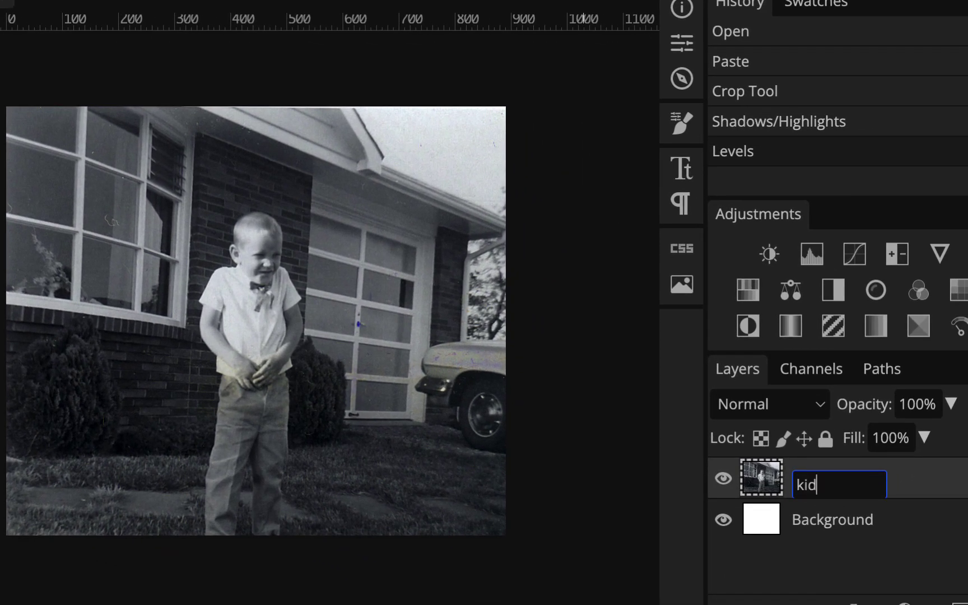
key("Return")
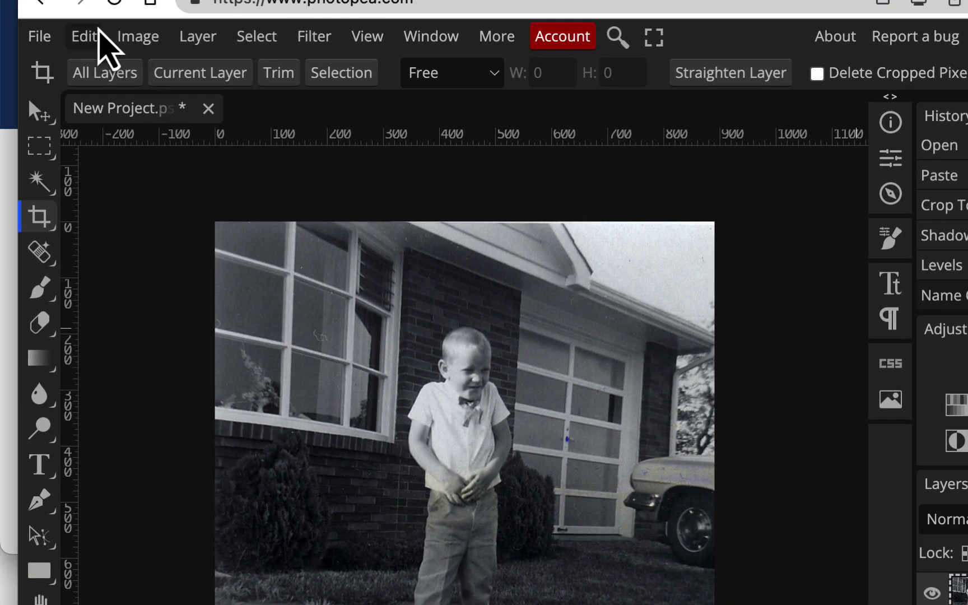
Save the project as New Project.psd in the 2colorize folder under Spring2023, grd122w1, Notes
left_click(39, 36)
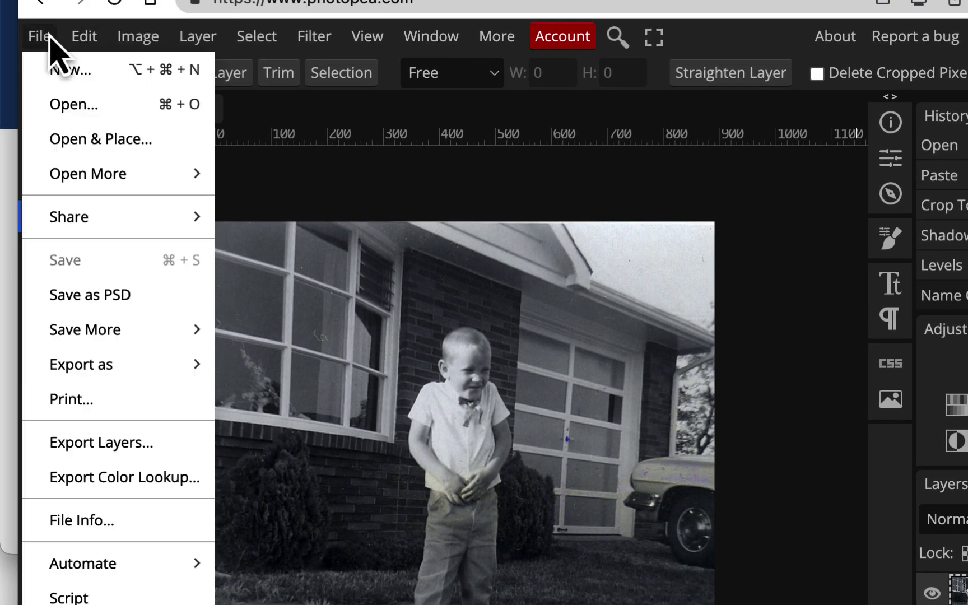
left_click(96, 286)
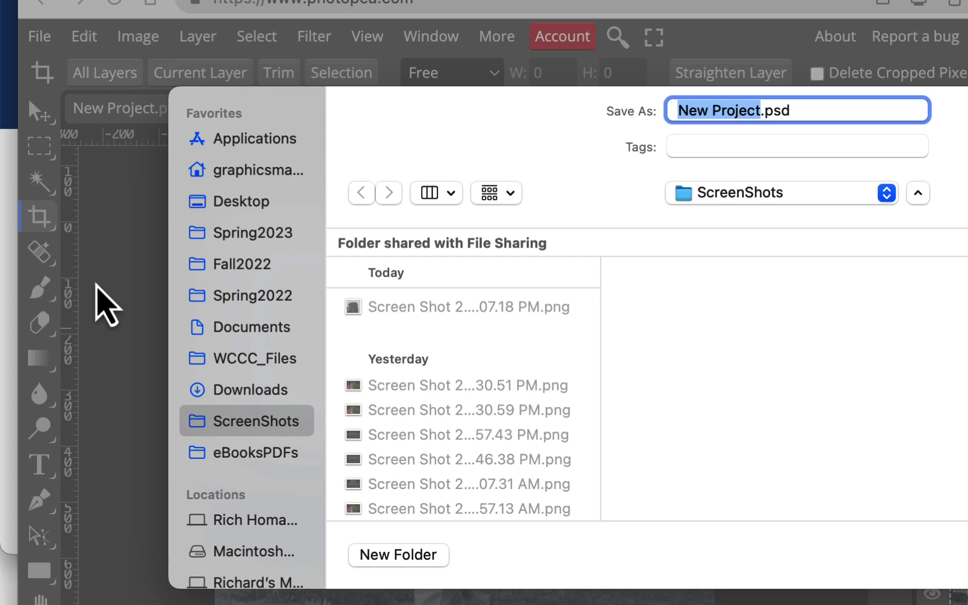
left_click(251, 235)
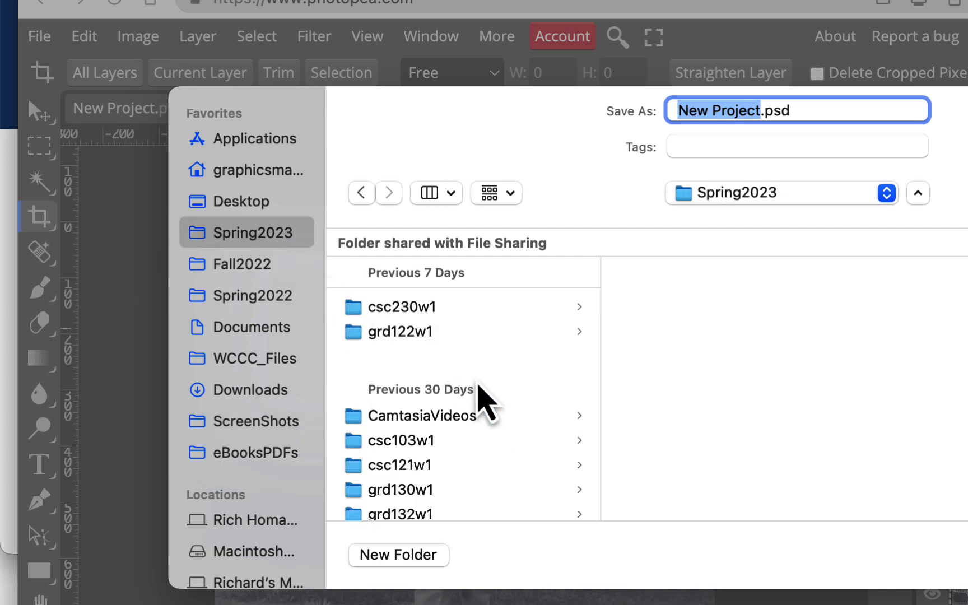
scroll(448, 489, "down", 2)
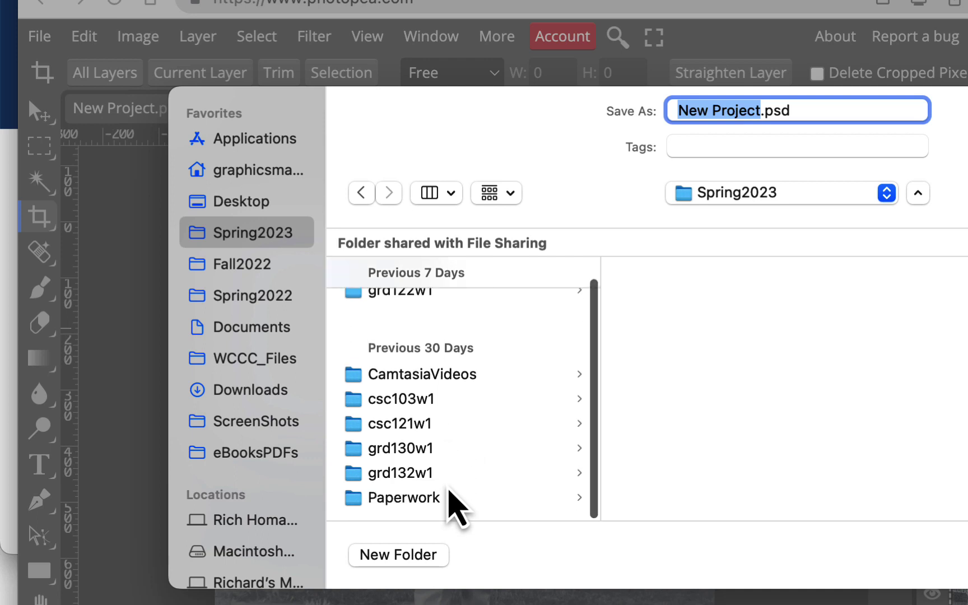
scroll(448, 488, "up", 2)
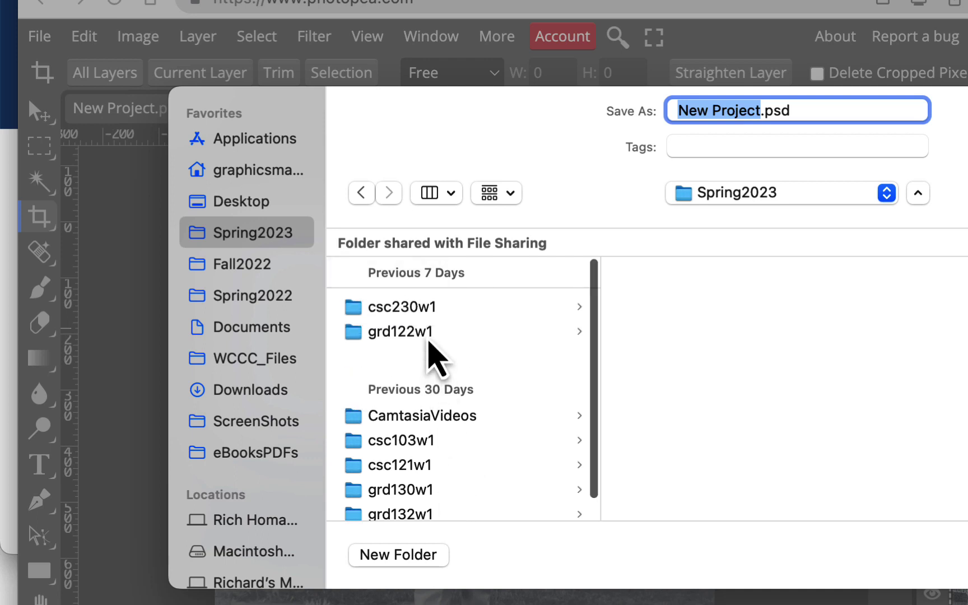
left_click(430, 334)
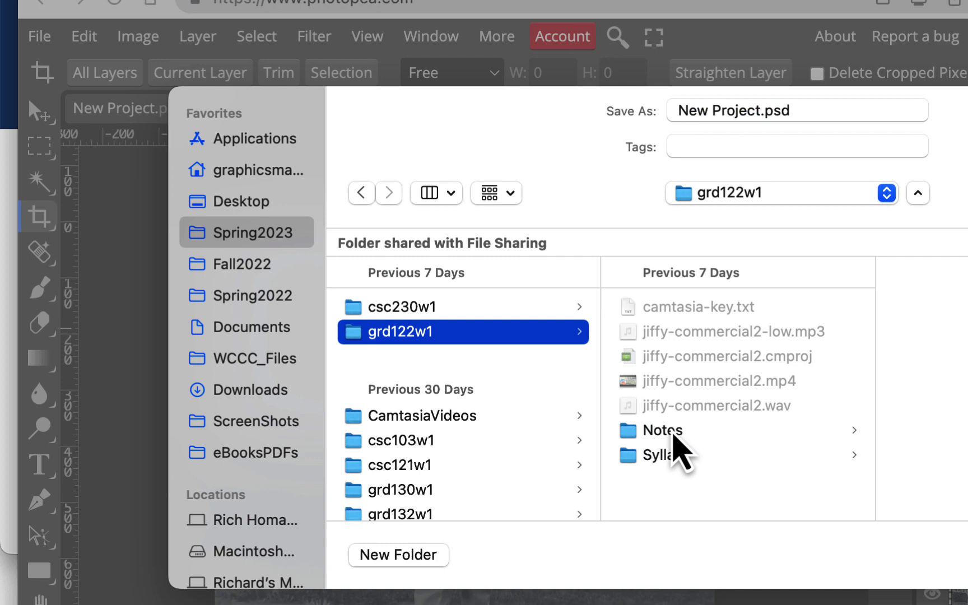
left_click(673, 432)
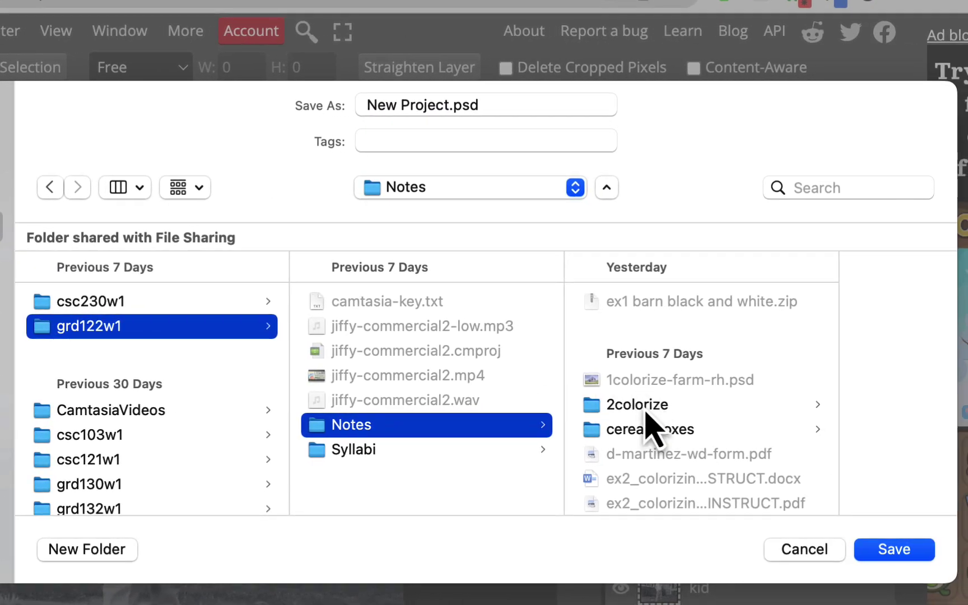
left_click(647, 409)
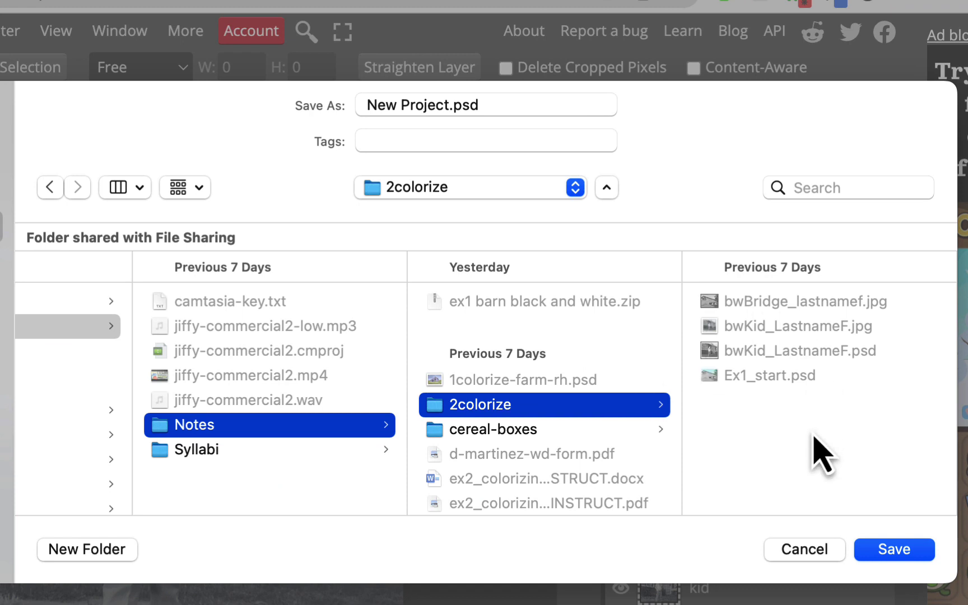
left_click(896, 550)
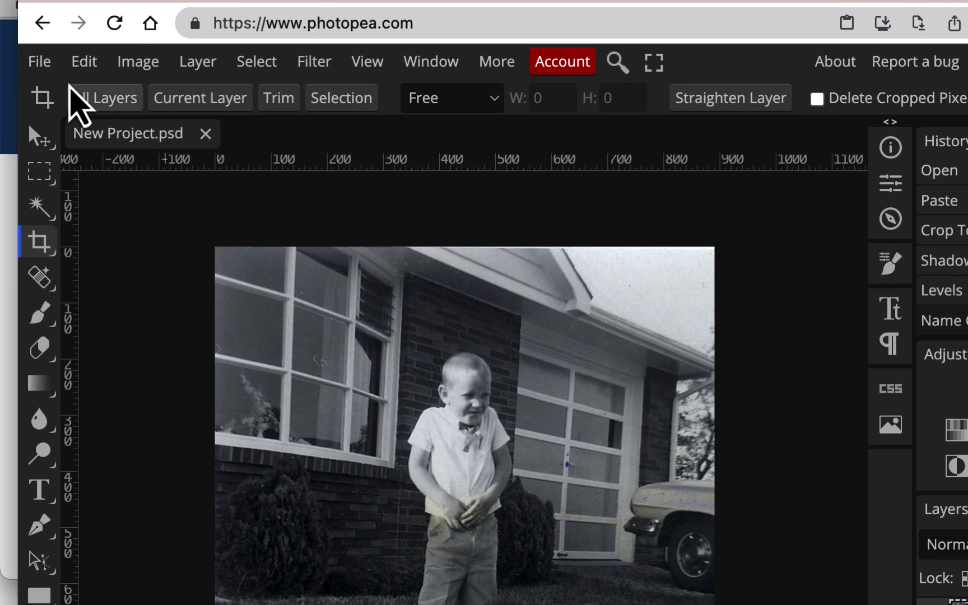
Save the project again as a PSD in 2colorize, named 2-bwkid- followed by the student's last name and first initial
left_click(48, 64)
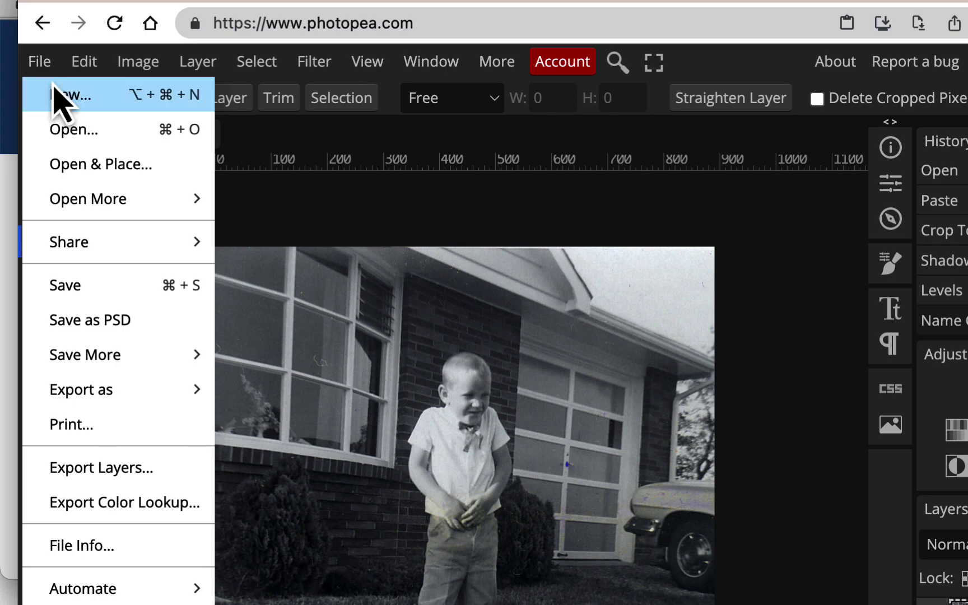
left_click(95, 328)
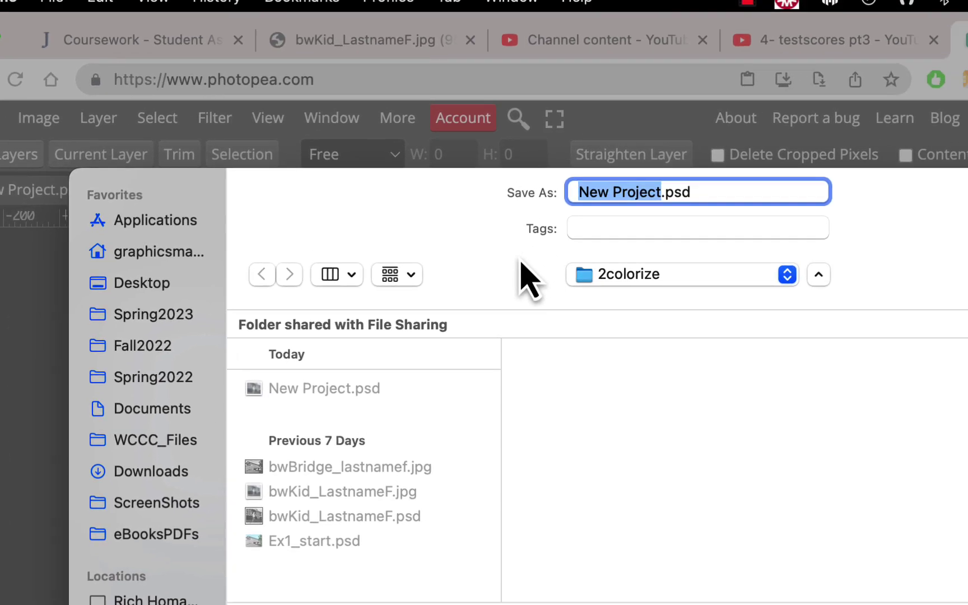
type("2-bwkid-")
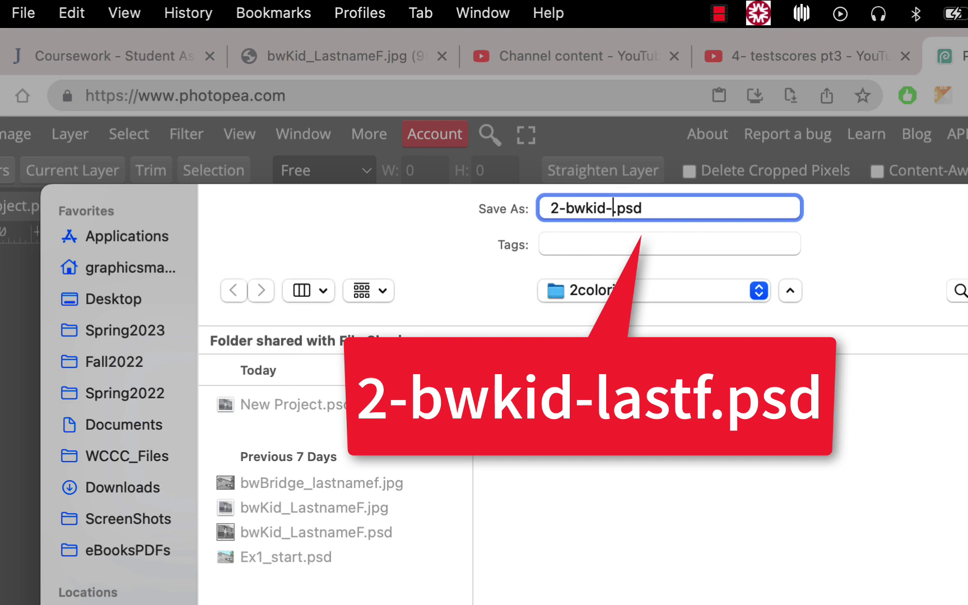
type("R")
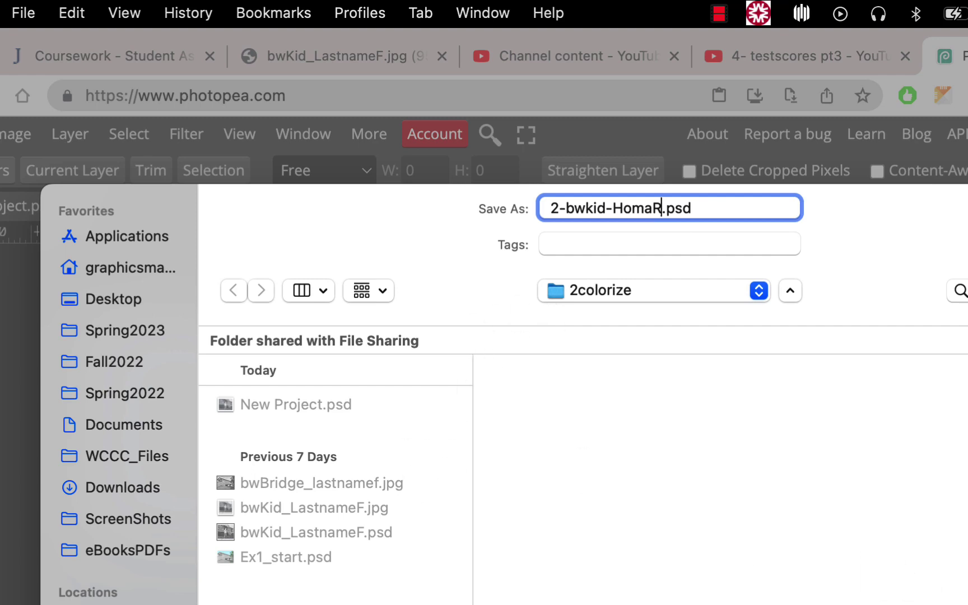
key("Return")
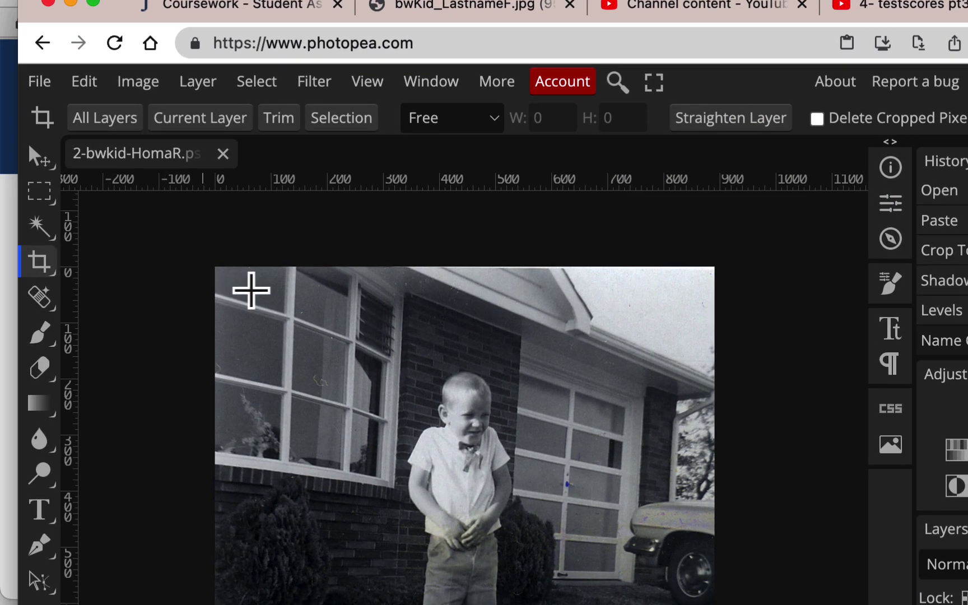
Switch from the Crop tool to the Move tool
key("super+equal")
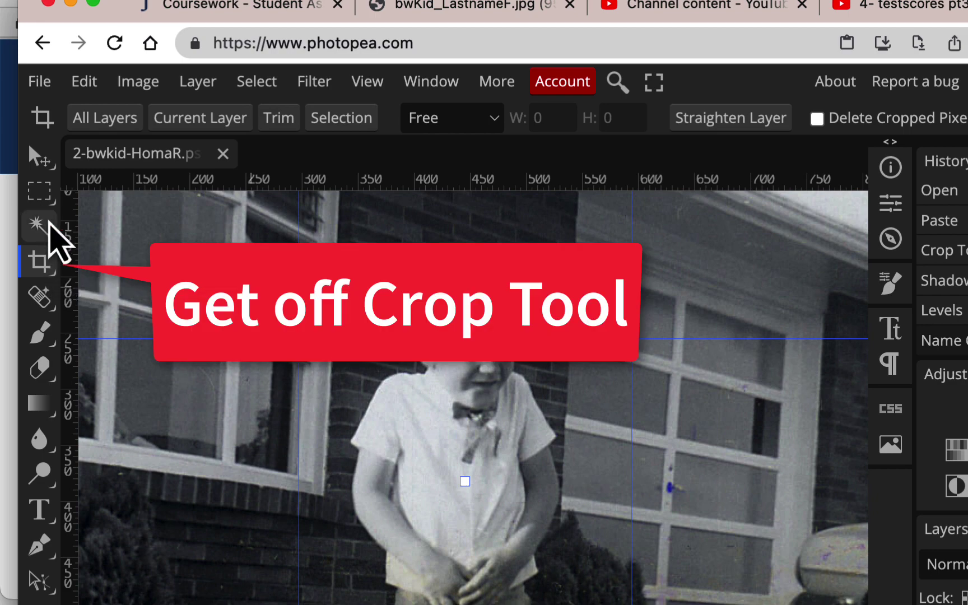
left_click(37, 157)
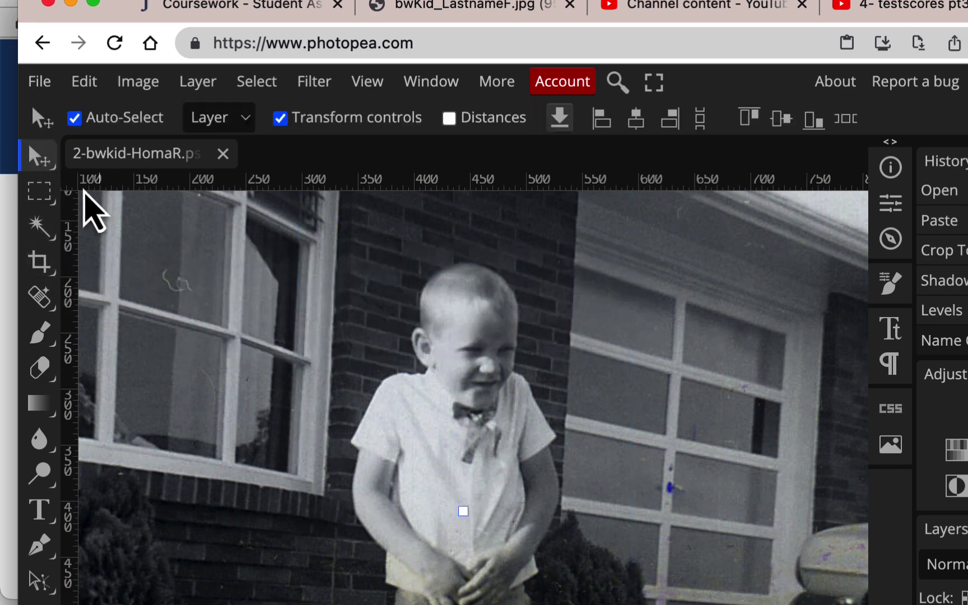
key("super+minus")
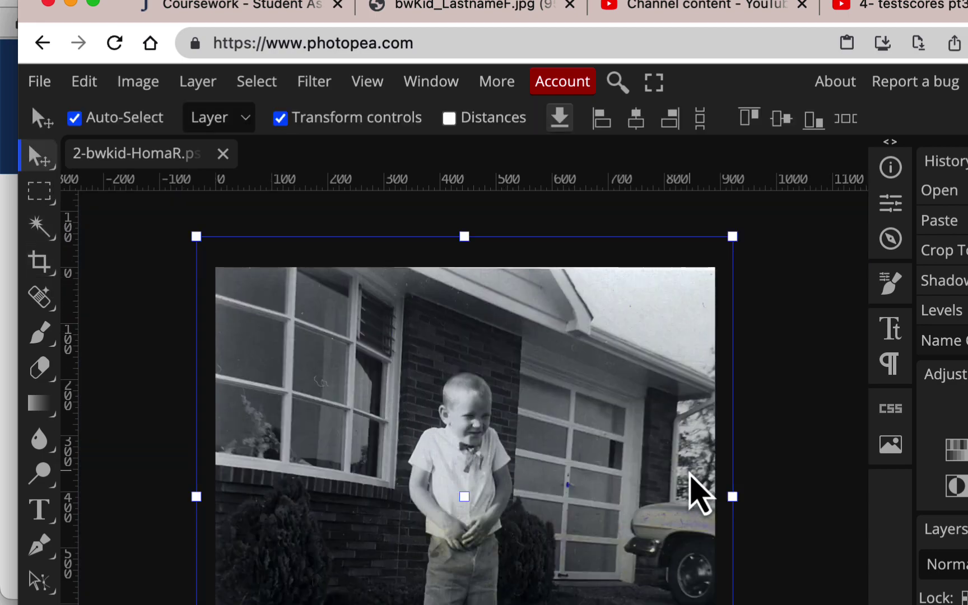
Examine the photo at different magnifications, including the garage door, the boy and the parked car
scroll(609, 523, "up", 5)
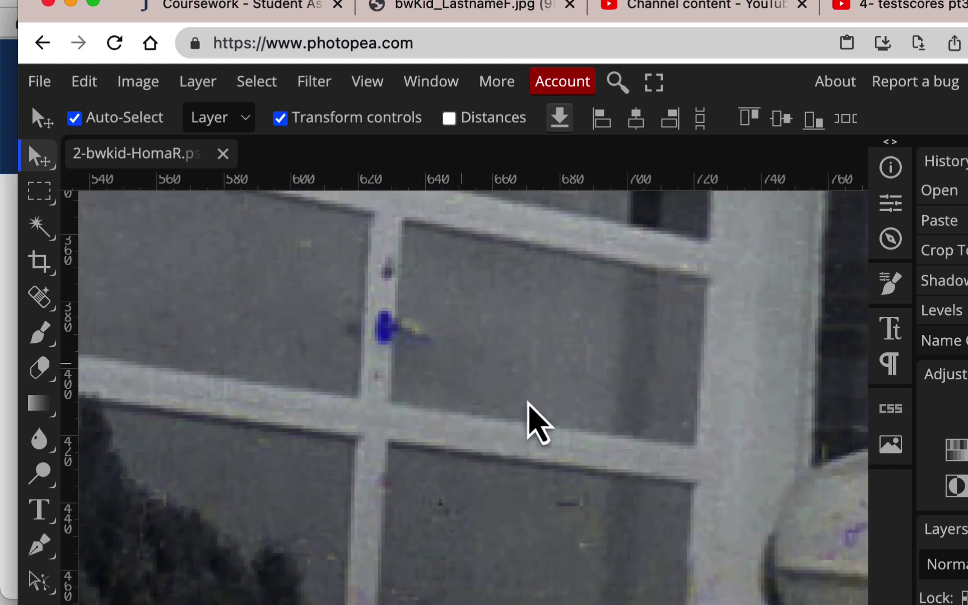
scroll(572, 426, "down", 3)
scroll(571, 426, "down", 2)
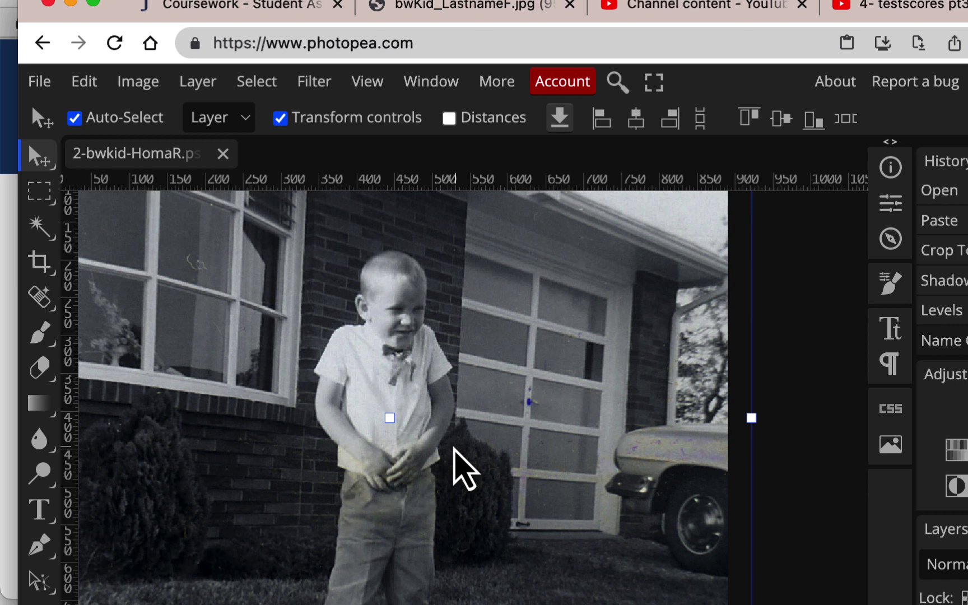
scroll(454, 448, "left", 5)
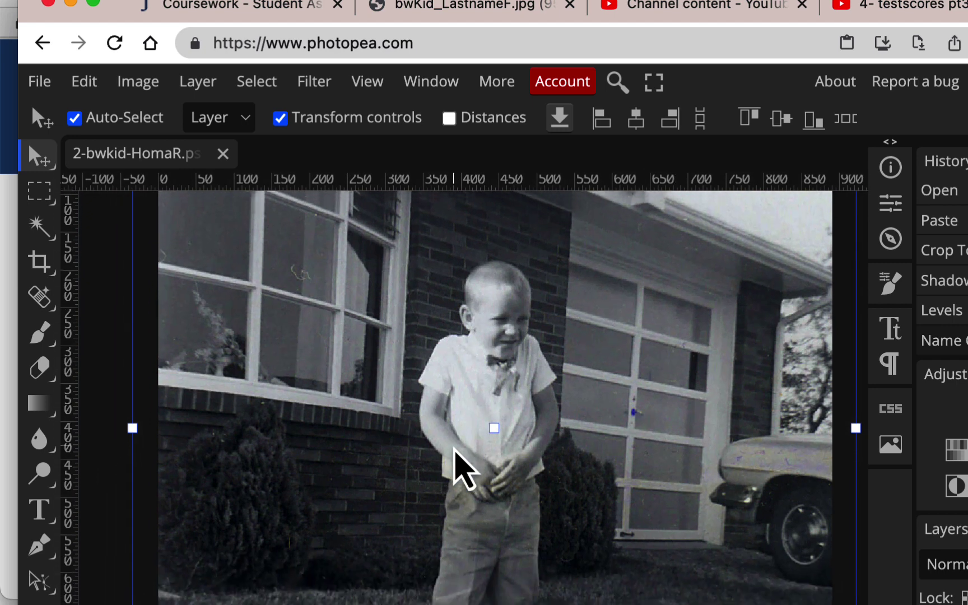
scroll(454, 448, "down", 1)
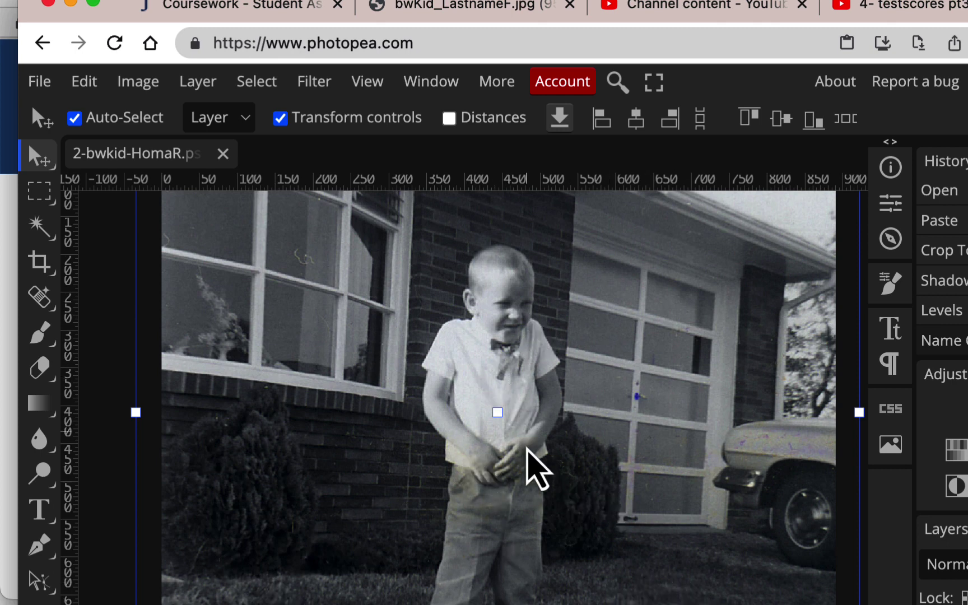
scroll(537, 440, "up", 5)
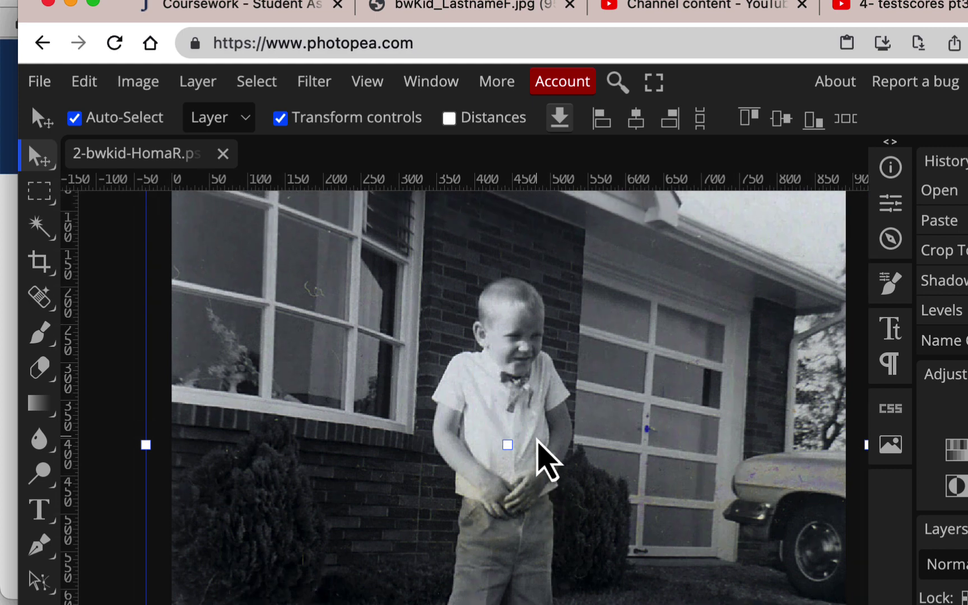
scroll(537, 457, "down", 3)
scroll(537, 456, "right", 3)
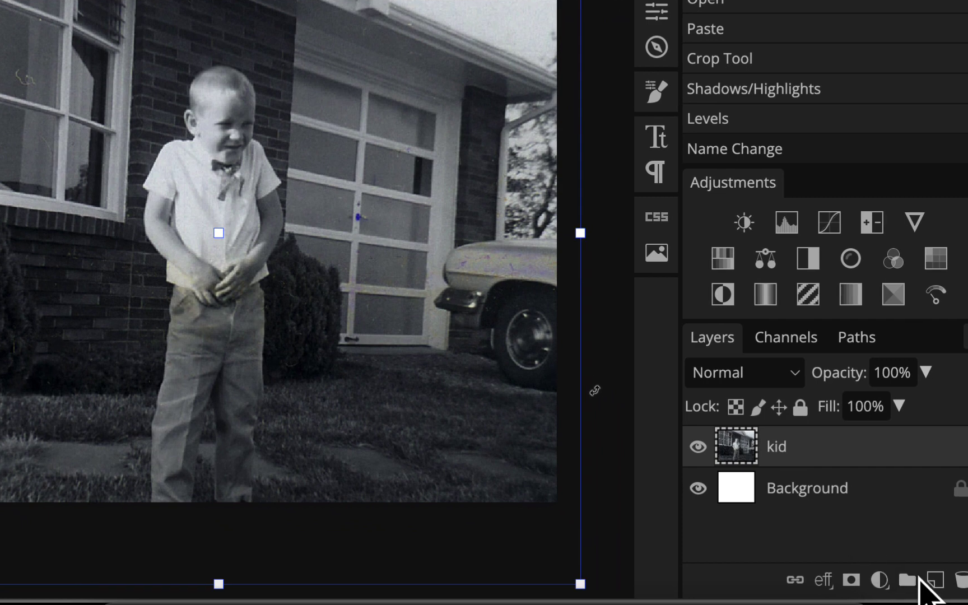
Create a new layer above the kid layer and name it grass
left_click(936, 580)
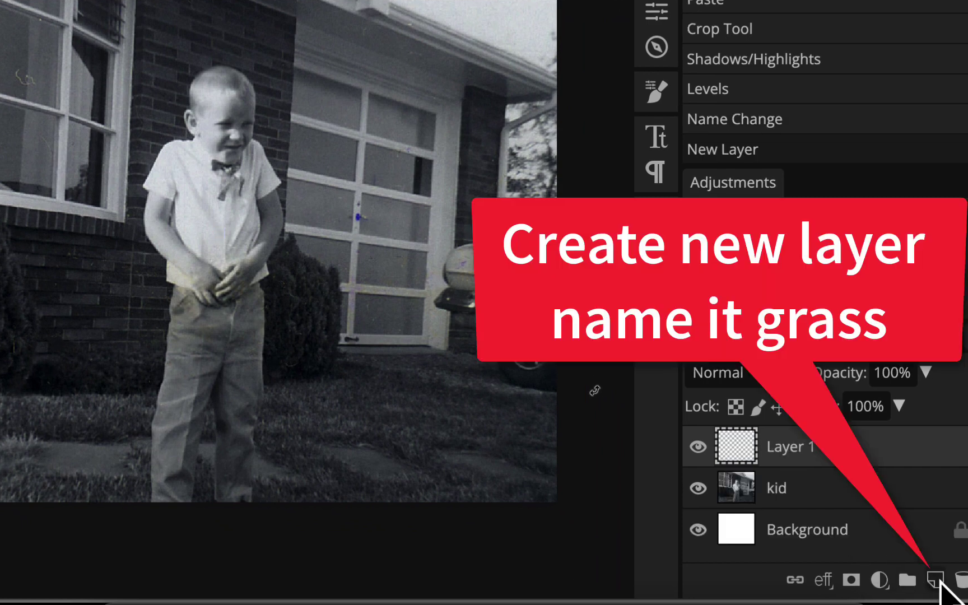
double_click(779, 451)
type("grass")
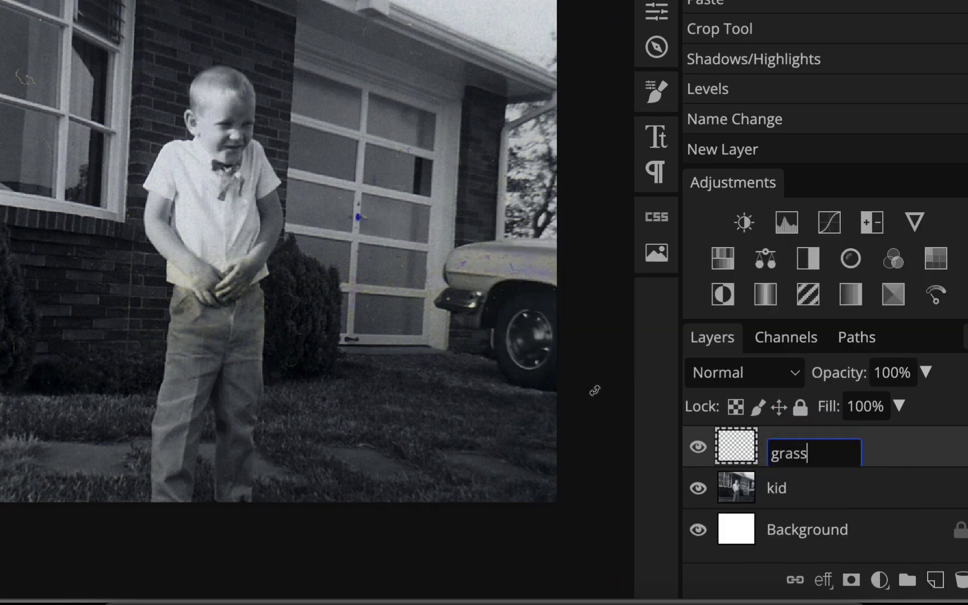
key("Return")
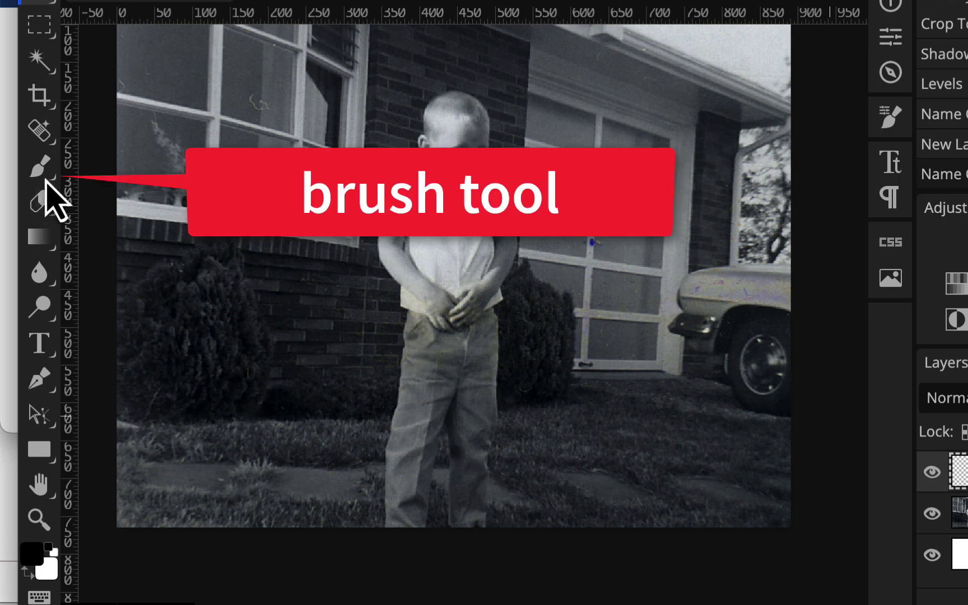
Paint a black patch over the lawn beside the boy's legs on the grass layer, using the Brush tool at size 30
left_click(44, 175)
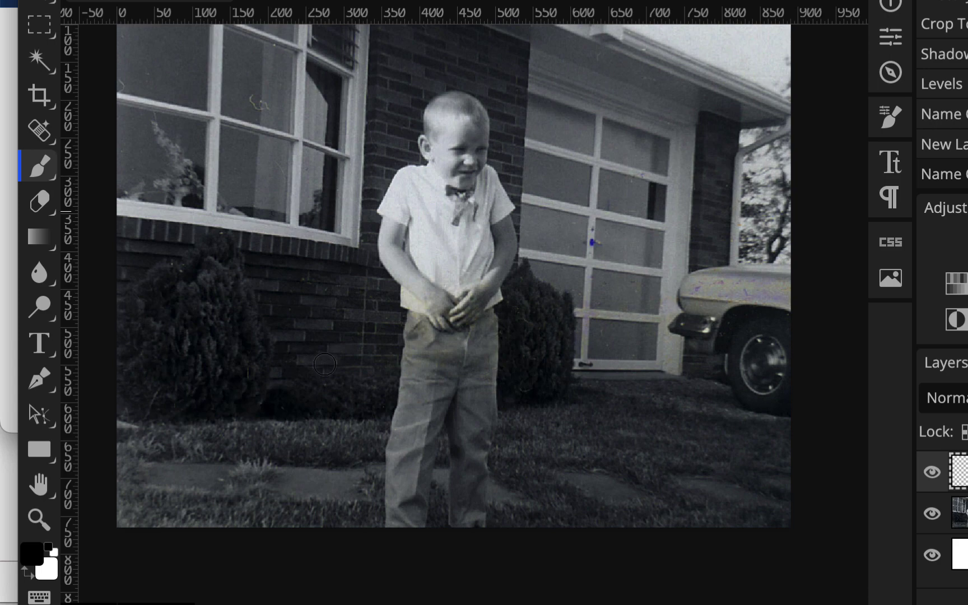
key("ctrl+plus")
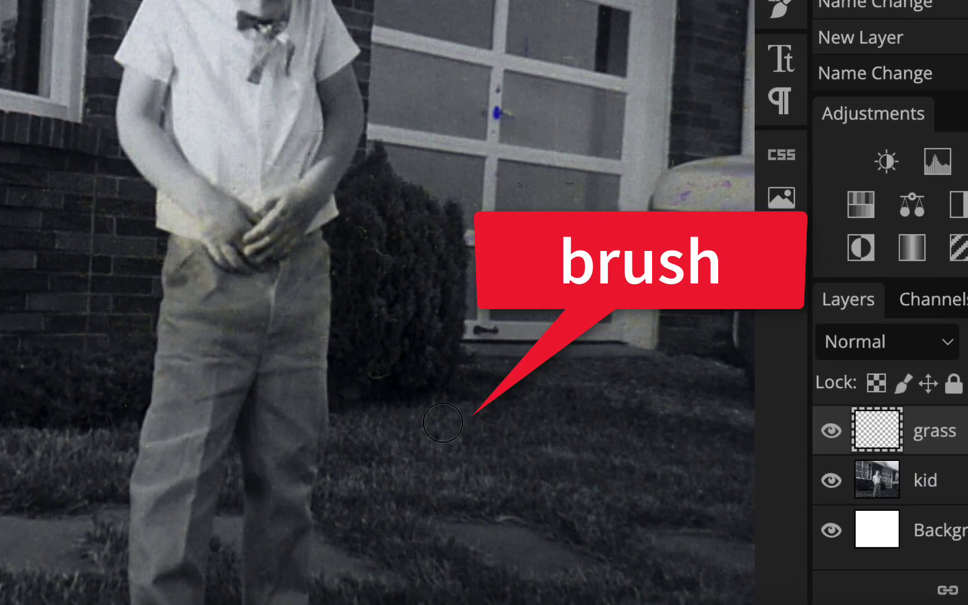
mouse_move(449, 427)
left_mouse_down()
mouse_move(393, 434)
mouse_move(519, 425)
left_mouse_up()
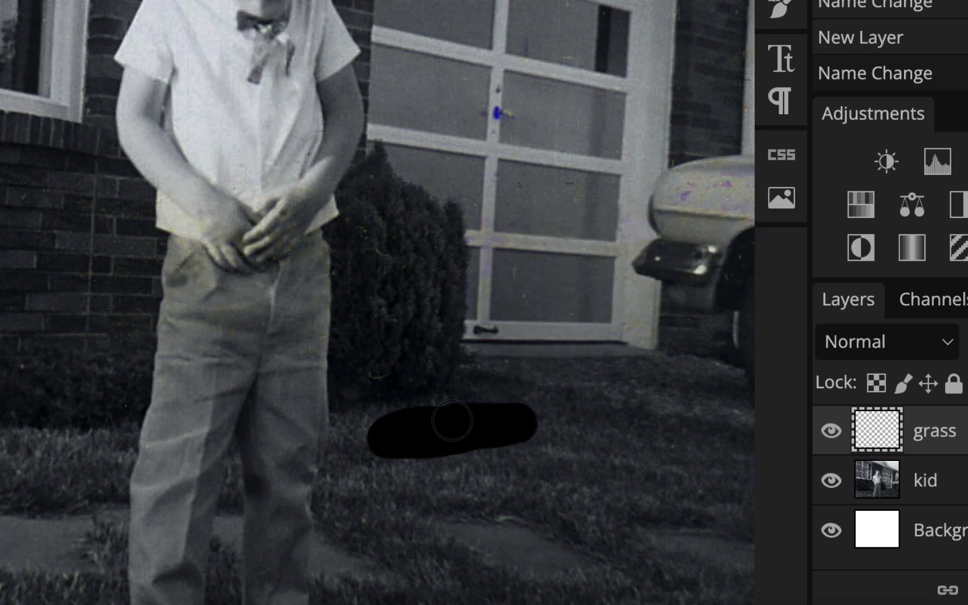
mouse_move(393, 429)
left_mouse_down()
mouse_move(345, 435)
mouse_move(345, 469)
mouse_move(482, 461)
mouse_move(424, 478)
mouse_move(500, 453)
mouse_move(562, 451)
mouse_move(503, 435)
mouse_move(556, 459)
mouse_move(528, 465)
left_mouse_up()
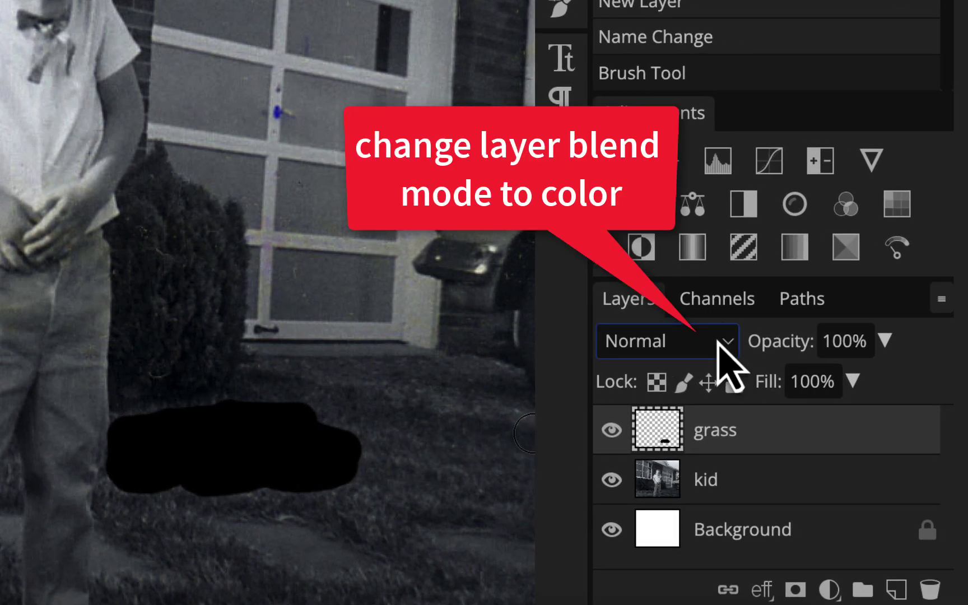
Set the grass layer's blend mode to Color
left_click(721, 343)
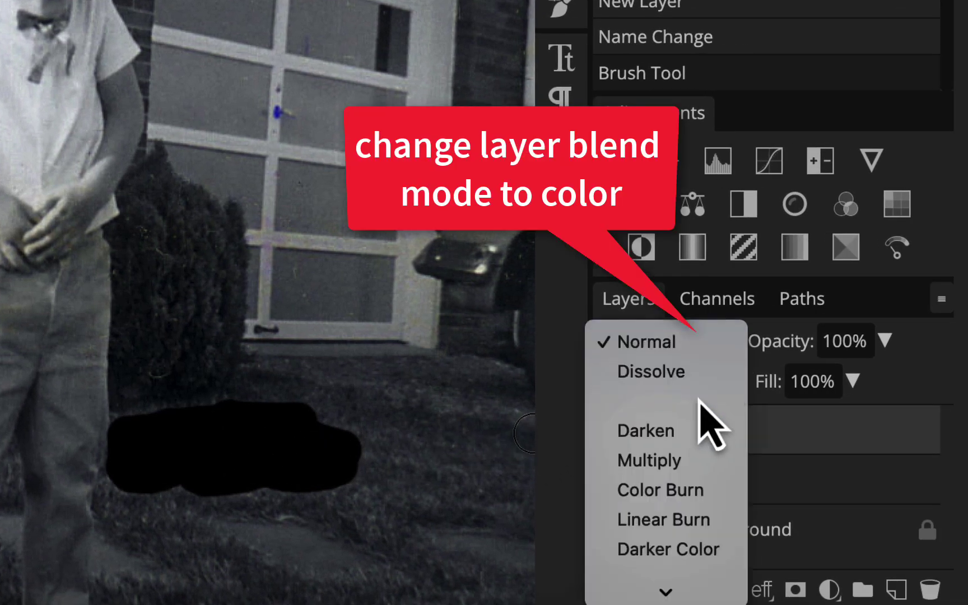
scroll(711, 426, "down", 5)
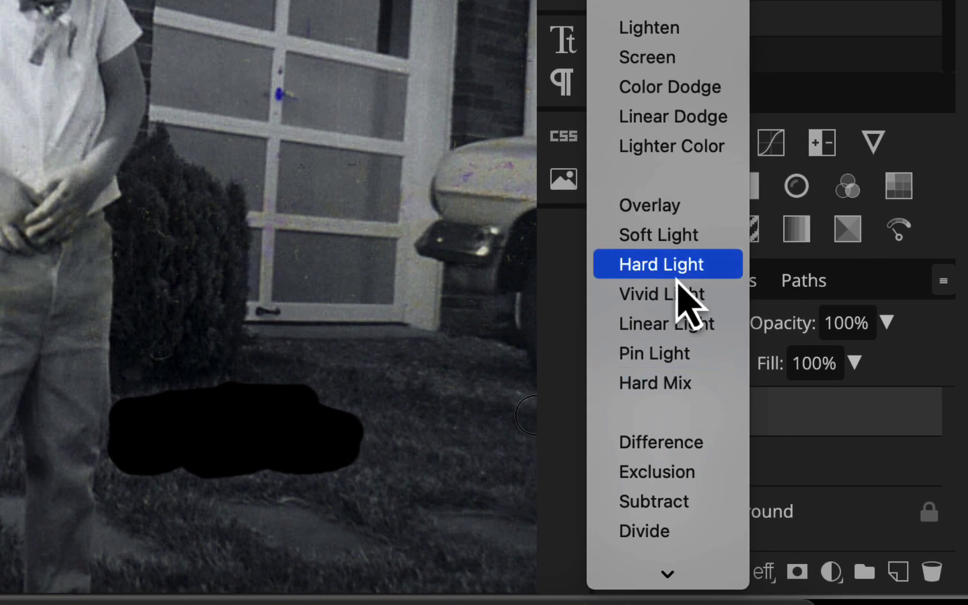
scroll(680, 468, "down", 3)
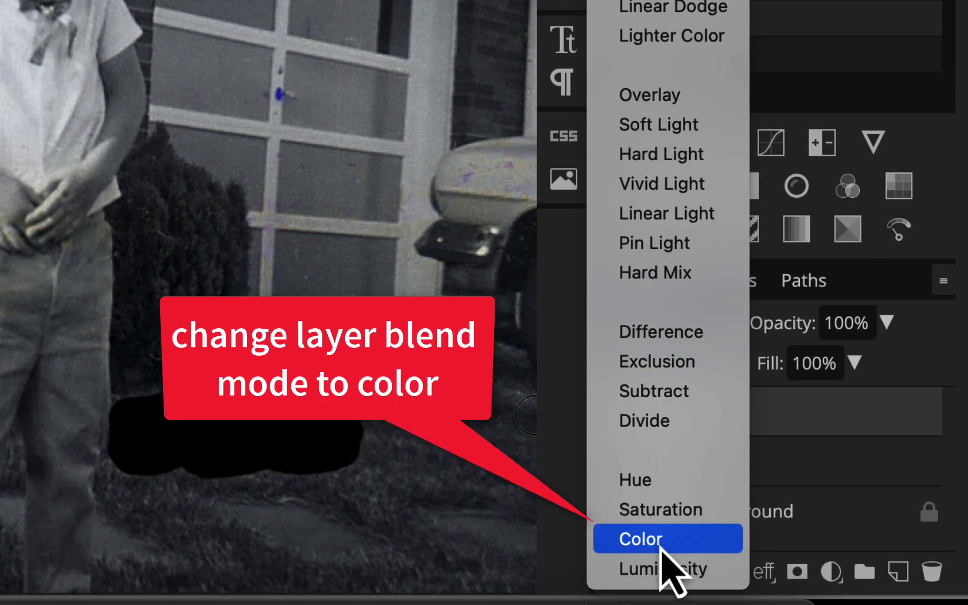
left_click(662, 542)
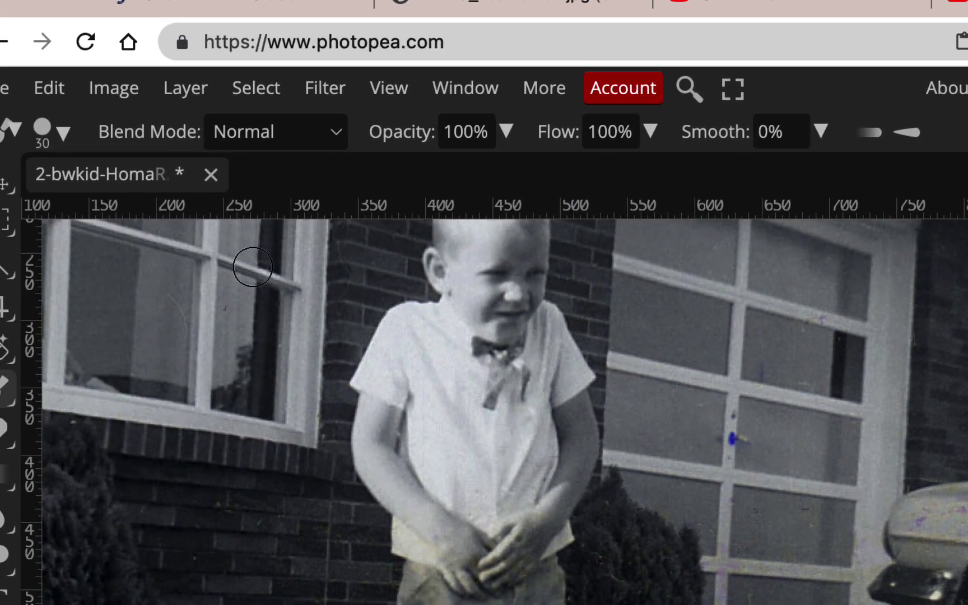
Add a Color Overlay effect to the grass layer and set its color to dark green #1f741f
left_click(194, 89)
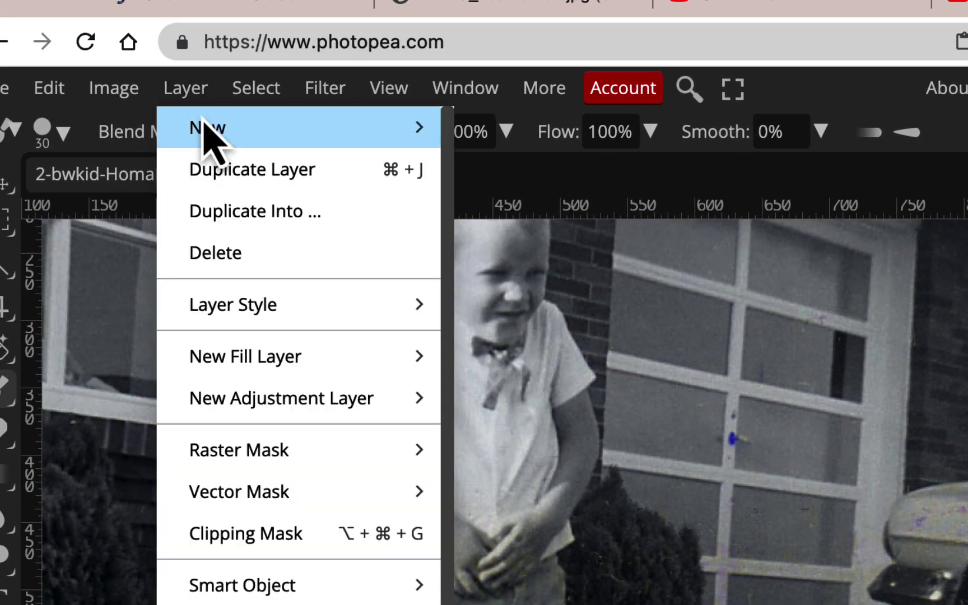
mouse_move(246, 307)
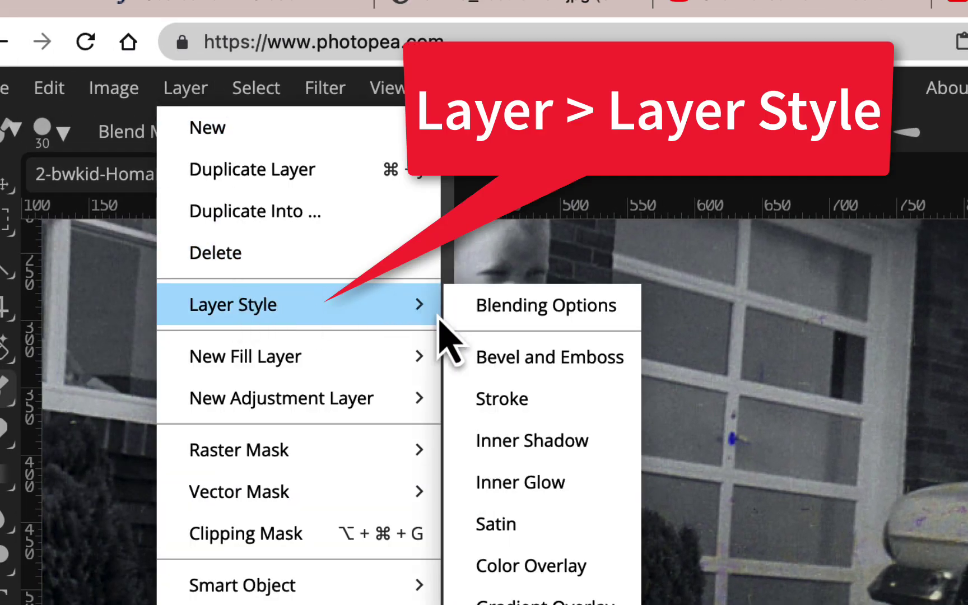
left_click(552, 566)
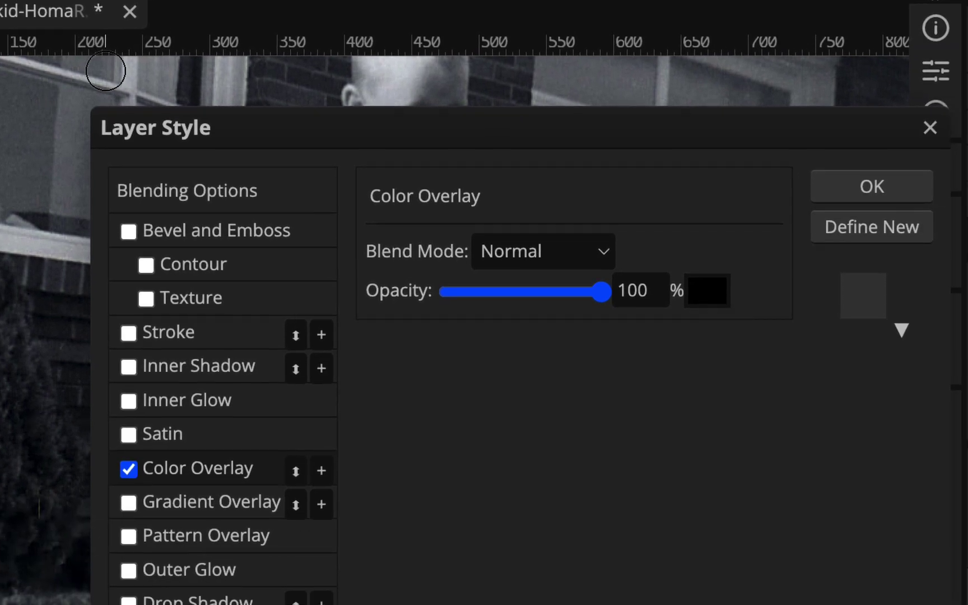
left_click(716, 300)
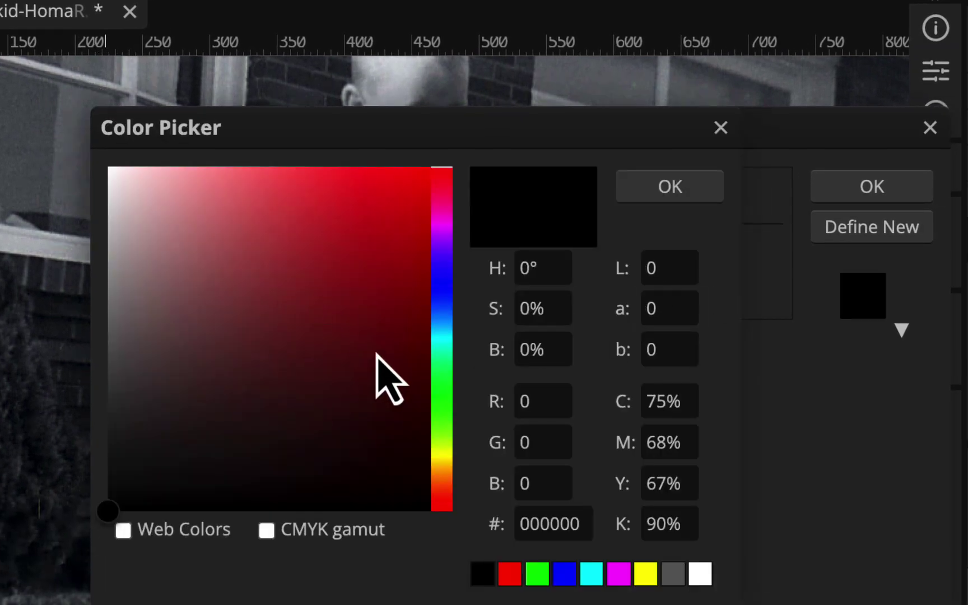
left_click(443, 392)
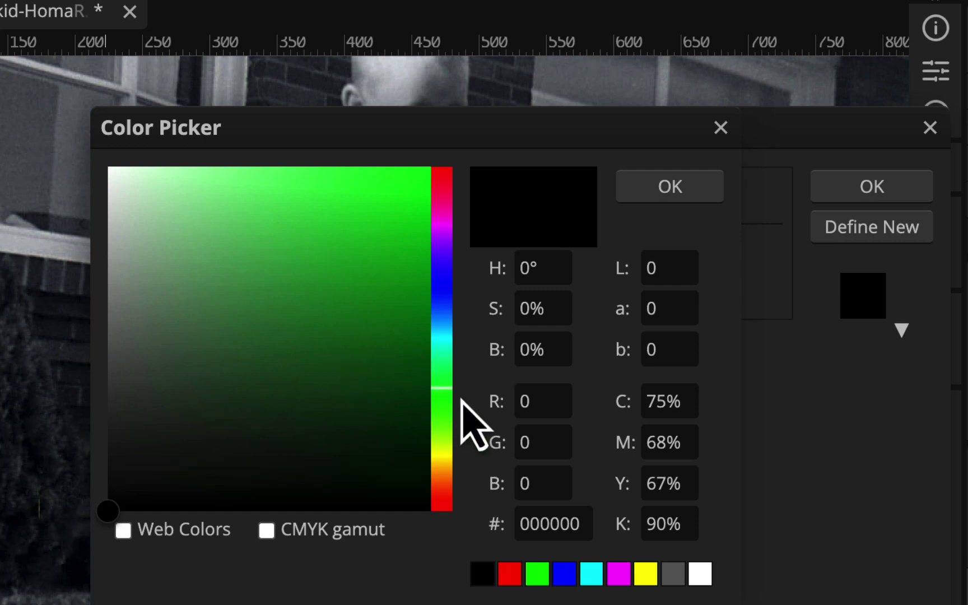
mouse_move(360, 372)
left_mouse_down()
mouse_move(346, 334)
mouse_move(356, 342)
mouse_move(368, 334)
mouse_move(363, 357)
left_mouse_up()
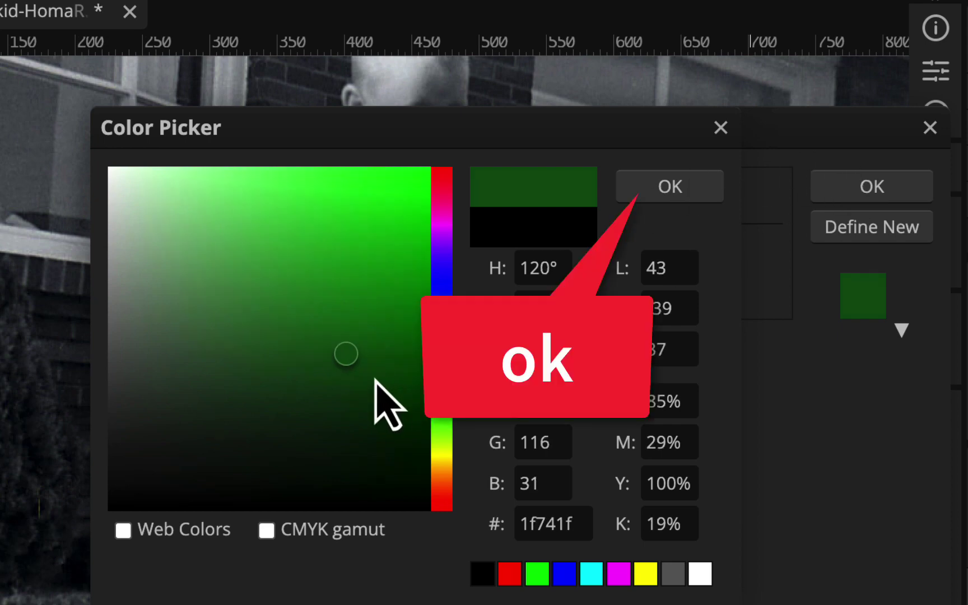
left_click(689, 190)
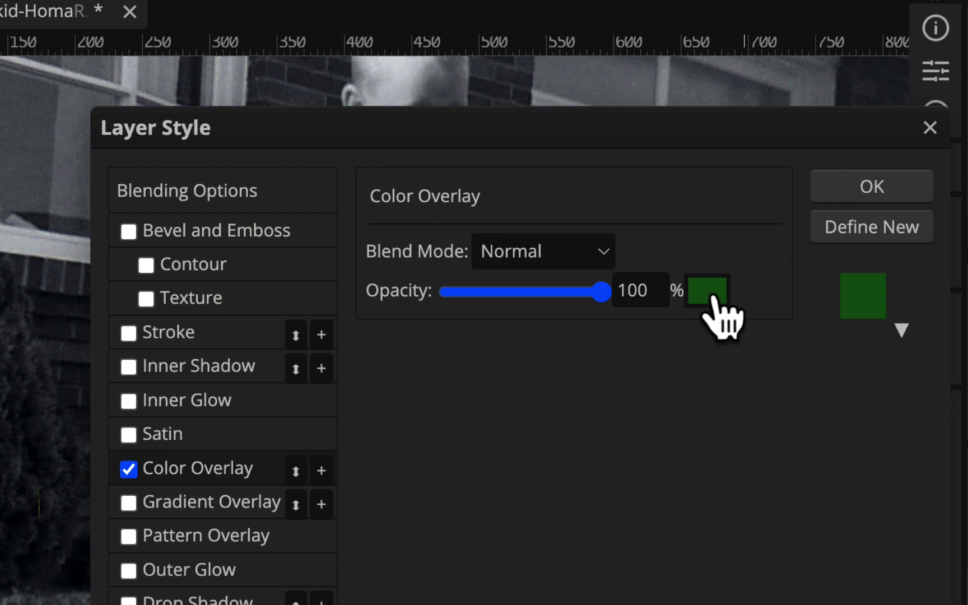
Set the Color Overlay's blend mode to Color and apply the layer style to the grass layer
left_click(601, 253)
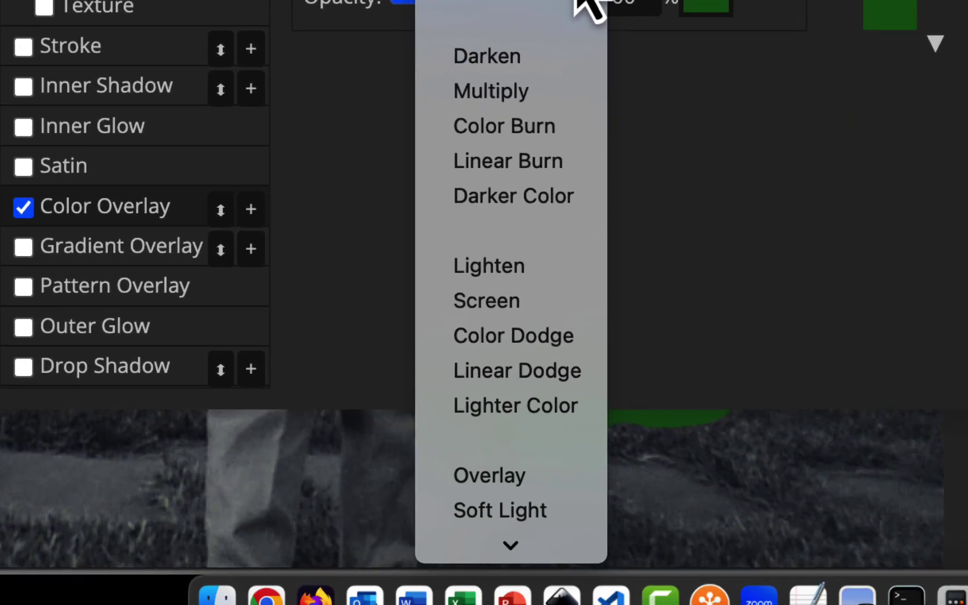
scroll(549, 188, "down", 10)
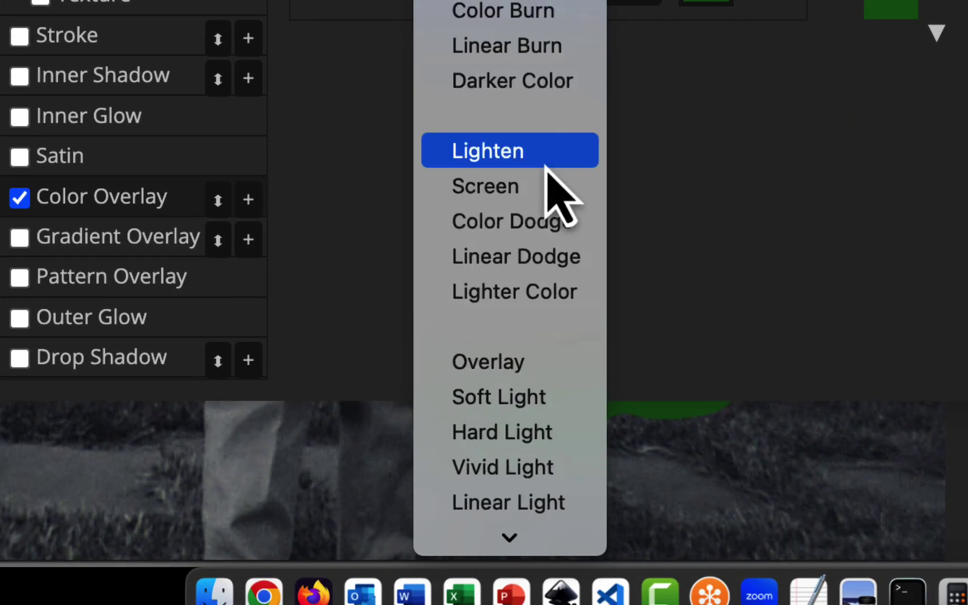
left_click(529, 501)
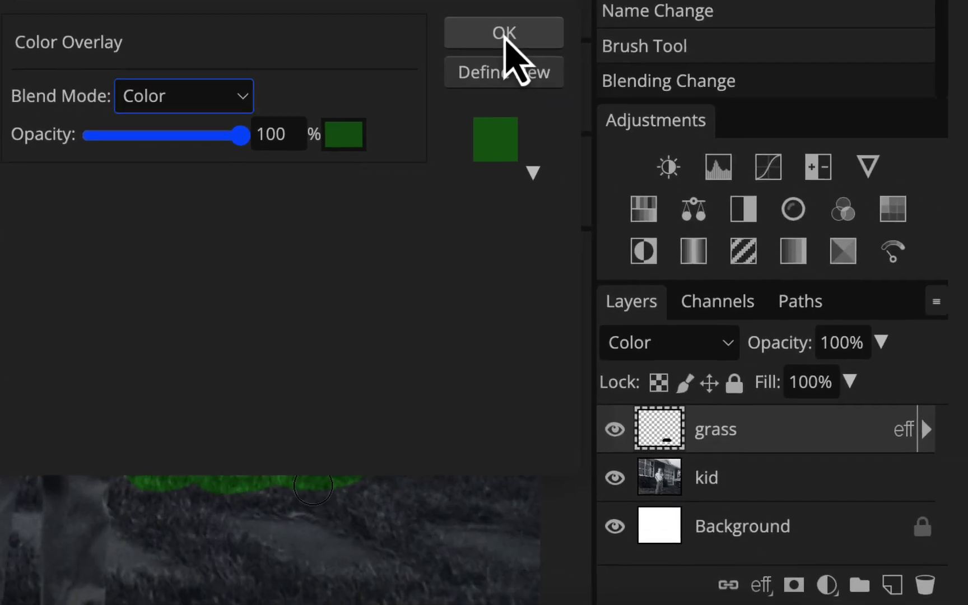
left_click(821, 165)
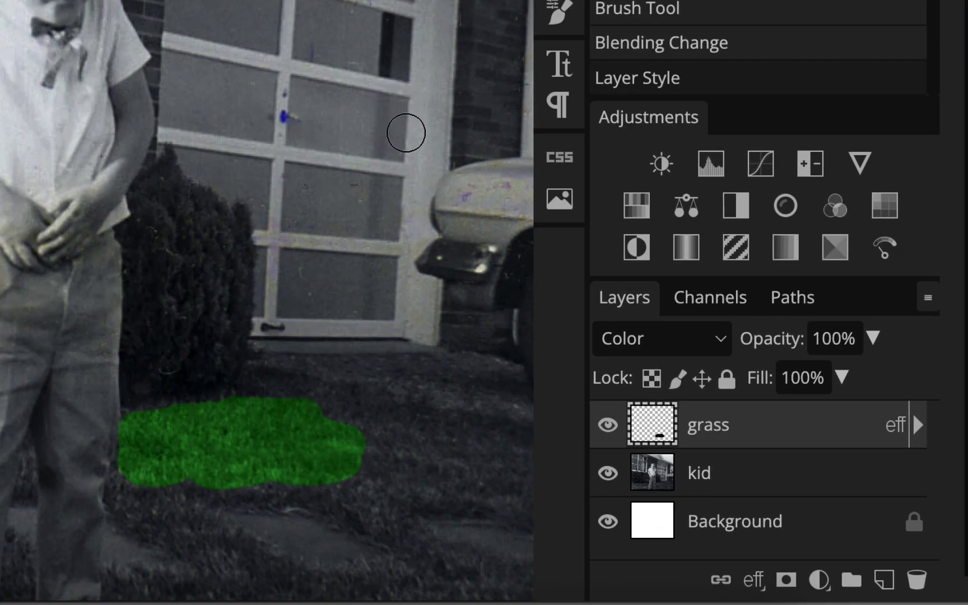
Expand the grass layer's effects, reopen its Color Overlay and lower the overlay opacity to 61%
left_click(917, 426)
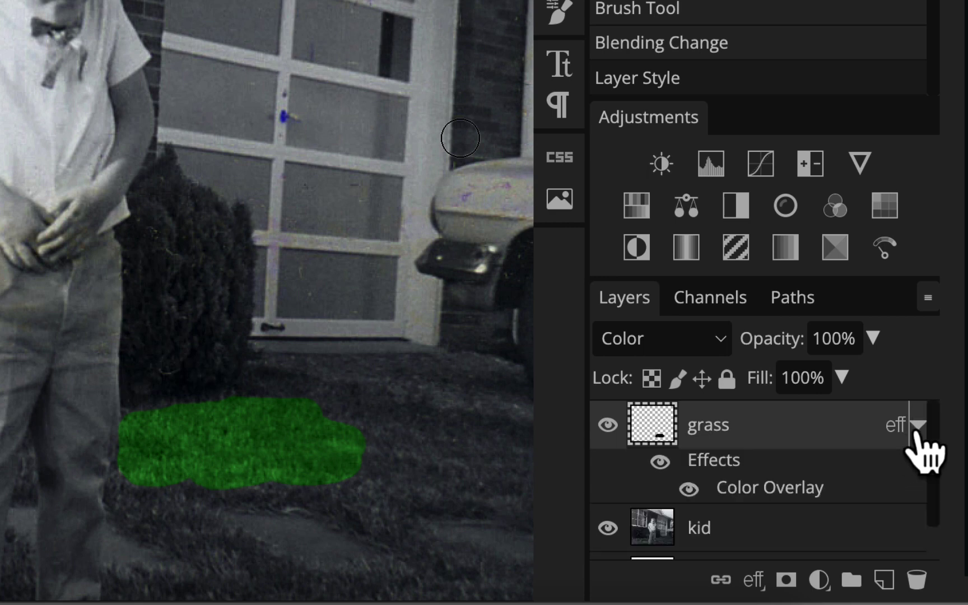
scroll(767, 476, "down", 1)
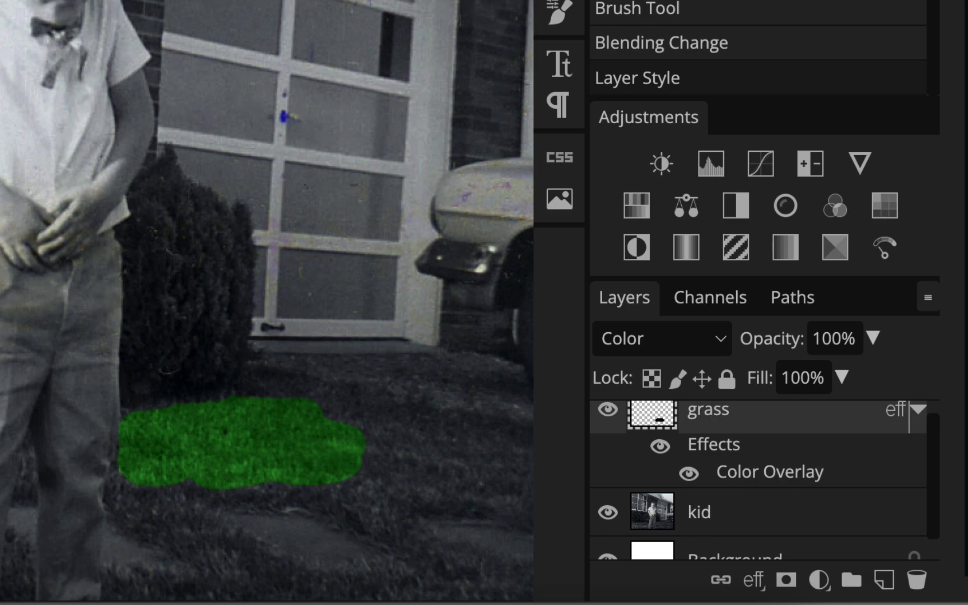
double_click(779, 477)
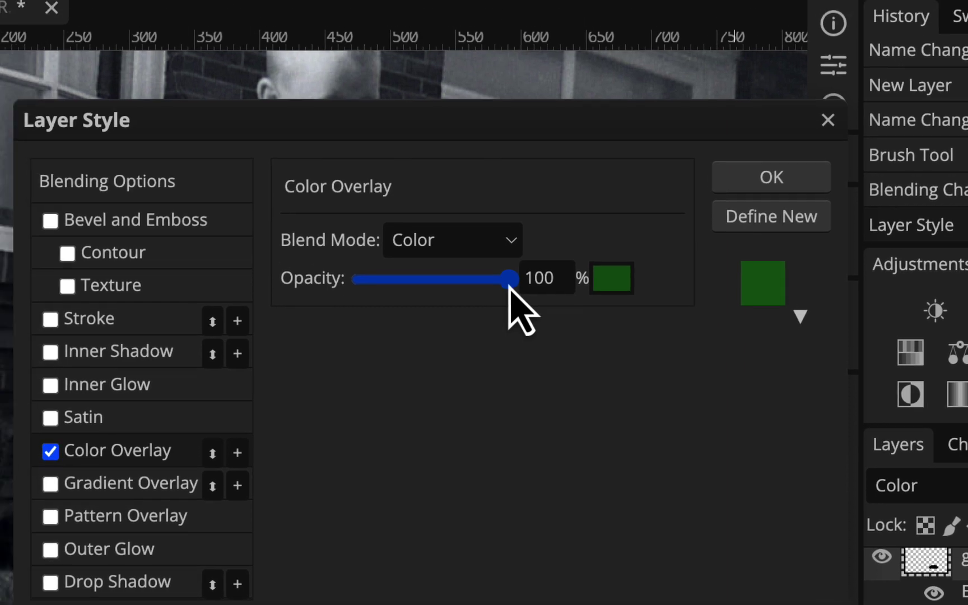
left_click_drag(298, 169, 236, 168)
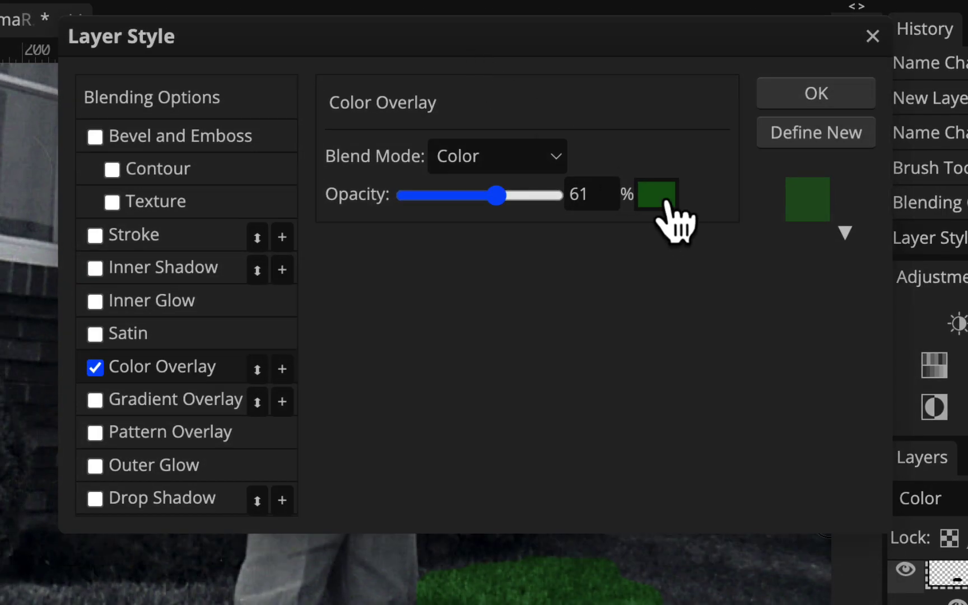
Darken the overlay color to #075407, fine-tune the opacity to 61% and apply the grass layer's style
left_click(636, 291)
left_click(341, 395)
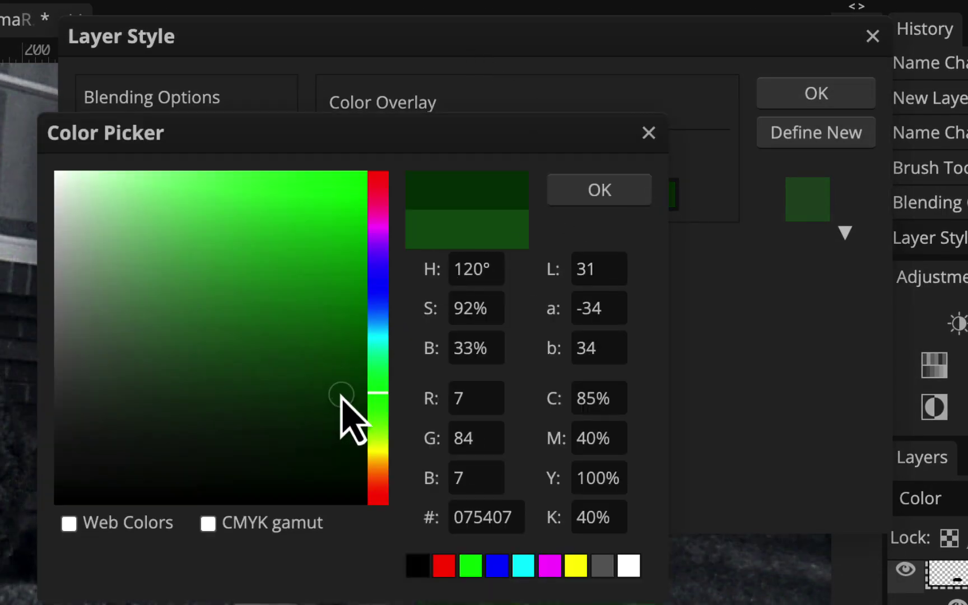
left_click(606, 193)
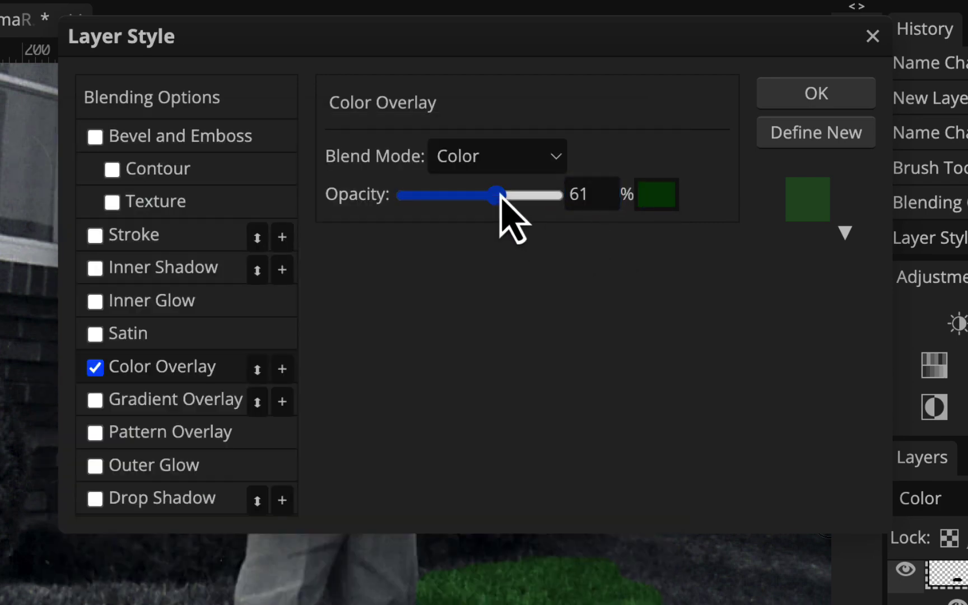
mouse_move(501, 195)
left_mouse_down()
mouse_move(575, 193)
mouse_move(417, 196)
mouse_move(489, 196)
left_mouse_up()
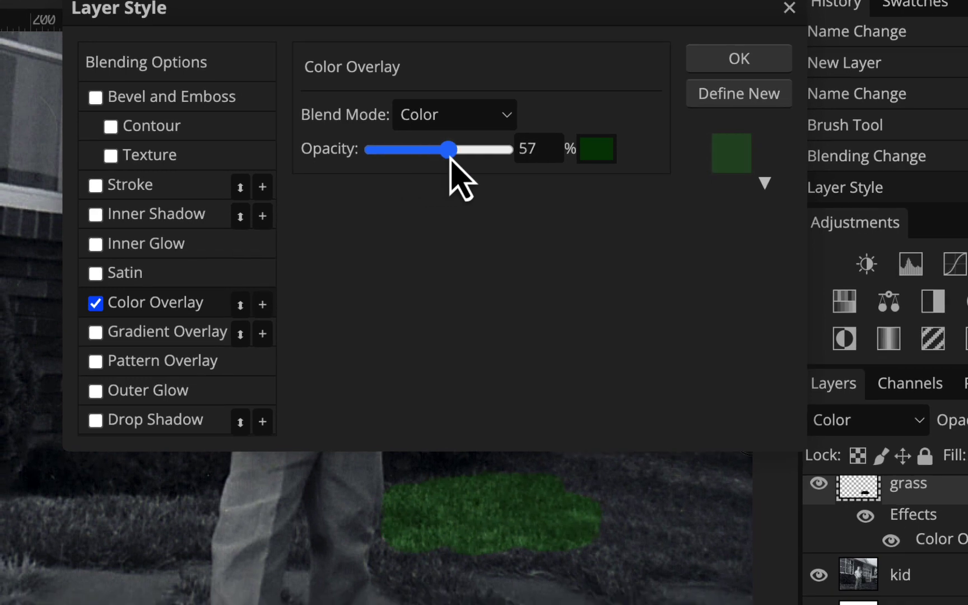
left_click_drag(450, 158, 455, 154)
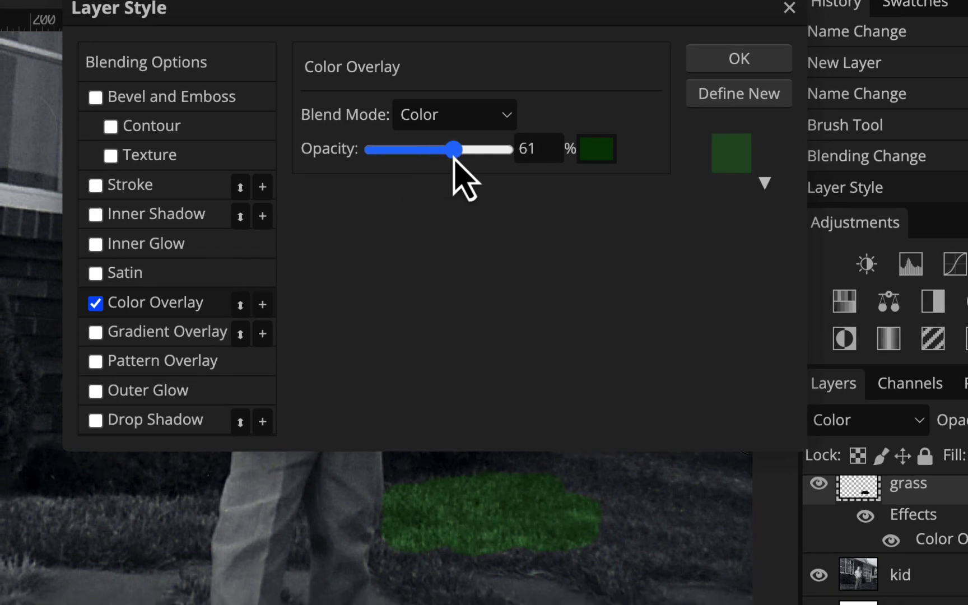
left_click(747, 62)
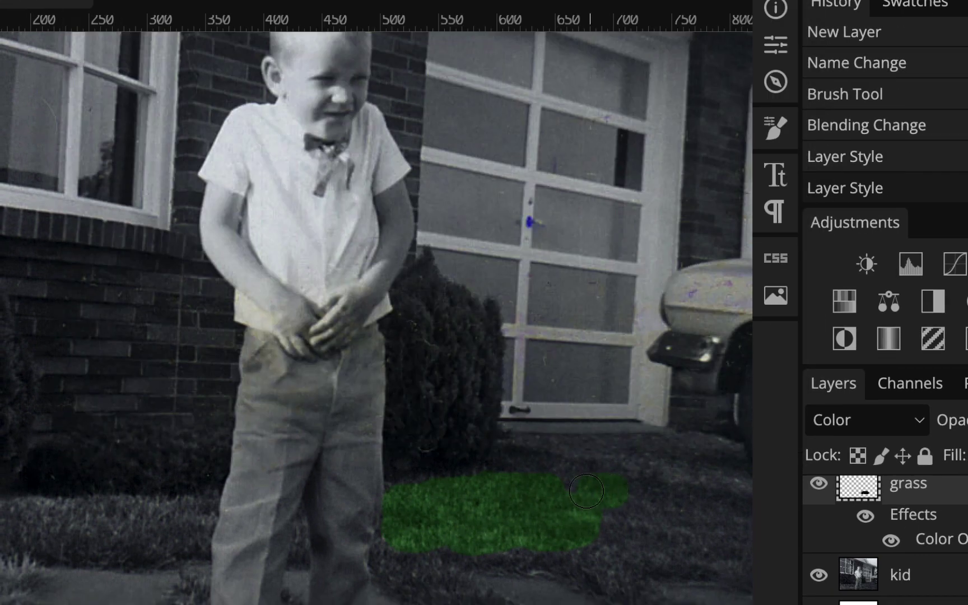
Brush over the bush beside the boy and more of the lawn on the grass layer, and review its Color Overlay settings
left_click_drag(472, 486, 436, 497)
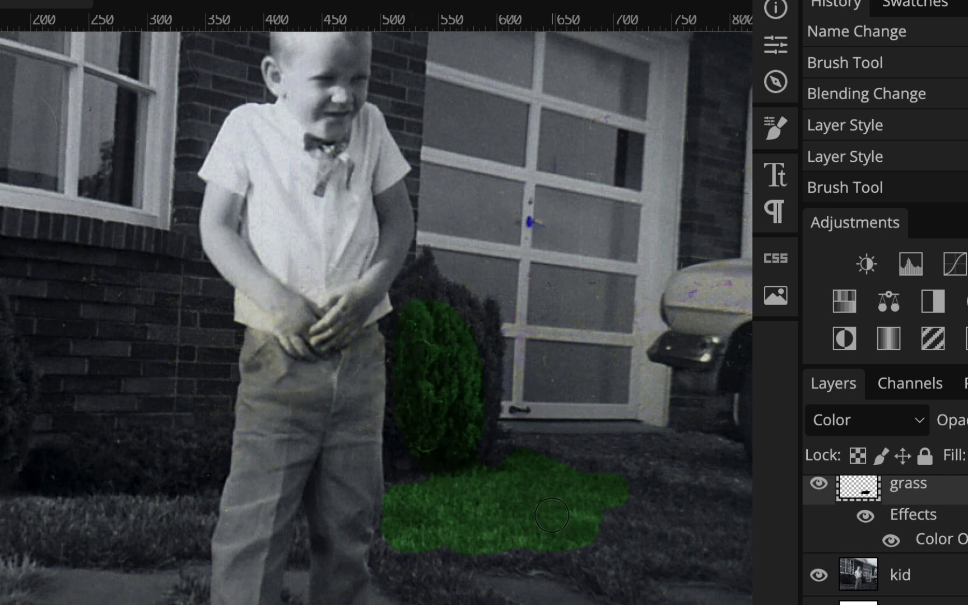
left_click_drag(552, 514, 556, 515)
left_click_drag(638, 515, 724, 518)
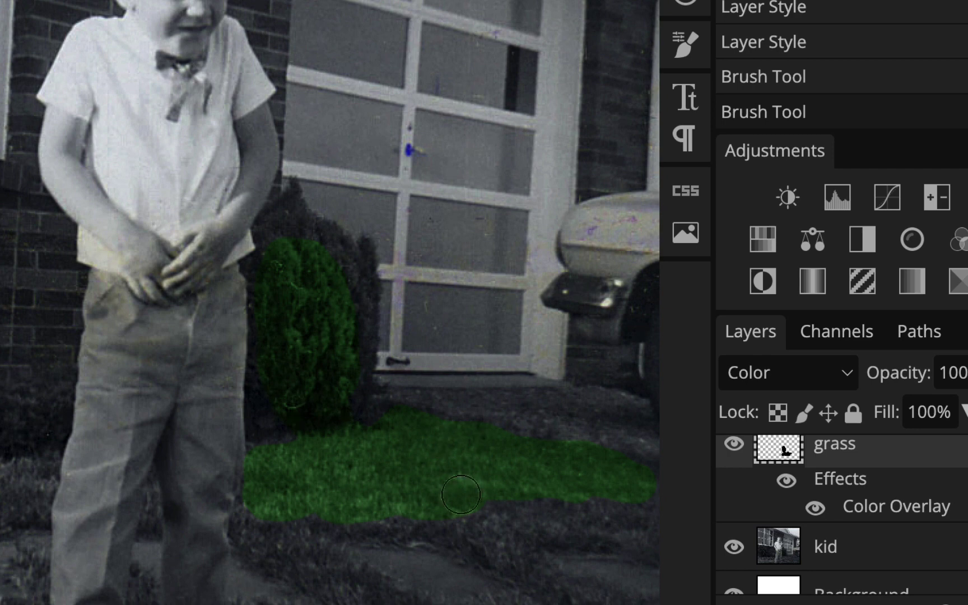
left_click_drag(532, 505, 632, 493)
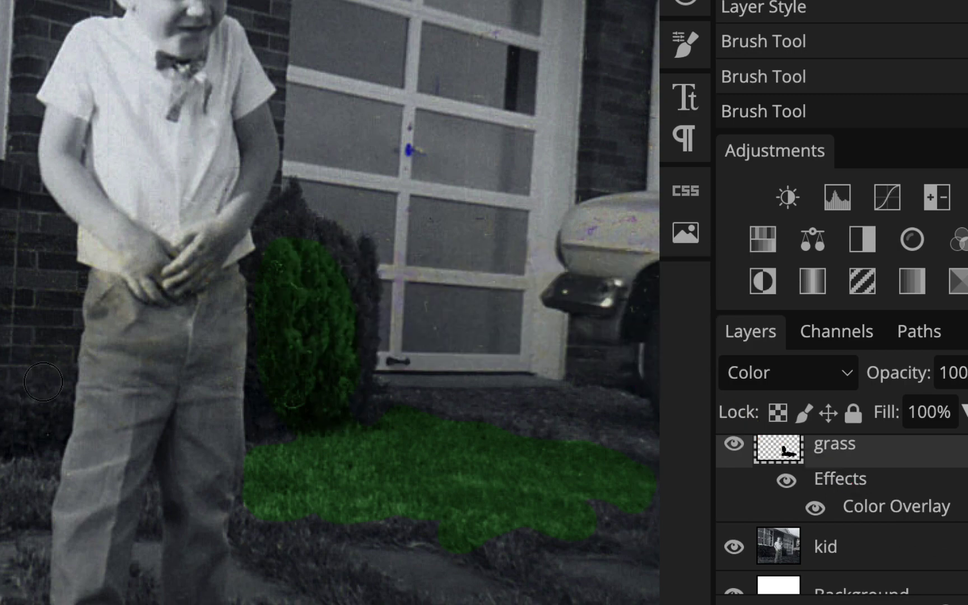
scroll(43, 382, "down", 5)
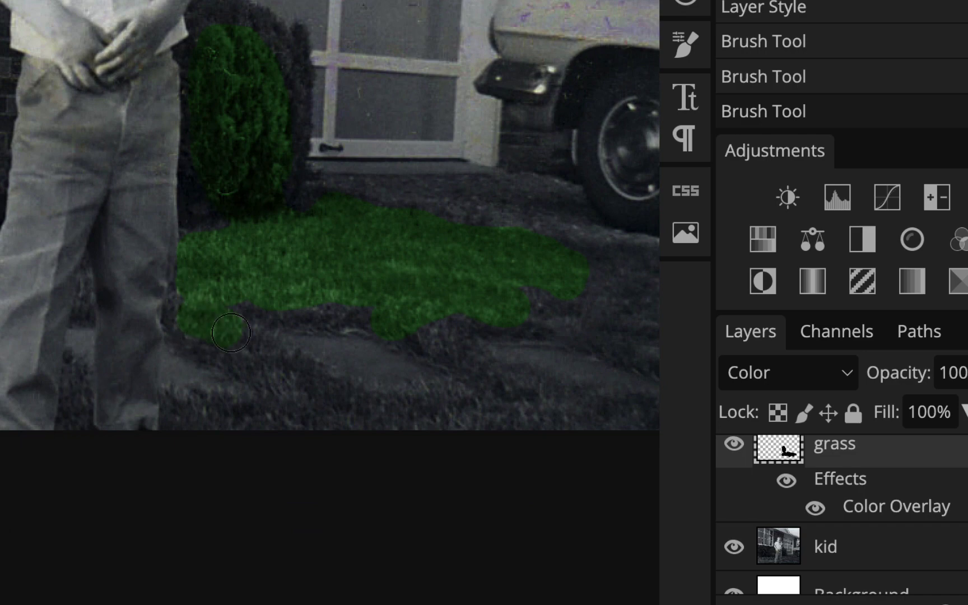
mouse_move(231, 333)
left_mouse_down()
mouse_move(295, 390)
mouse_move(458, 360)
left_mouse_up()
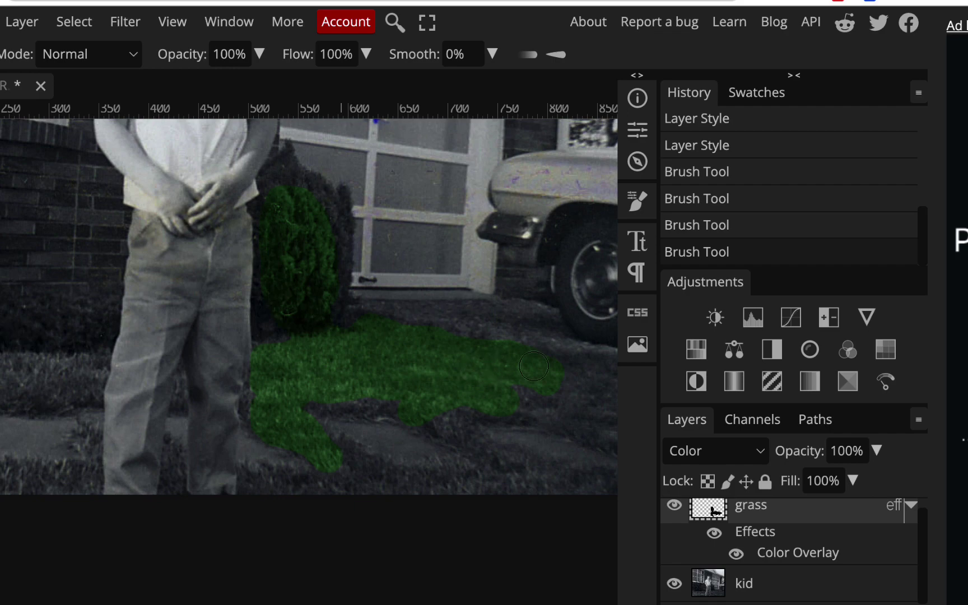
double_click(794, 556)
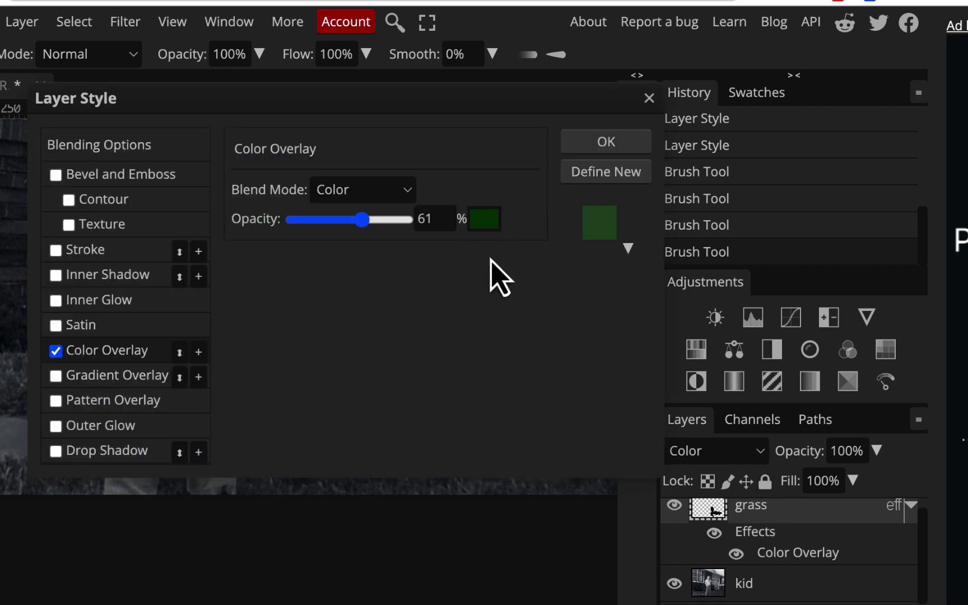
left_click(622, 146)
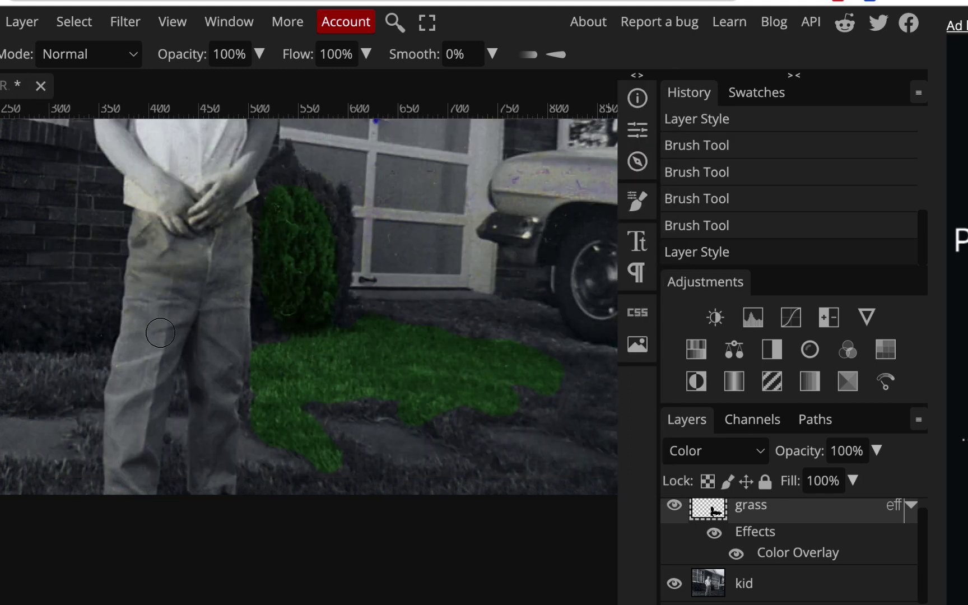
Create a new layer above the grass layer and name it pants
scroll(221, 299, "up", 3)
scroll(221, 299, "left", 2)
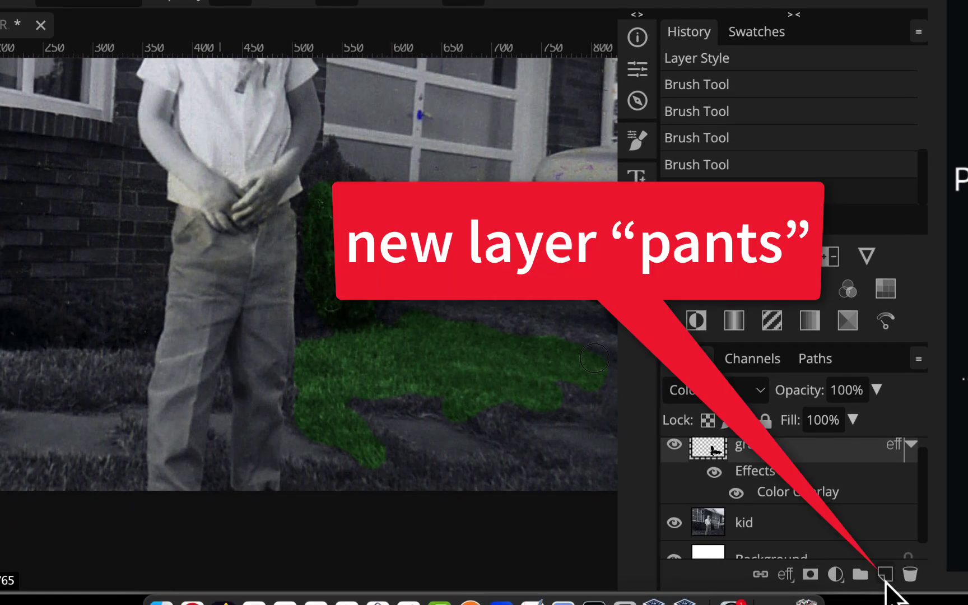
left_click(885, 574)
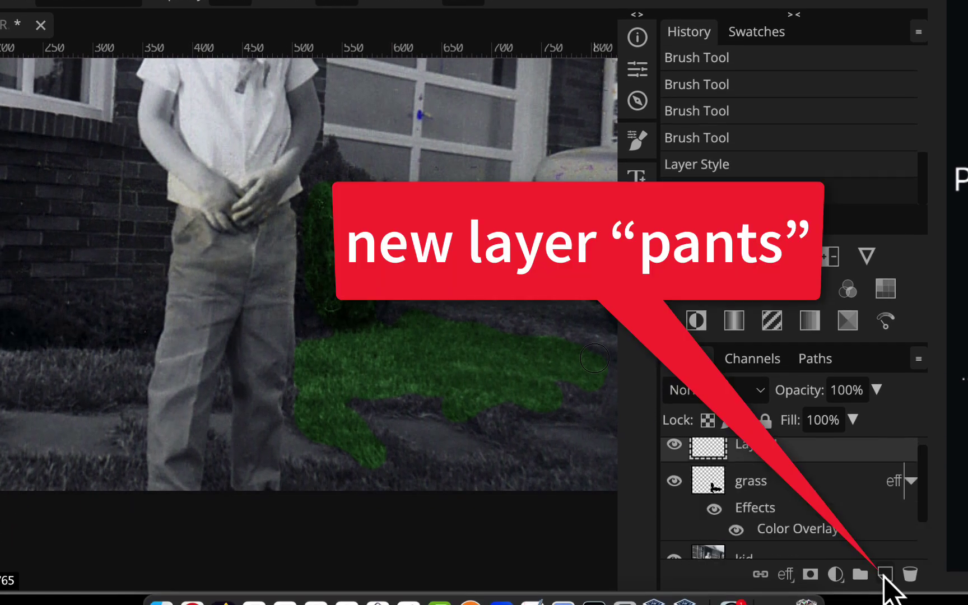
double_click(771, 448)
type("pan")
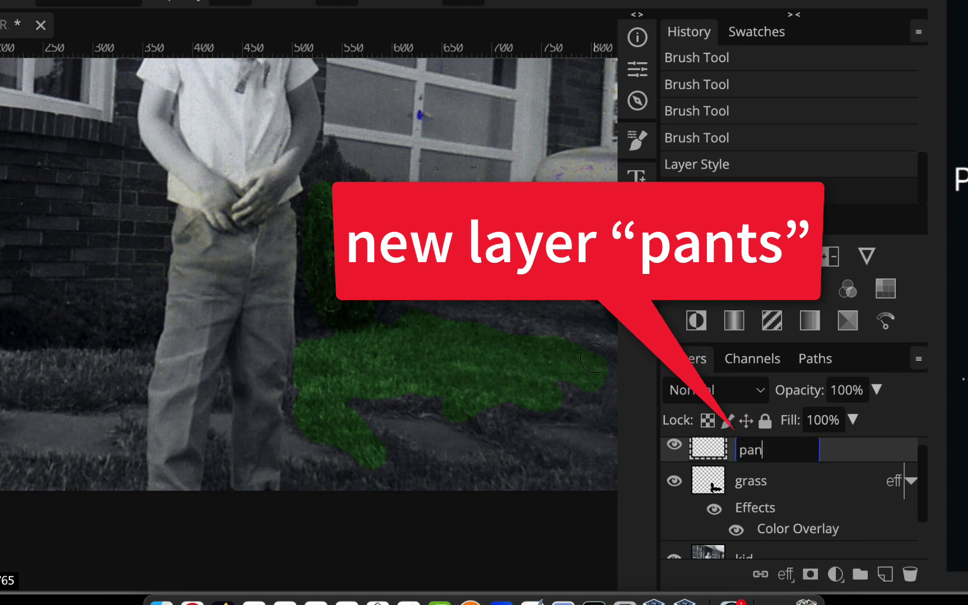
type("ts")
key("Return")
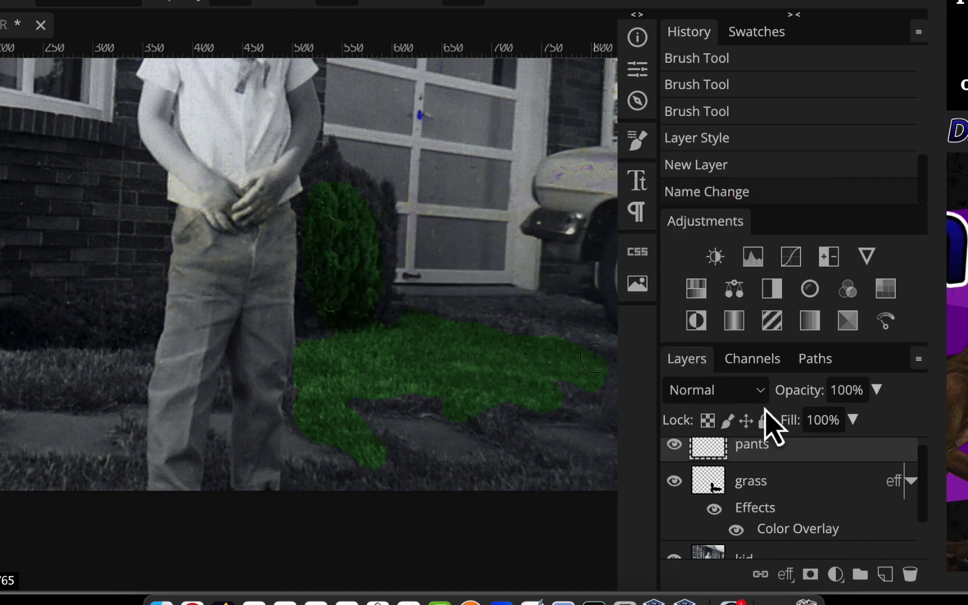
Set the pants layer's blend mode to Color
scroll(802, 485, "up", 1)
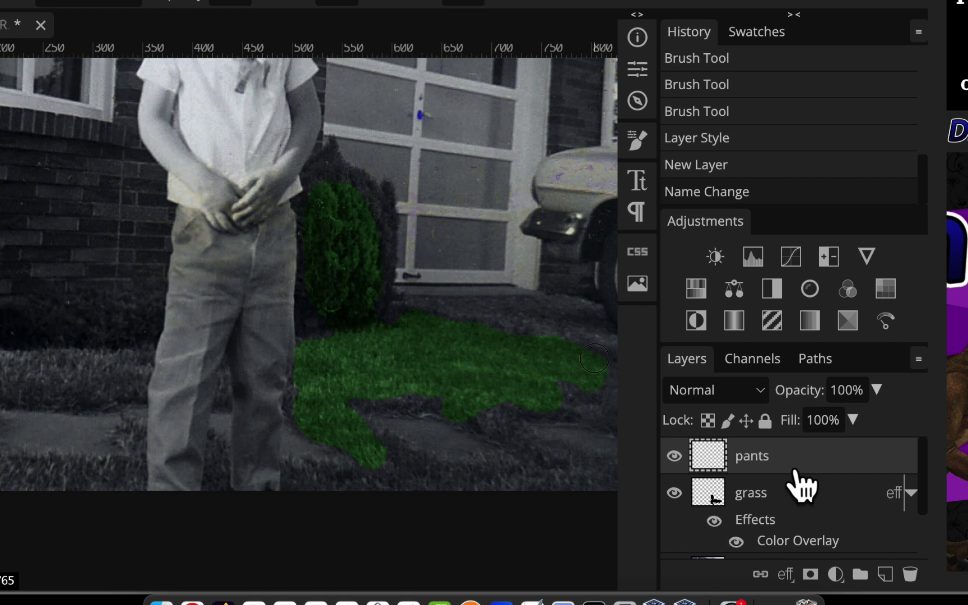
left_click(762, 395)
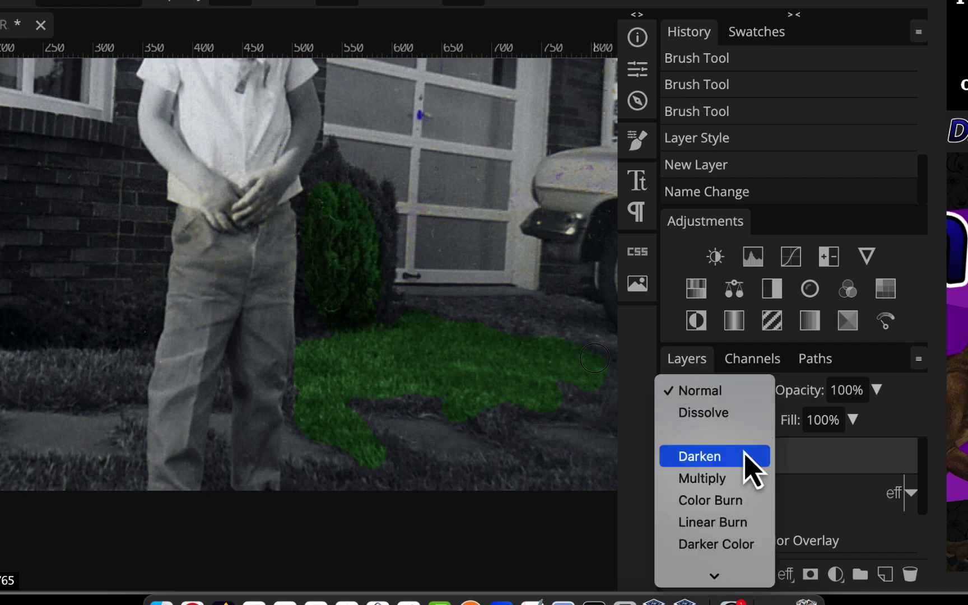
scroll(751, 465, "down", 10)
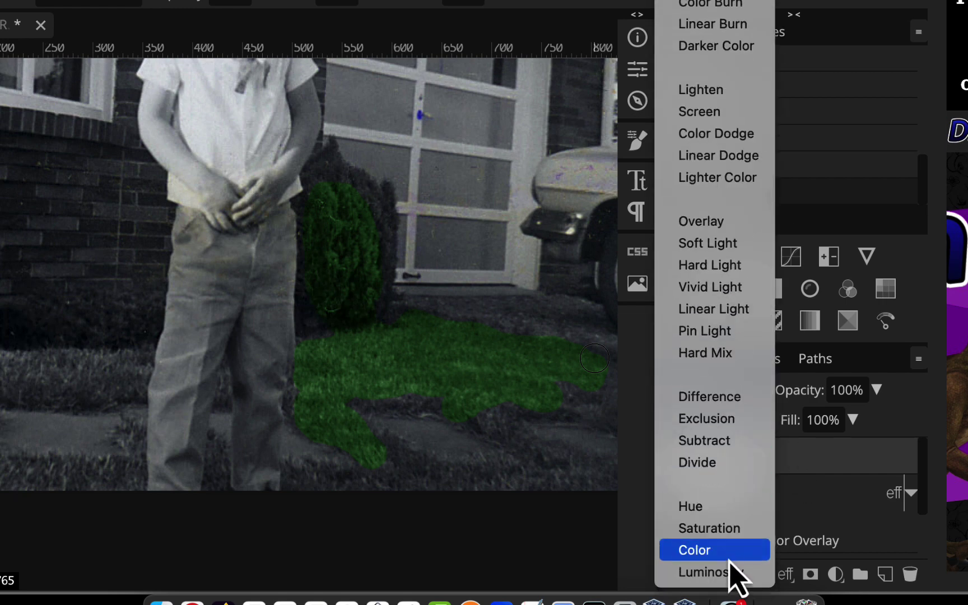
left_click(729, 557)
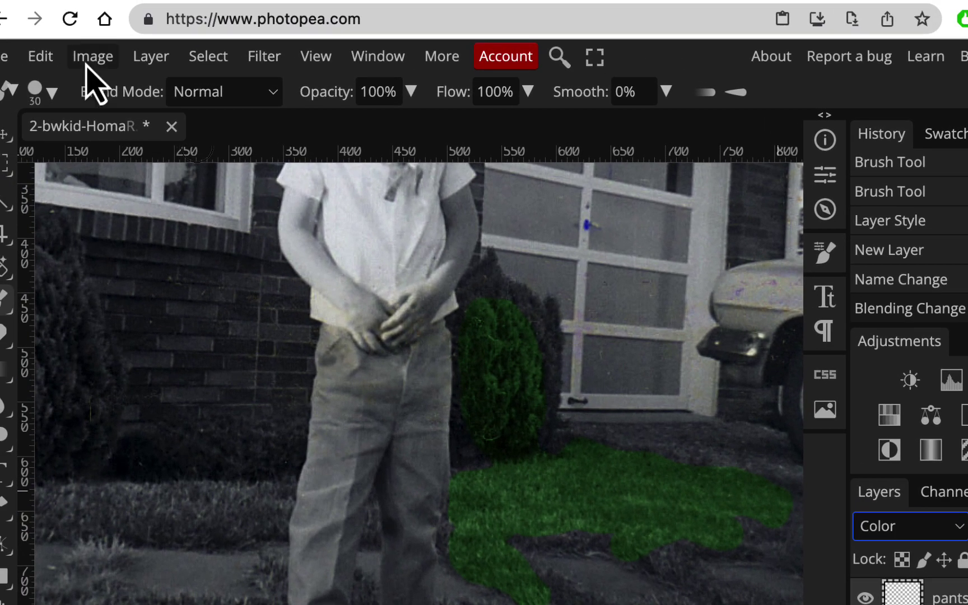
Add a Color Overlay effect to the pants layer with the tan color #b19b50 at 100% opacity
left_click(155, 60)
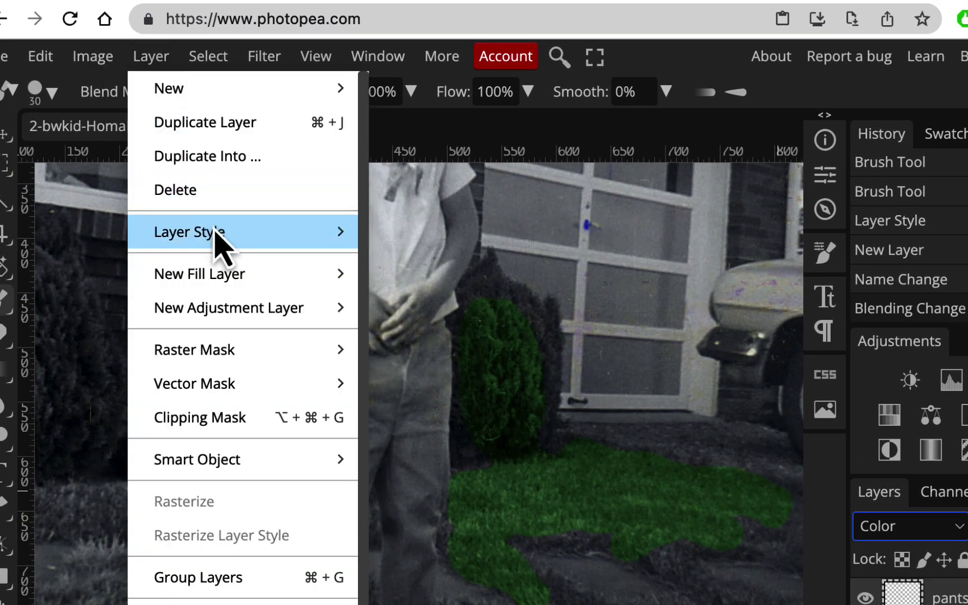
mouse_move(218, 235)
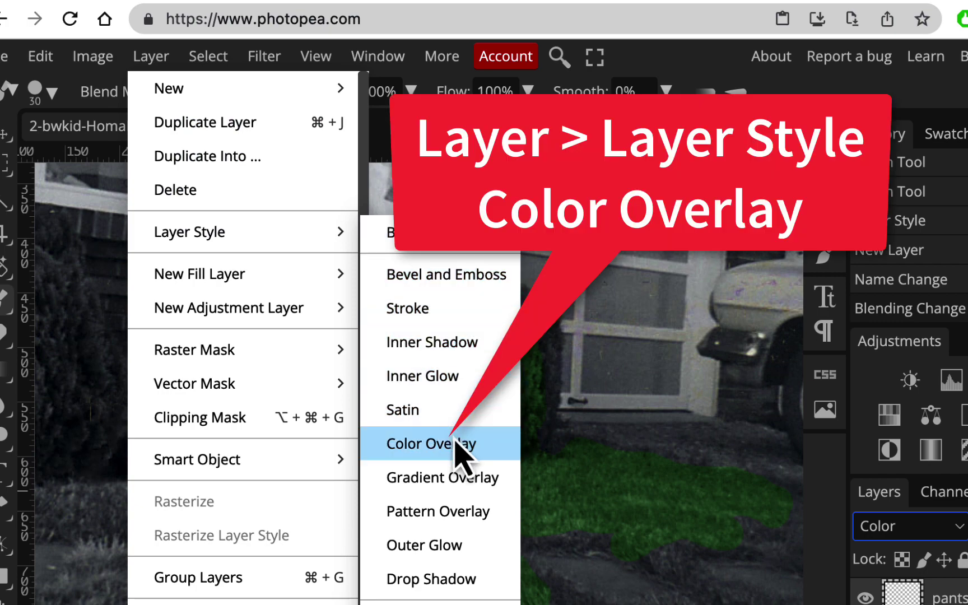
left_click(457, 446)
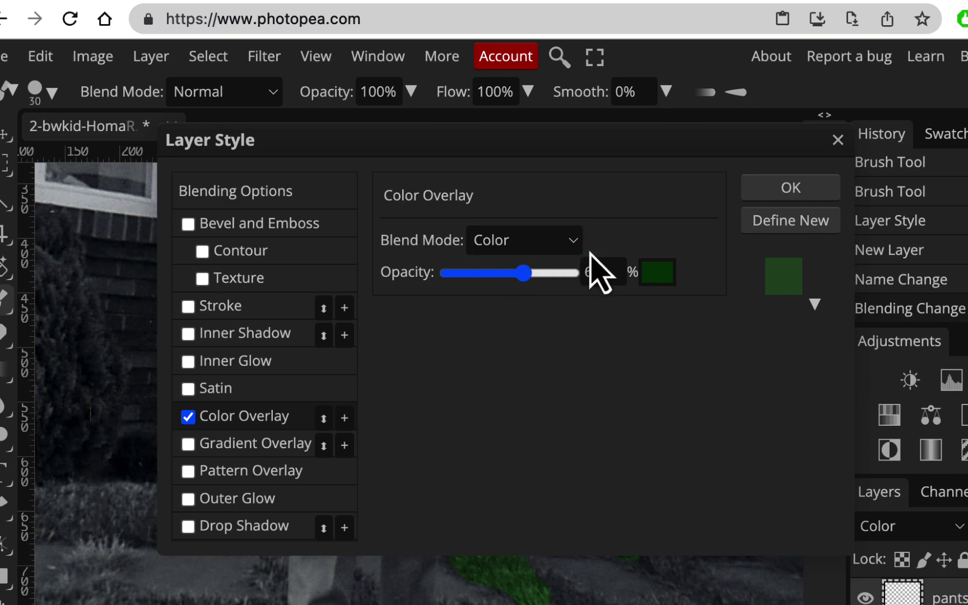
left_click(658, 273)
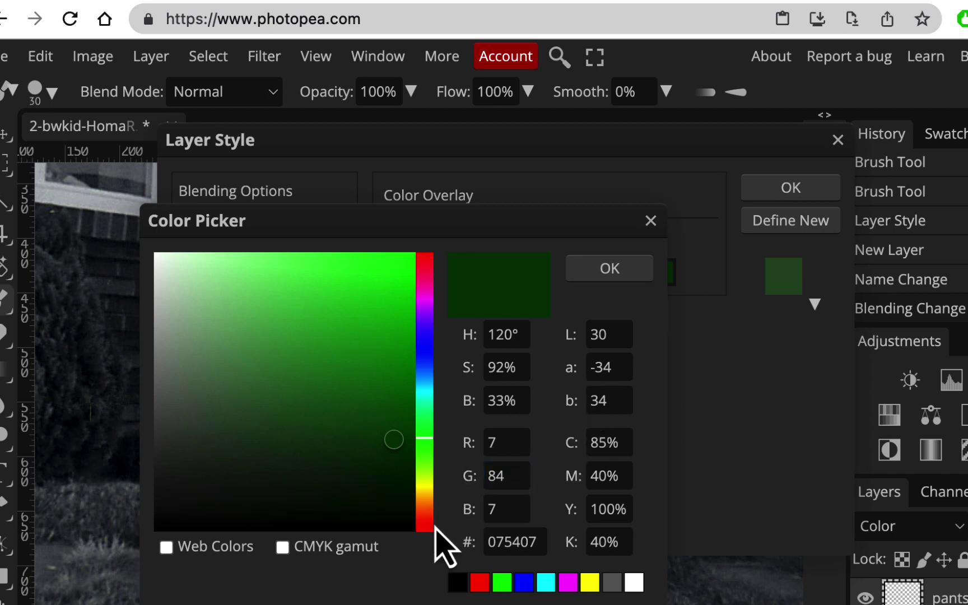
left_click(432, 497)
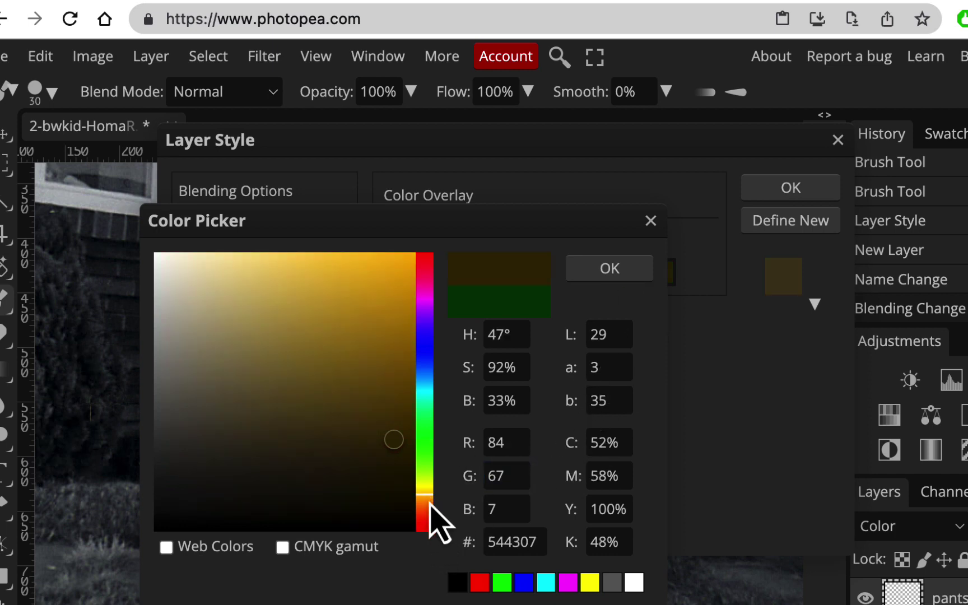
left_click(312, 344)
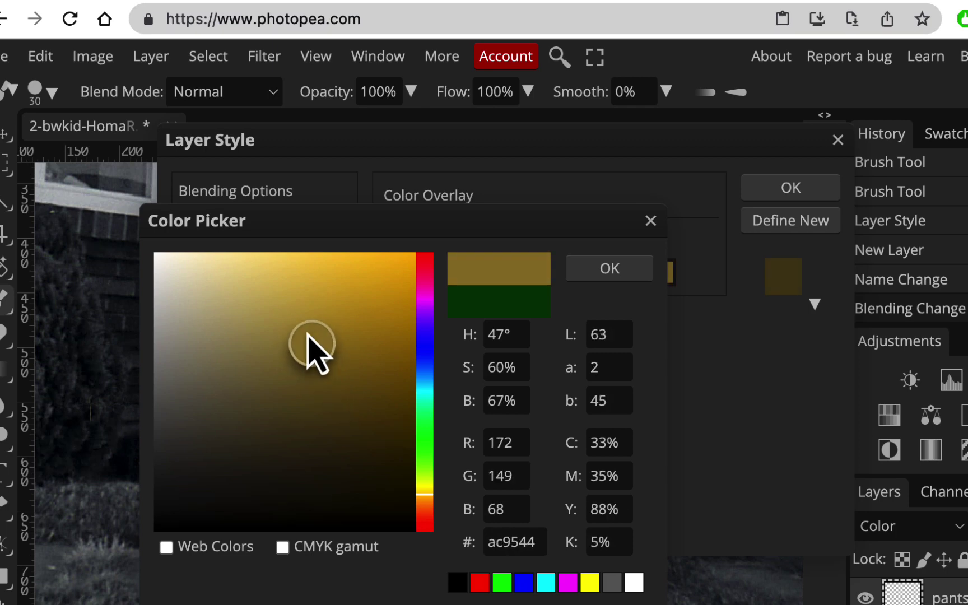
mouse_move(312, 343)
left_mouse_down()
mouse_move(292, 318)
mouse_move(296, 339)
left_mouse_up()
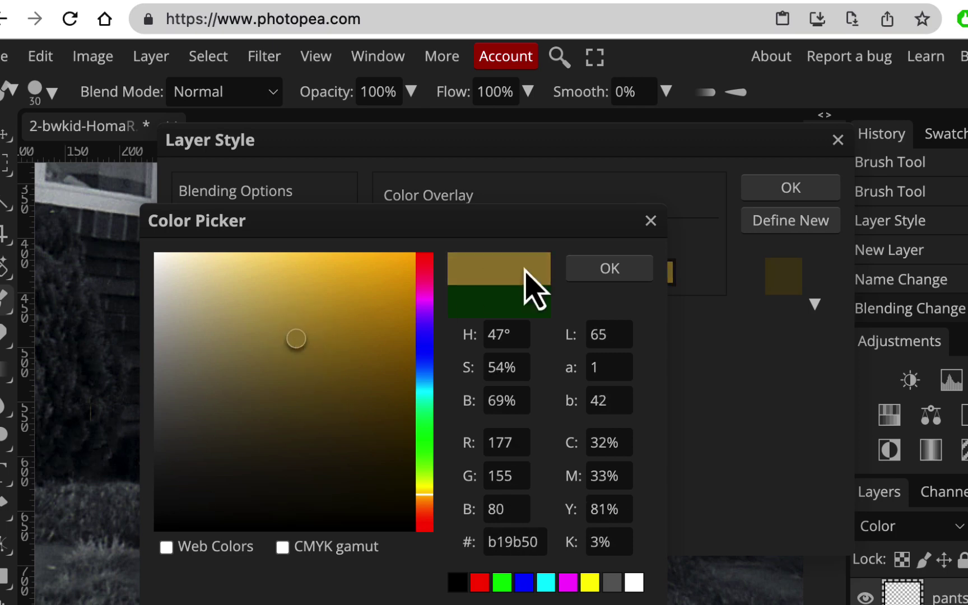
left_click(611, 269)
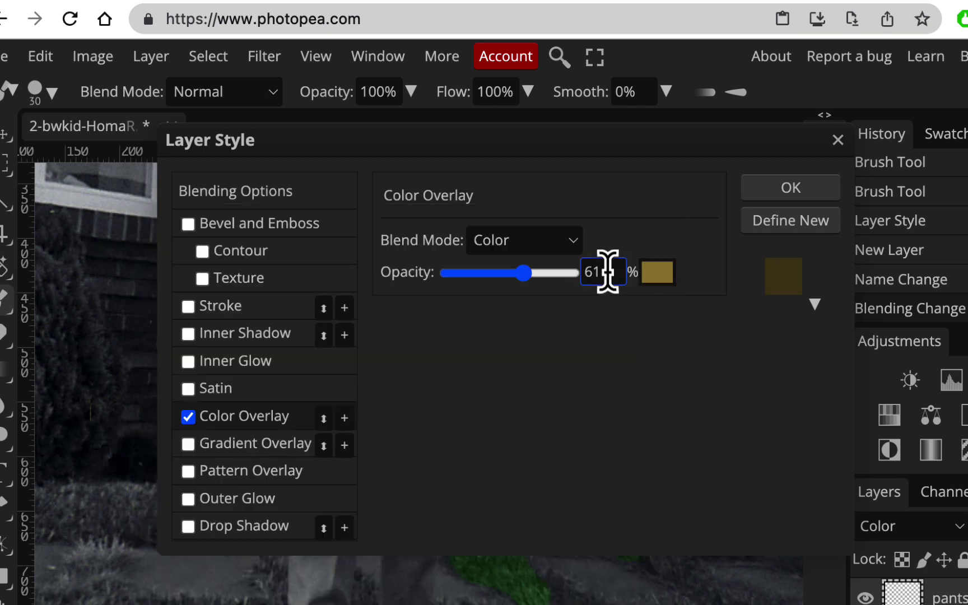
left_click_drag(522, 273, 595, 275)
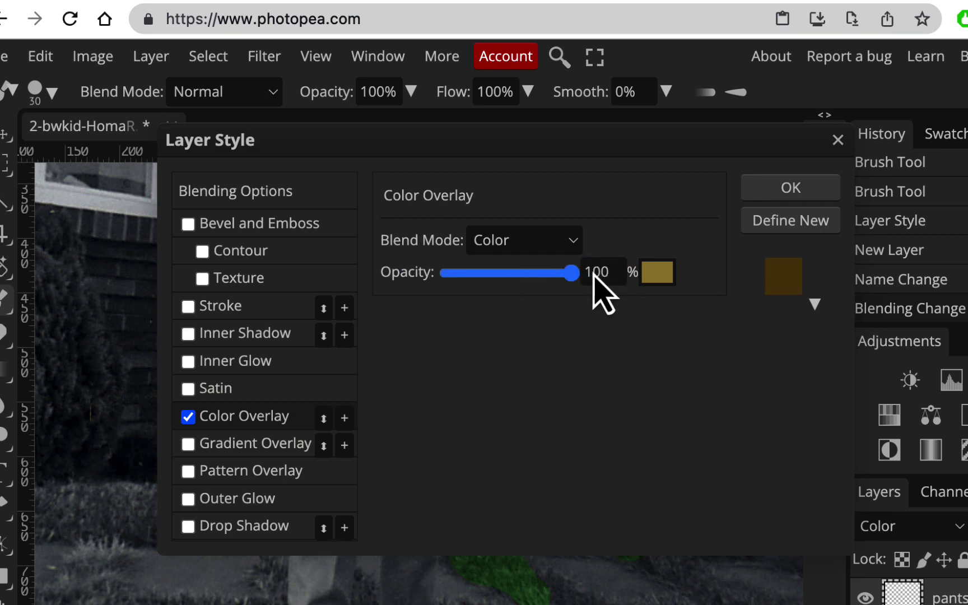
left_click(791, 188)
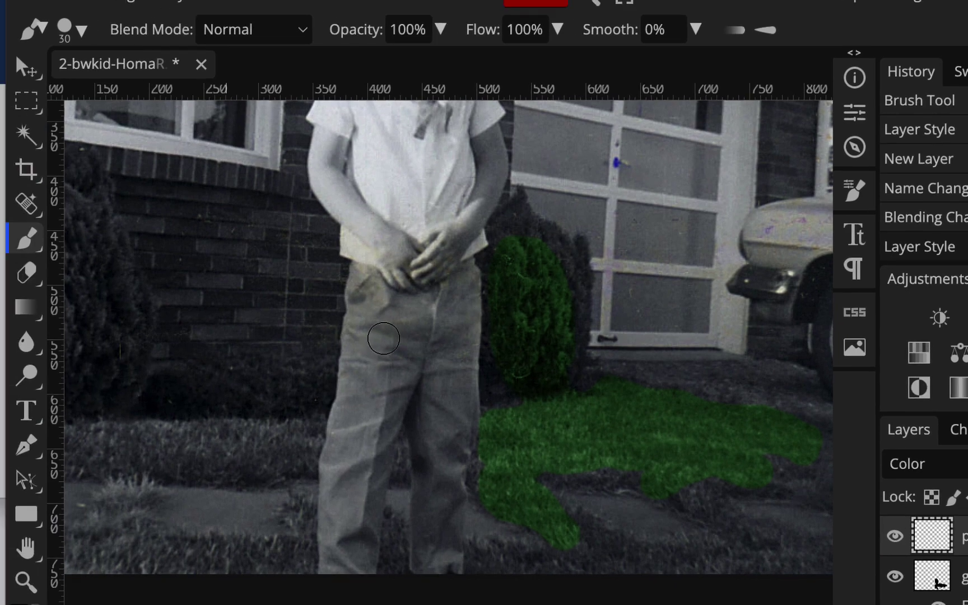
Brush over the boy's thigh and along the outer edges of both trouser legs, using straight connected strokes on the pants layer
left_click(177, 306)
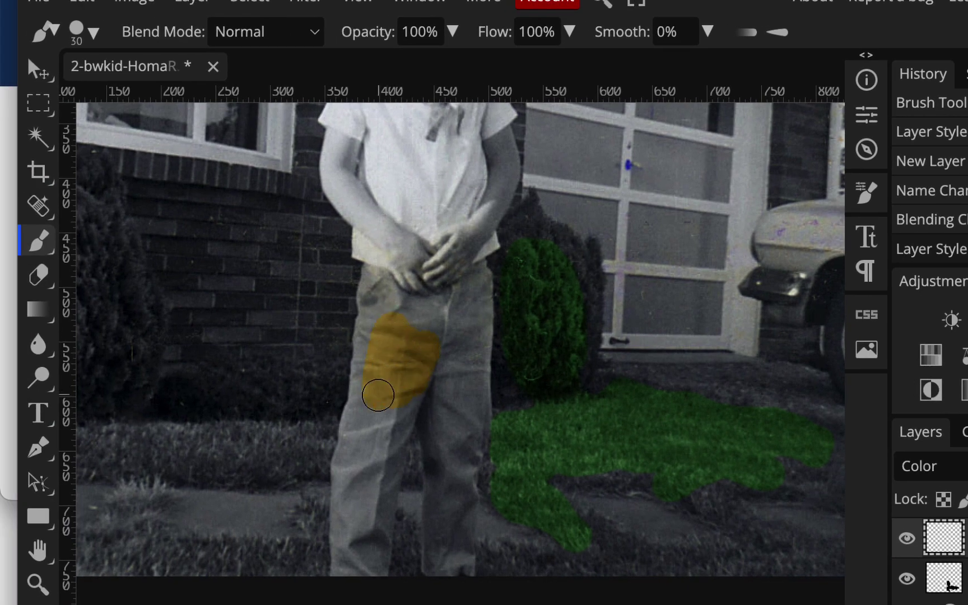
scroll(379, 403, "up", 2)
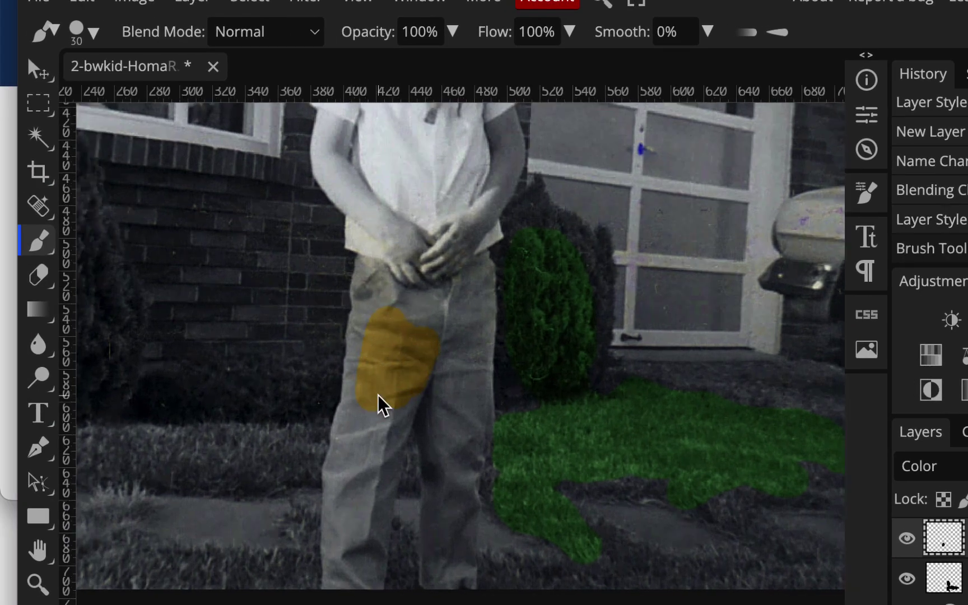
left_click(330, 302)
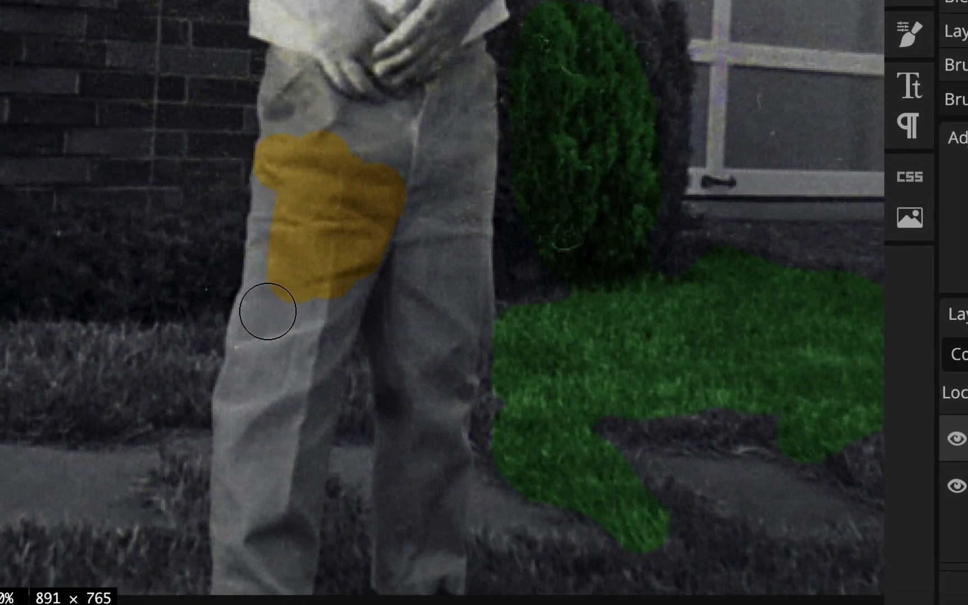
left_click(267, 307, "shift")
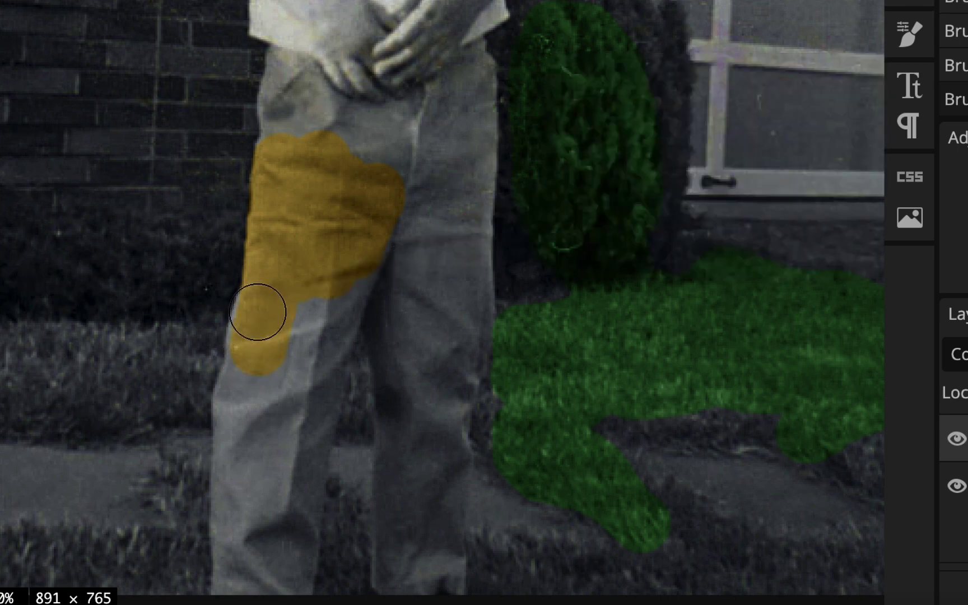
left_click(257, 367, "shift")
scroll(257, 367, "down", 3)
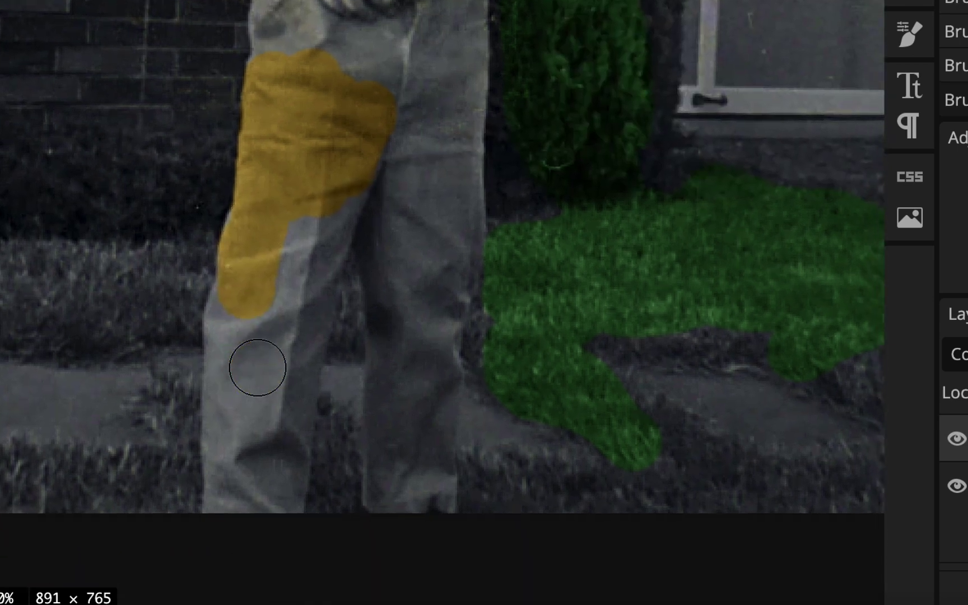
left_click_drag(242, 300, 231, 316)
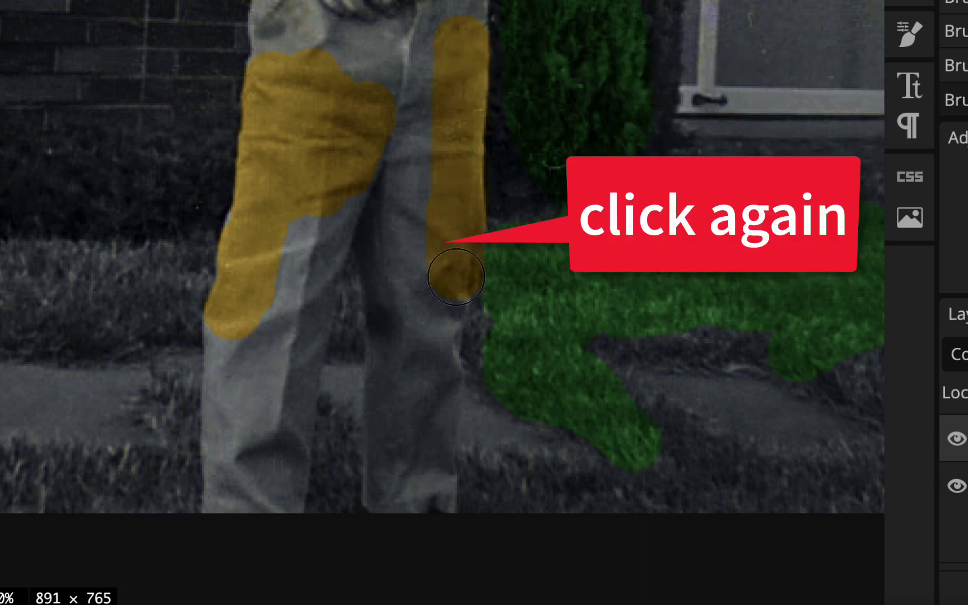
left_click(423, 367, "shift")
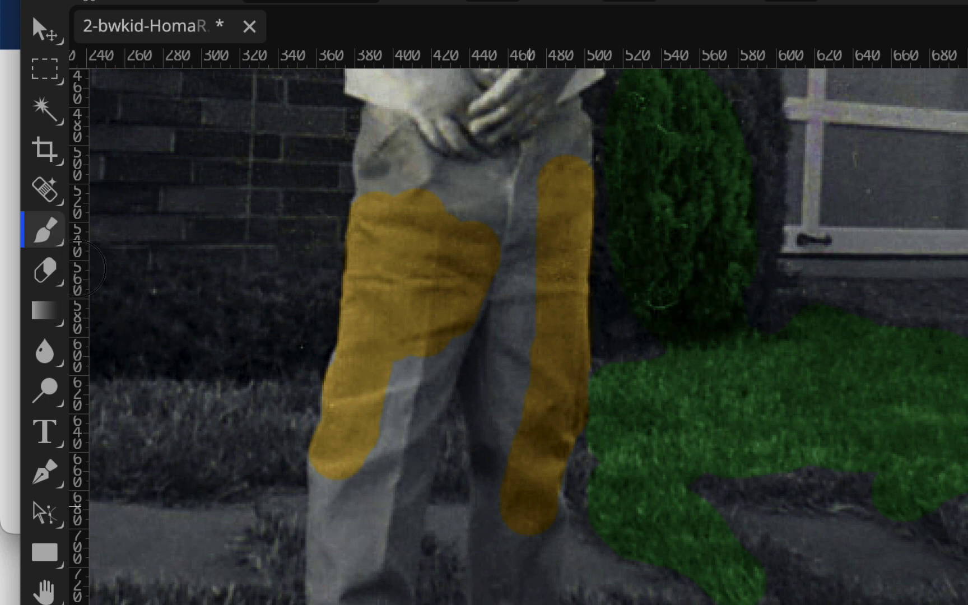
left_click(53, 275)
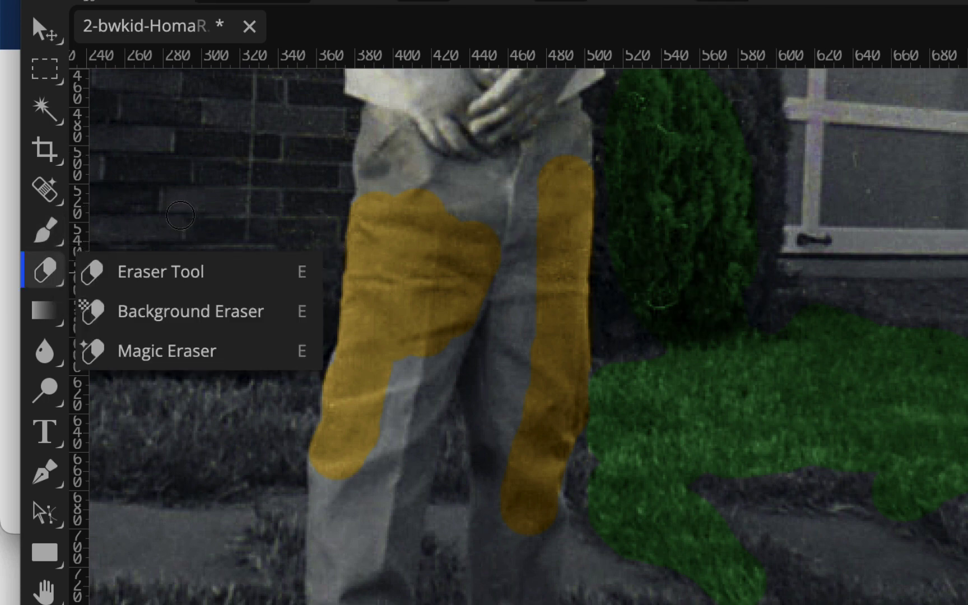
left_click(188, 273)
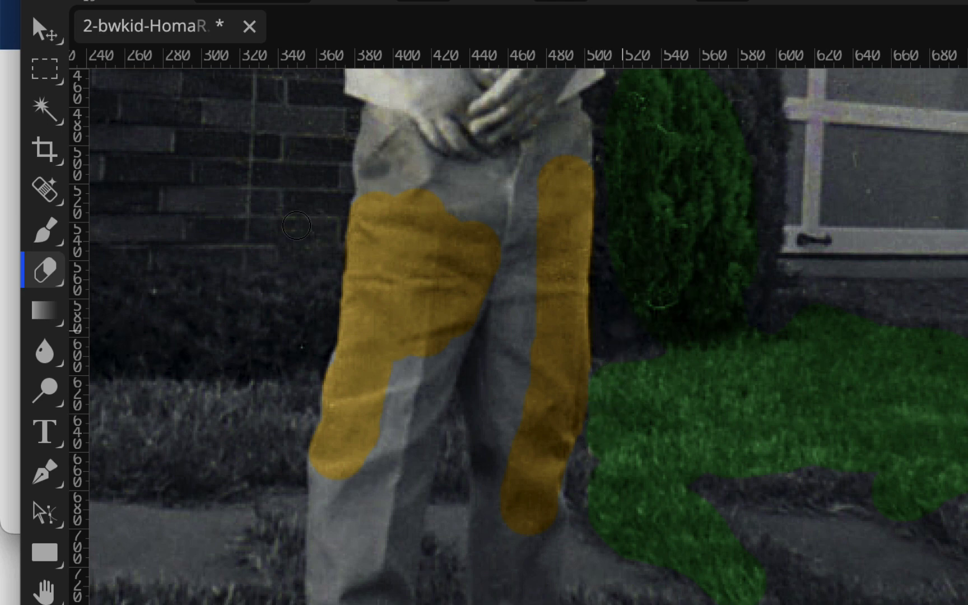
left_click(50, 233)
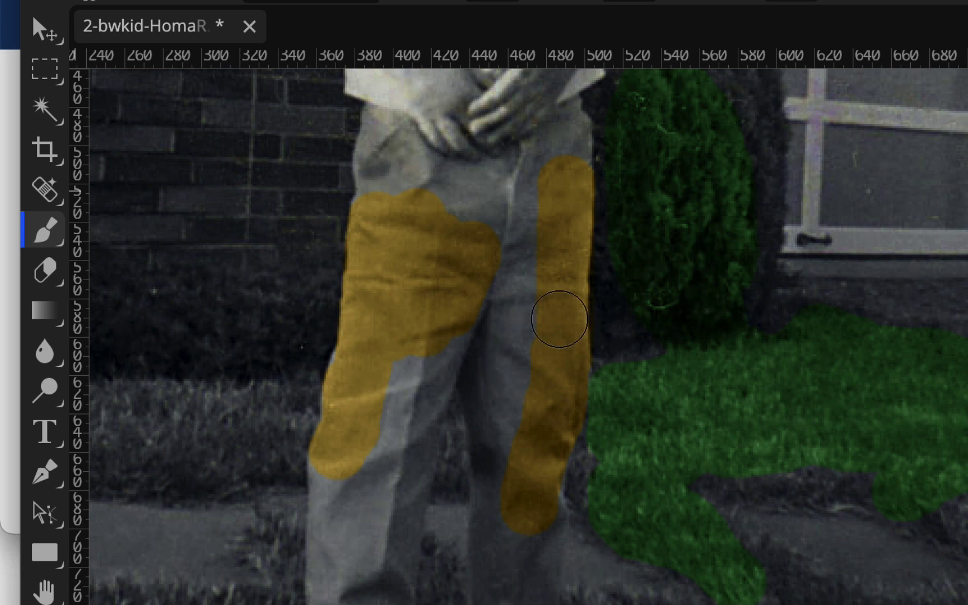
Brush over the uncolored gap between the two painted areas near the crotch on the pants layer
left_click_drag(559, 319, 516, 313)
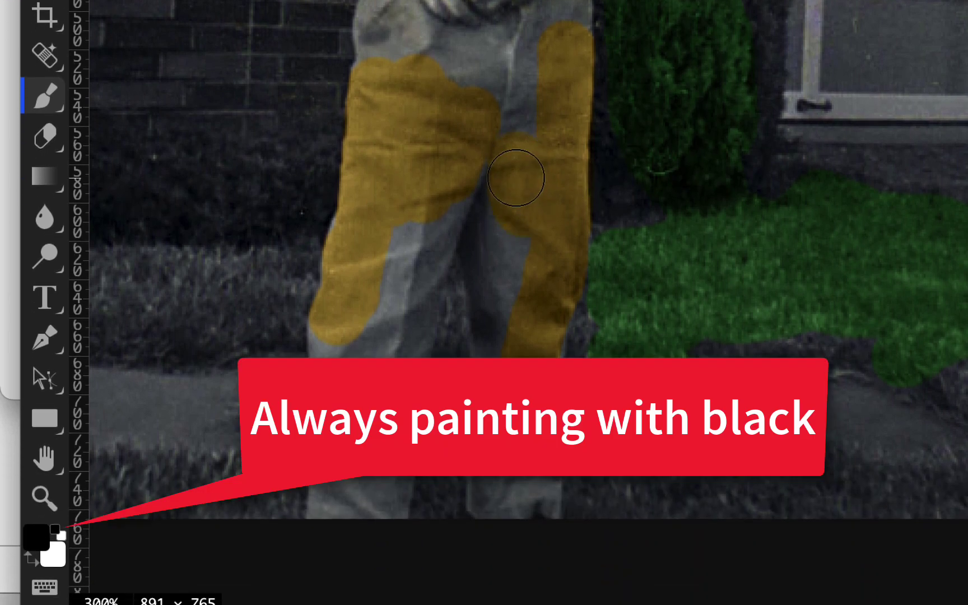
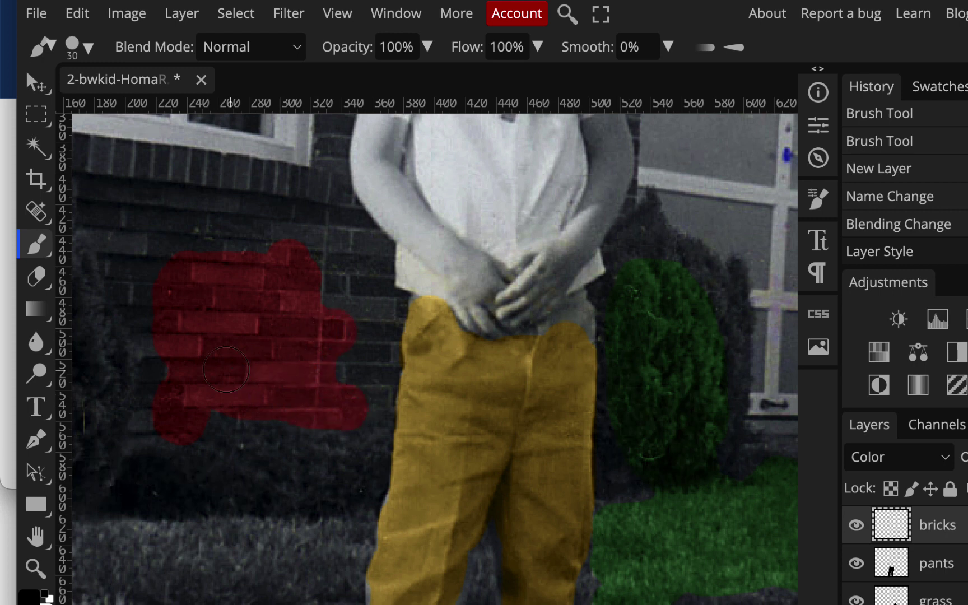
Brush over more of the brick wall below the window on the bricks layer
mouse_move(257, 229)
left_mouse_down()
mouse_move(266, 206)
mouse_move(152, 188)
mouse_move(254, 203)
mouse_move(322, 230)
left_mouse_up()
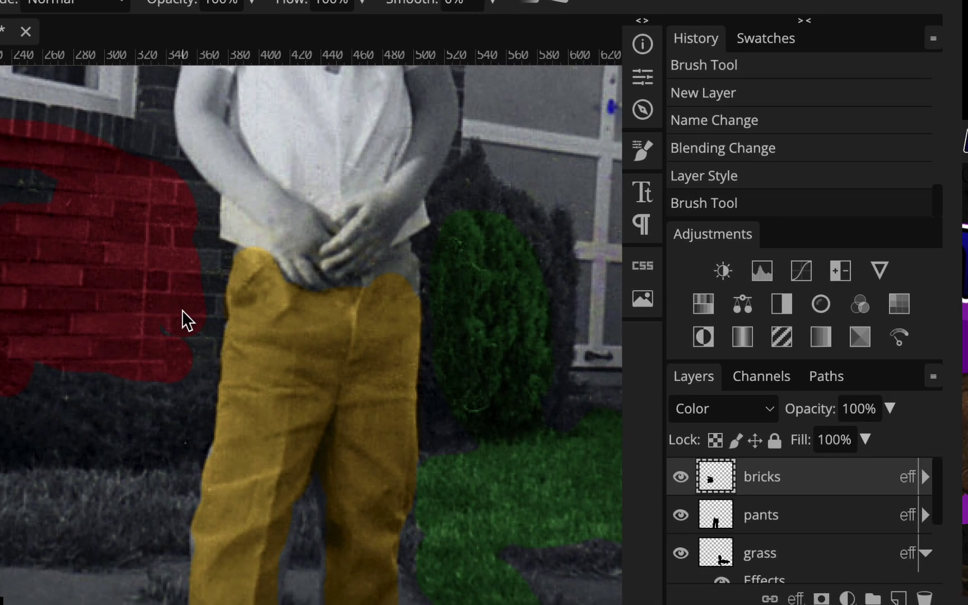
scroll(363, 368, "down", 2)
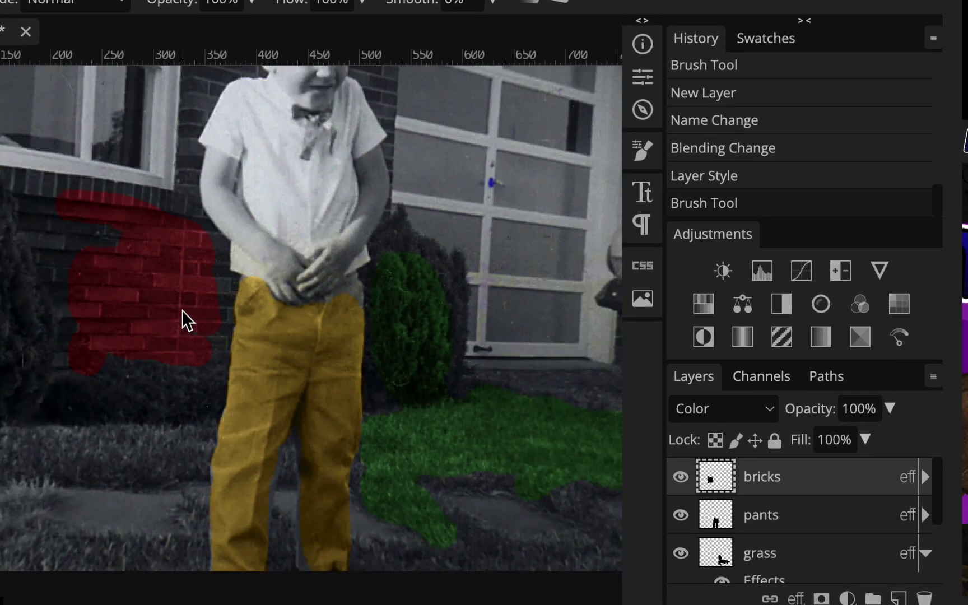
scroll(188, 321, "down", 3)
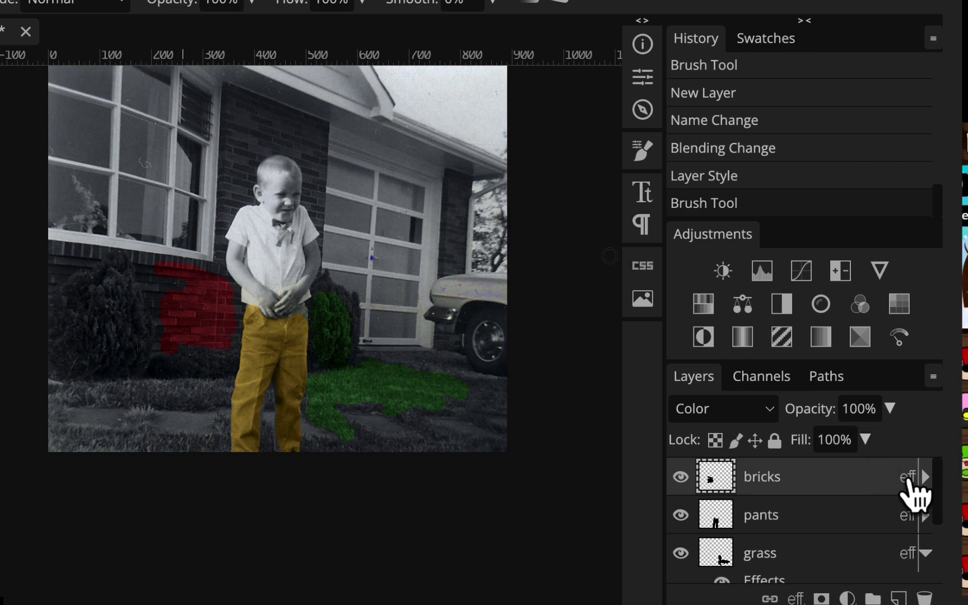
Change the bricks layer's Color Overlay to dark red #7b2222 at 67% opacity
left_click(926, 478)
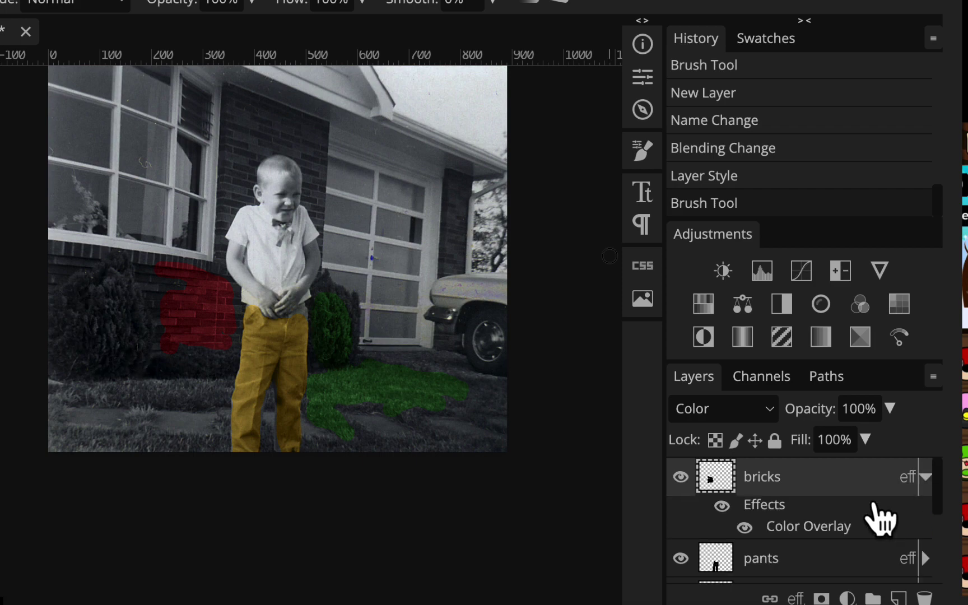
double_click(801, 532)
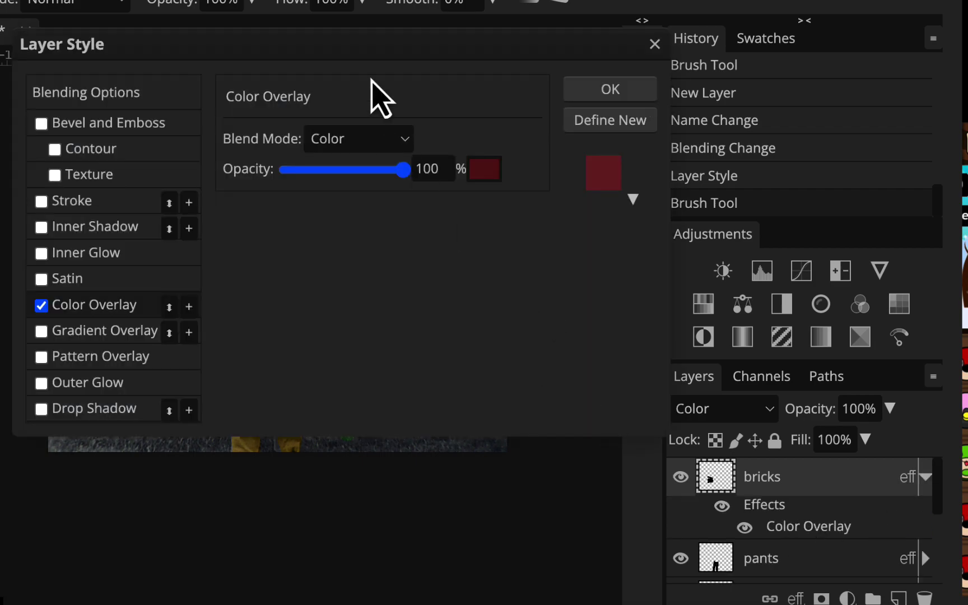
left_click_drag(317, 49, 735, 140)
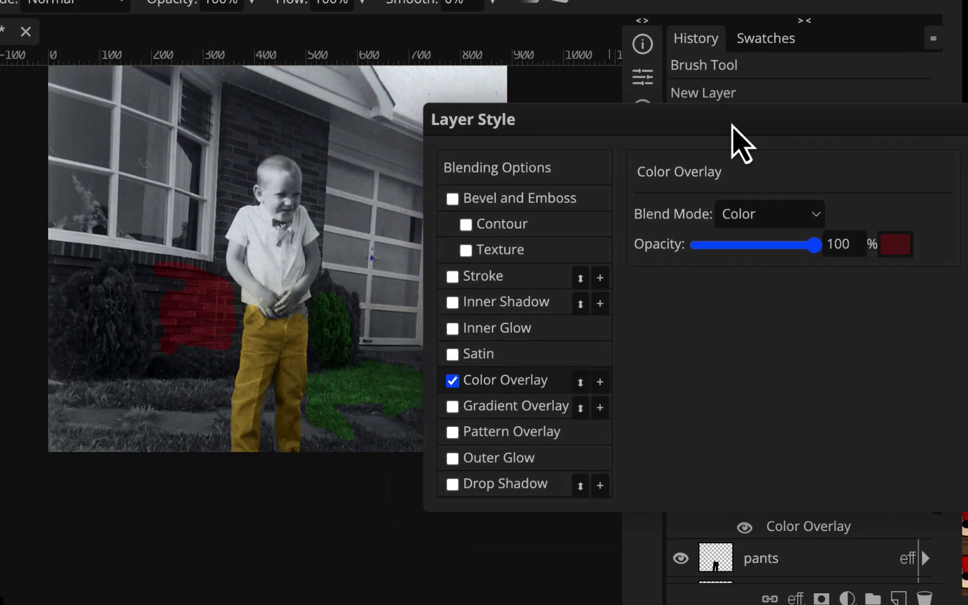
left_click_drag(825, 250, 879, 253)
left_click(903, 249)
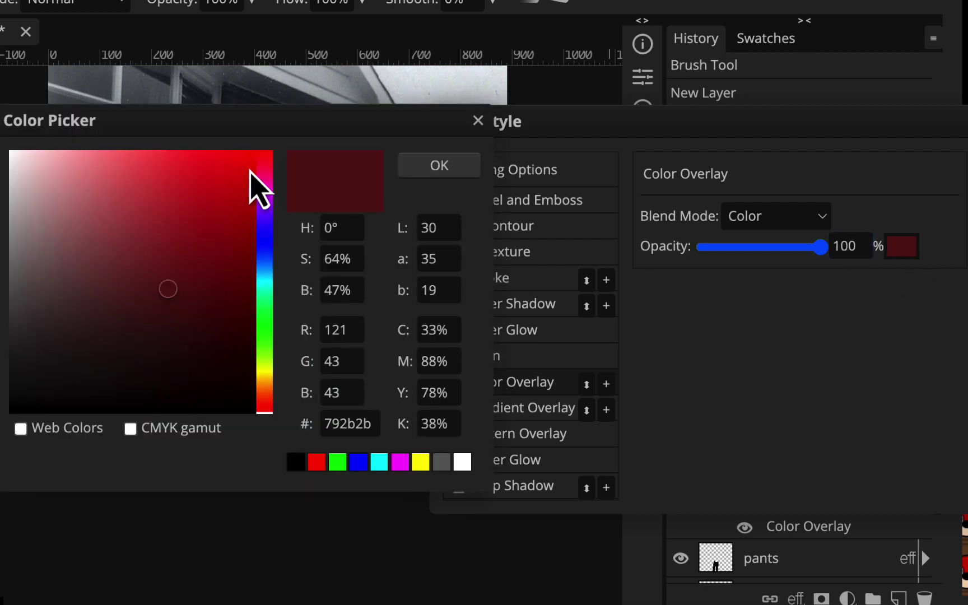
left_click_drag(214, 118, 532, 162)
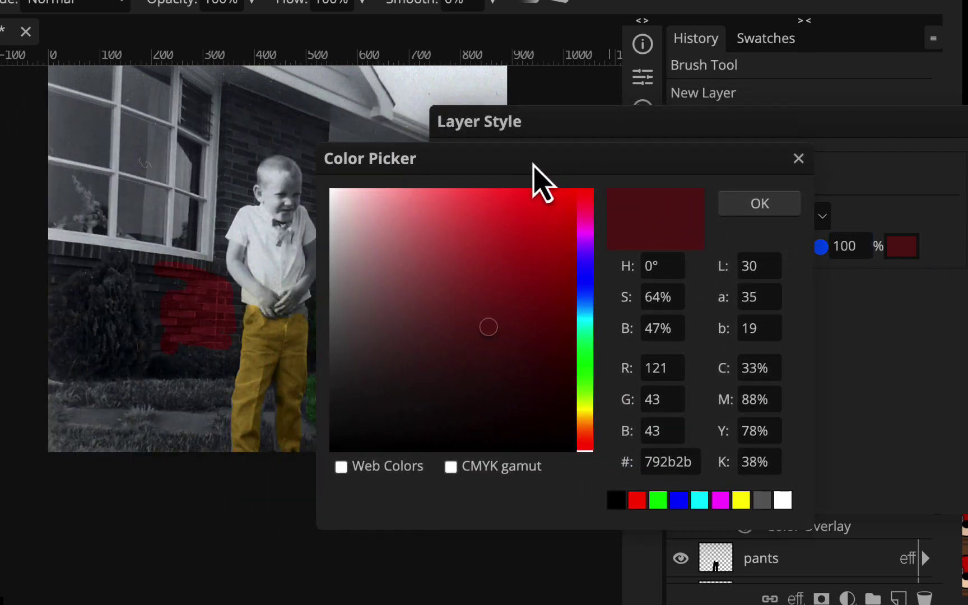
left_click(549, 199)
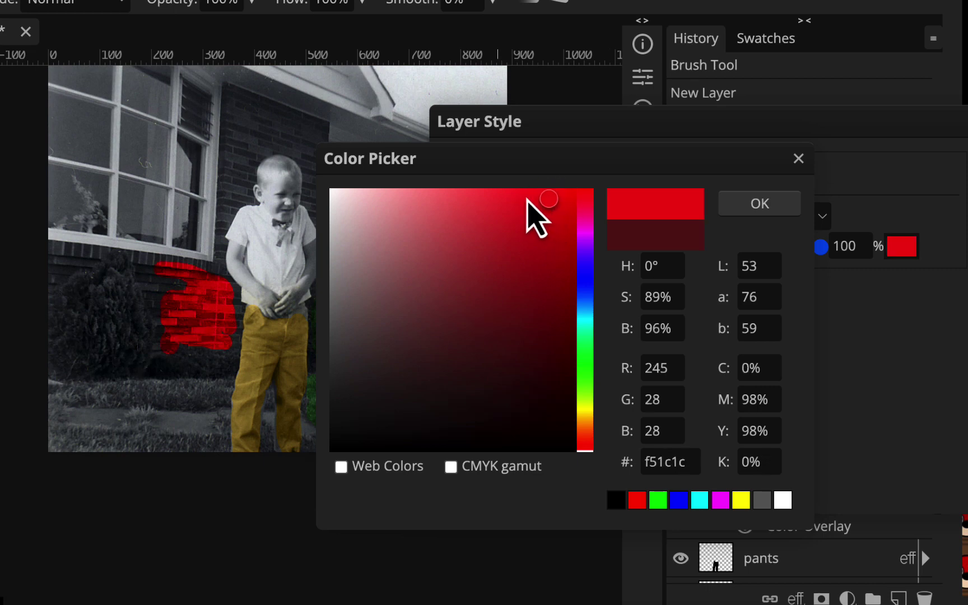
left_click(517, 371)
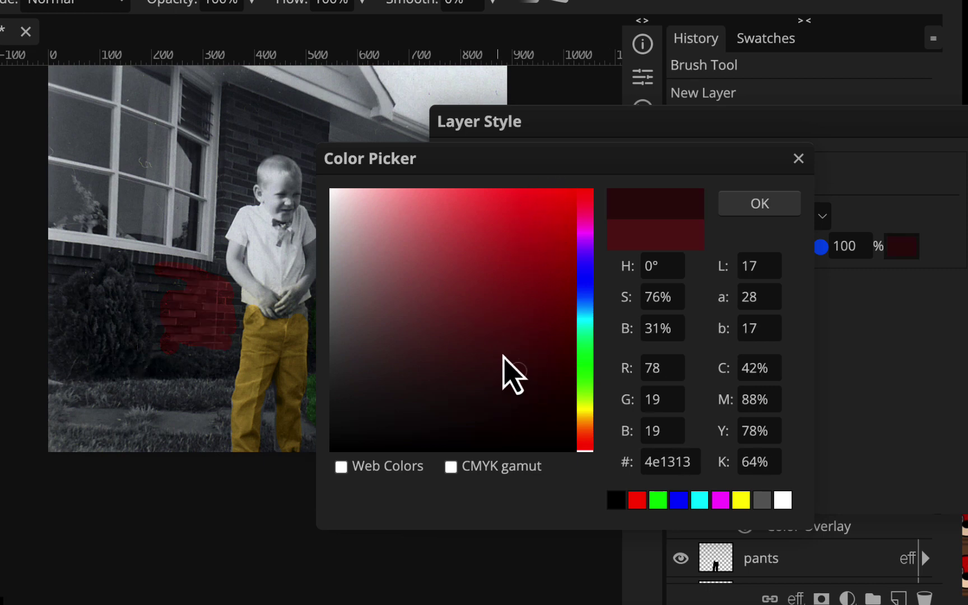
left_click(501, 354)
left_click(507, 326)
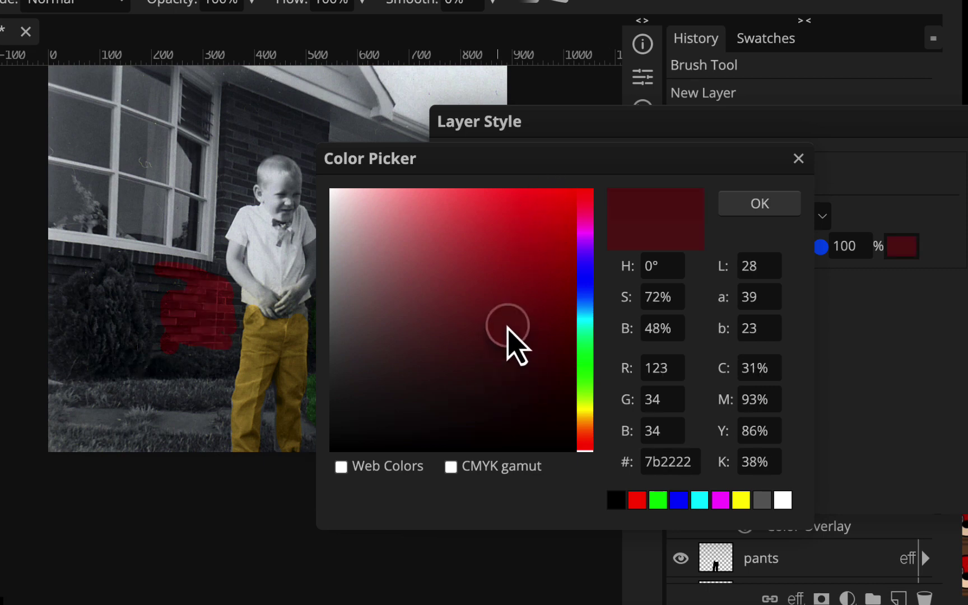
left_click(757, 205)
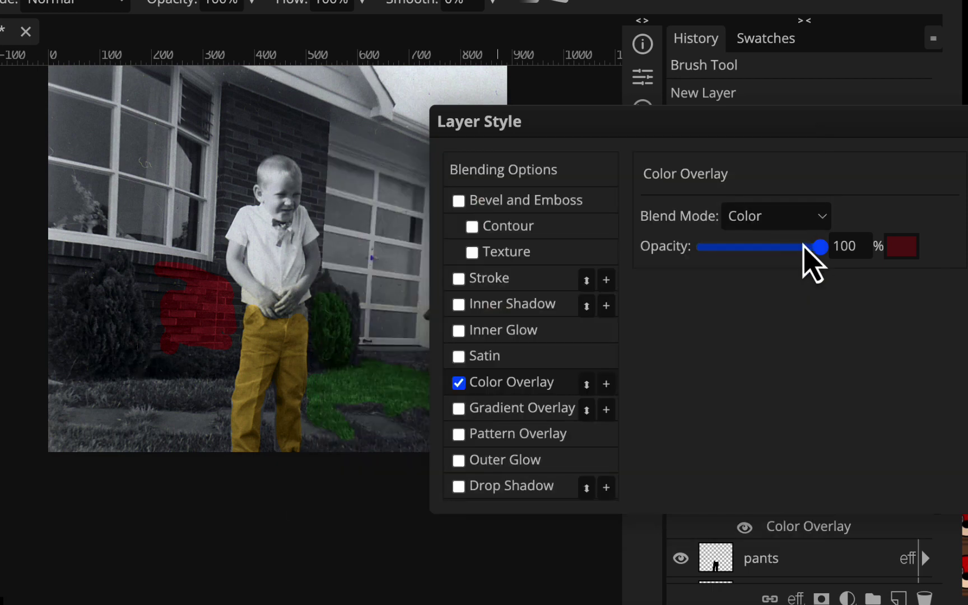
left_click_drag(819, 251, 784, 253)
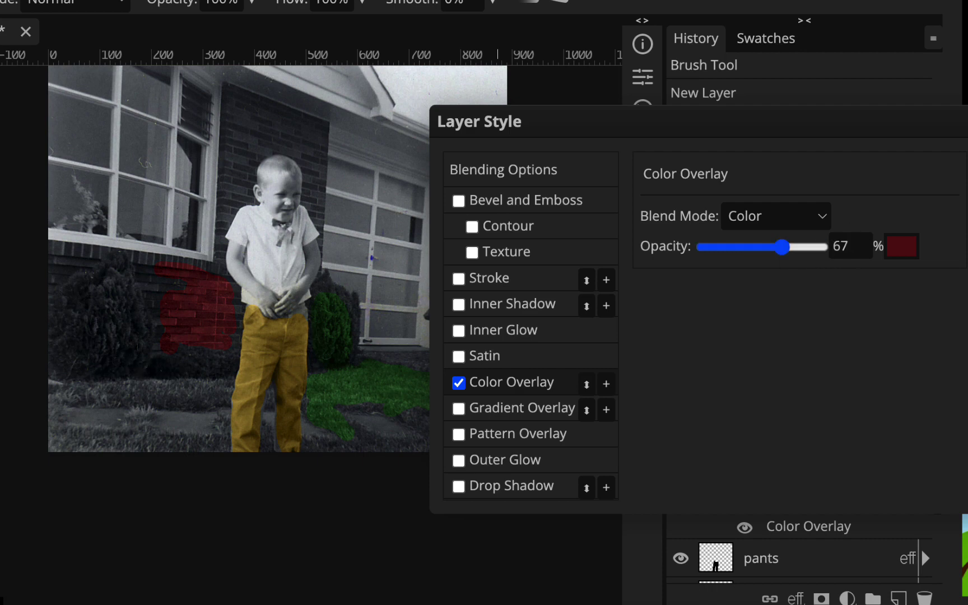
key("Return")
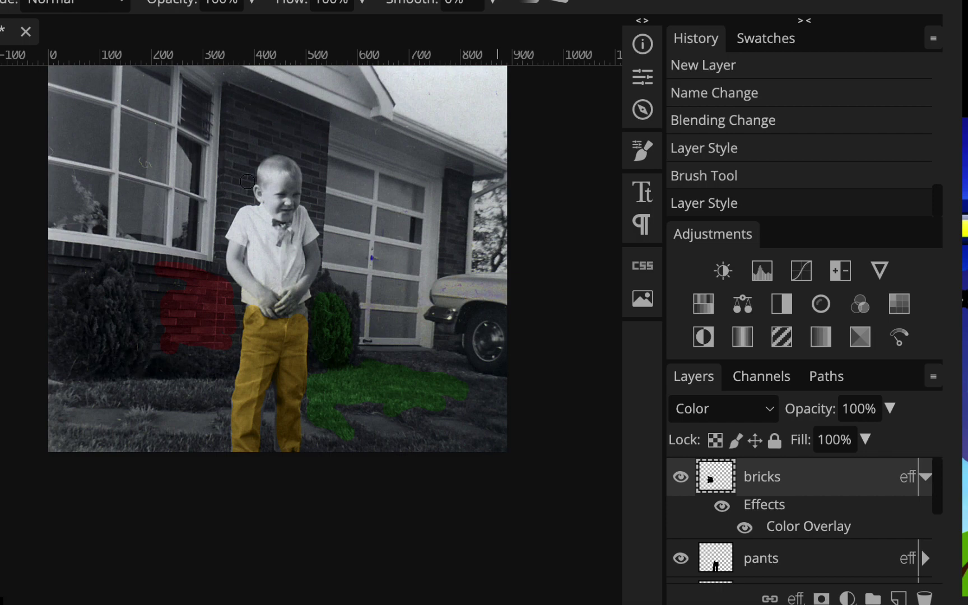
Brush over the brick wall behind the boy's head on the bricks layer, outlining its edges with straight strokes before filling the interior
scroll(249, 190, "up", 3)
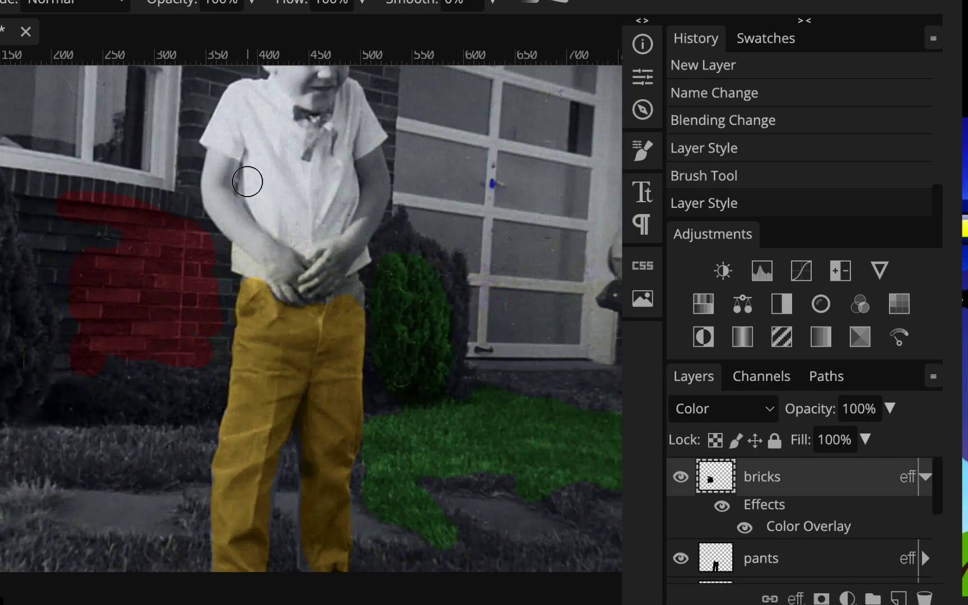
scroll(247, 181, "up", 5)
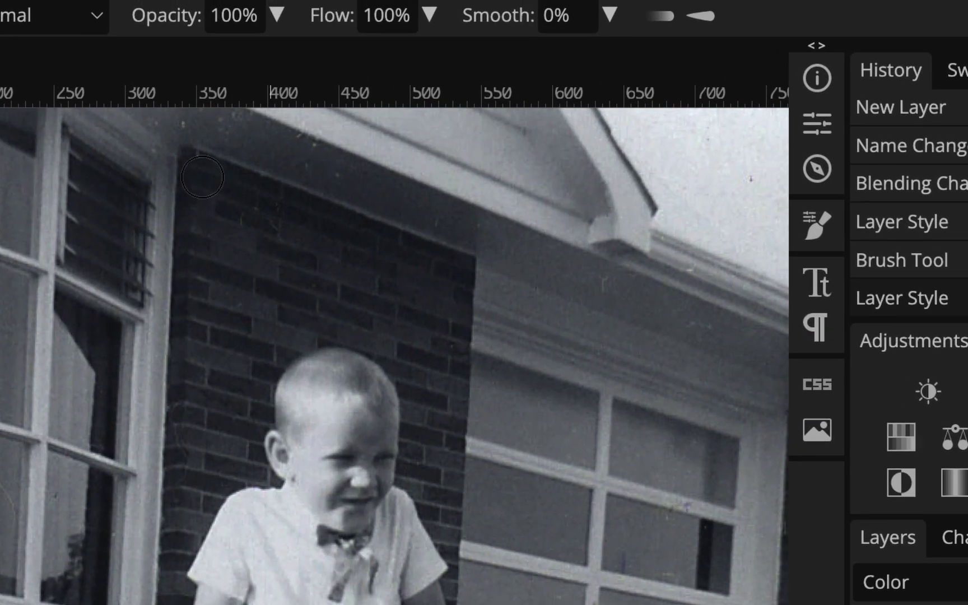
left_click(196, 168)
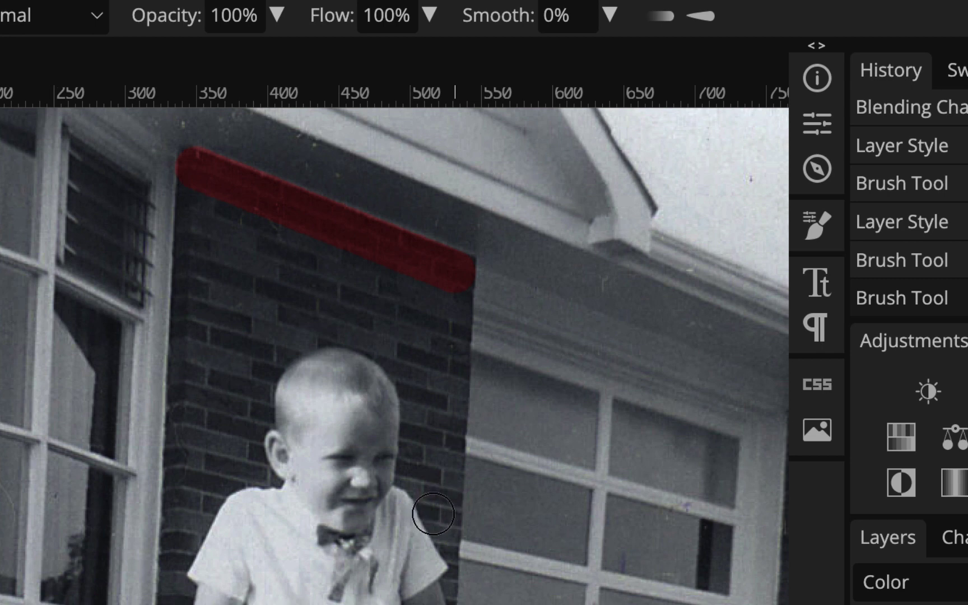
left_click(429, 515, "shift")
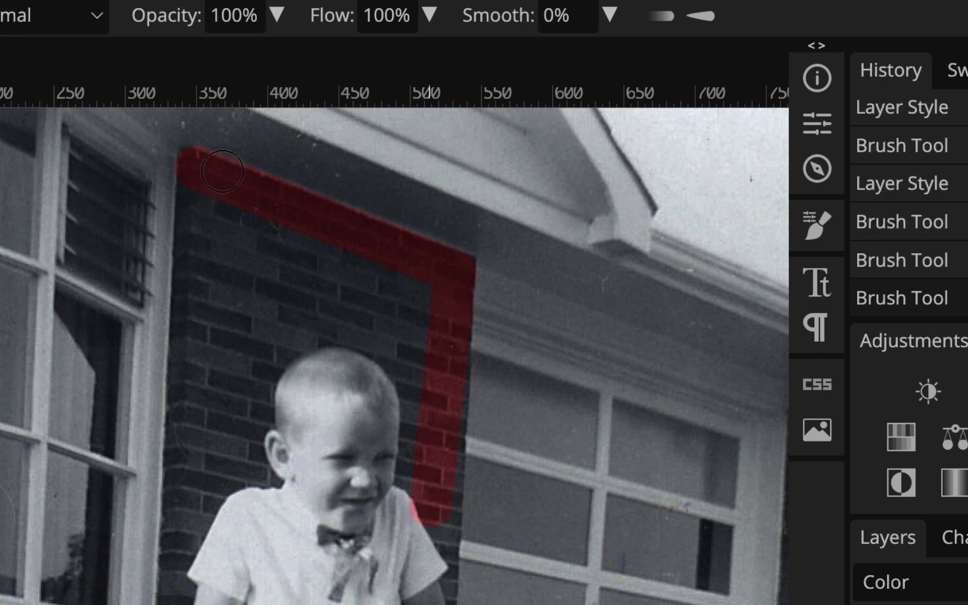
left_click(198, 197)
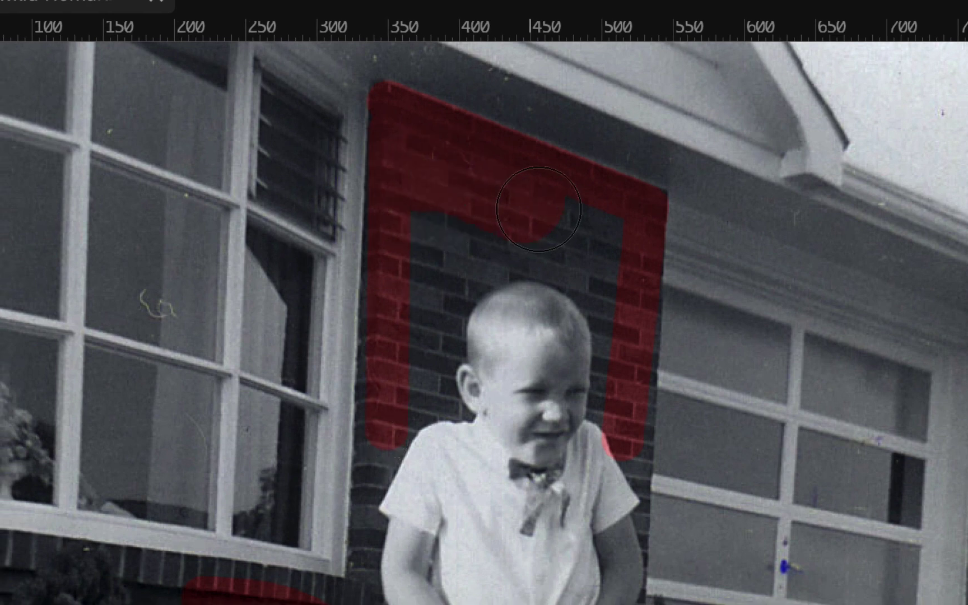
left_click_drag(413, 256, 423, 301)
mouse_move(486, 244)
left_mouse_down()
mouse_move(524, 281)
mouse_move(601, 259)
left_mouse_up()
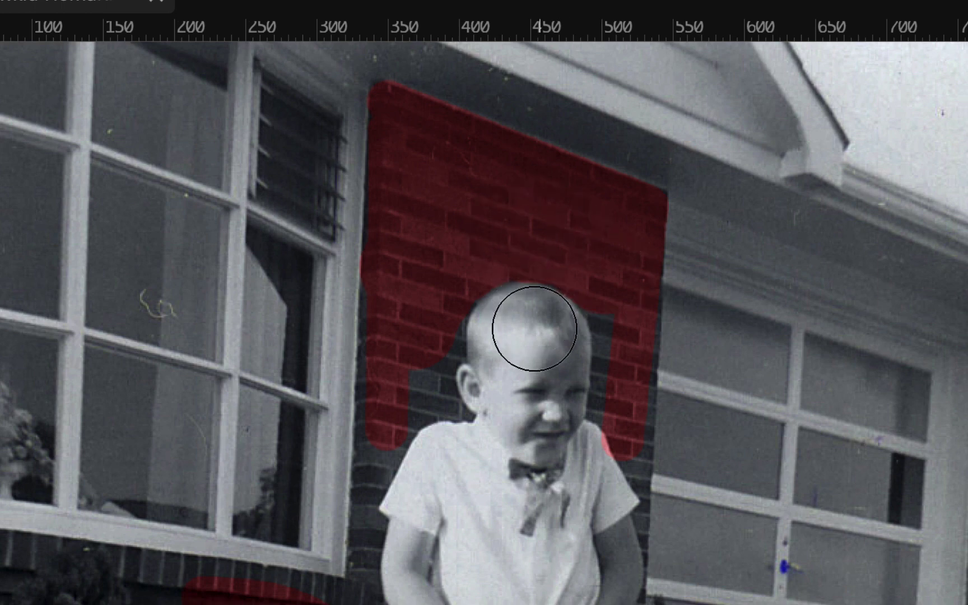
scroll(535, 329, "down", 4)
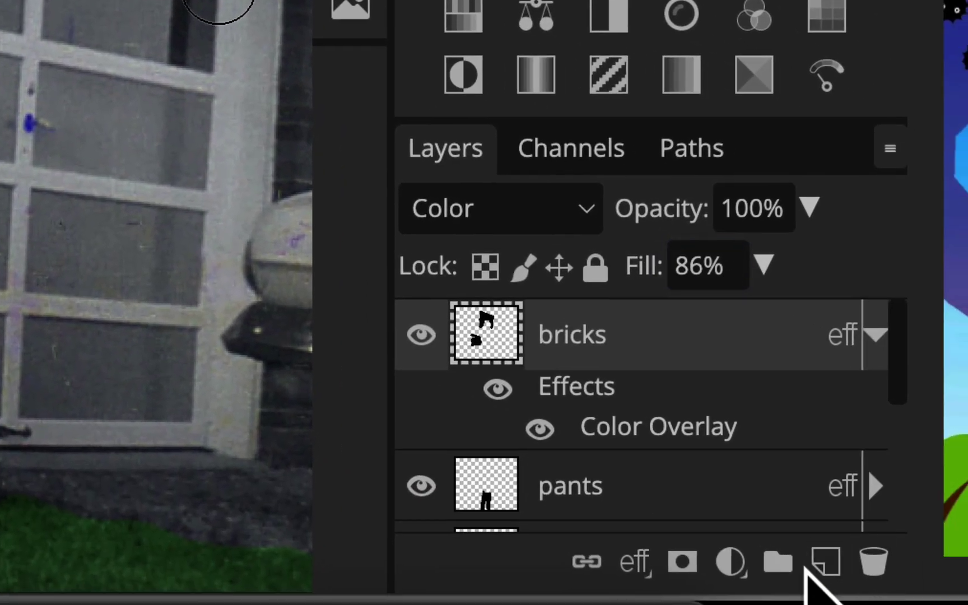
Add a new layer named skin above the bricks layer and set its blend mode to Color
left_click(823, 565)
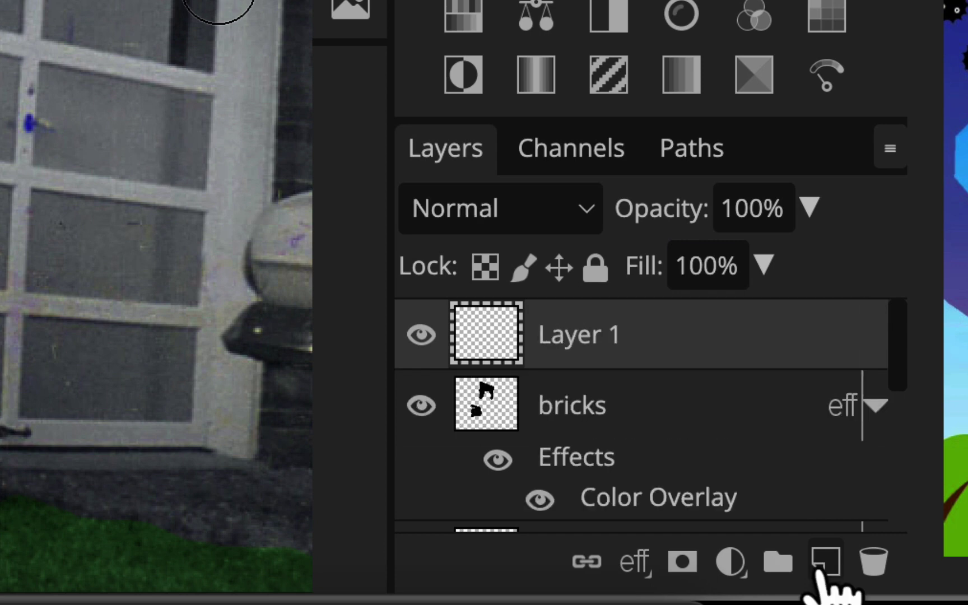
double_click(589, 336)
type("skin")
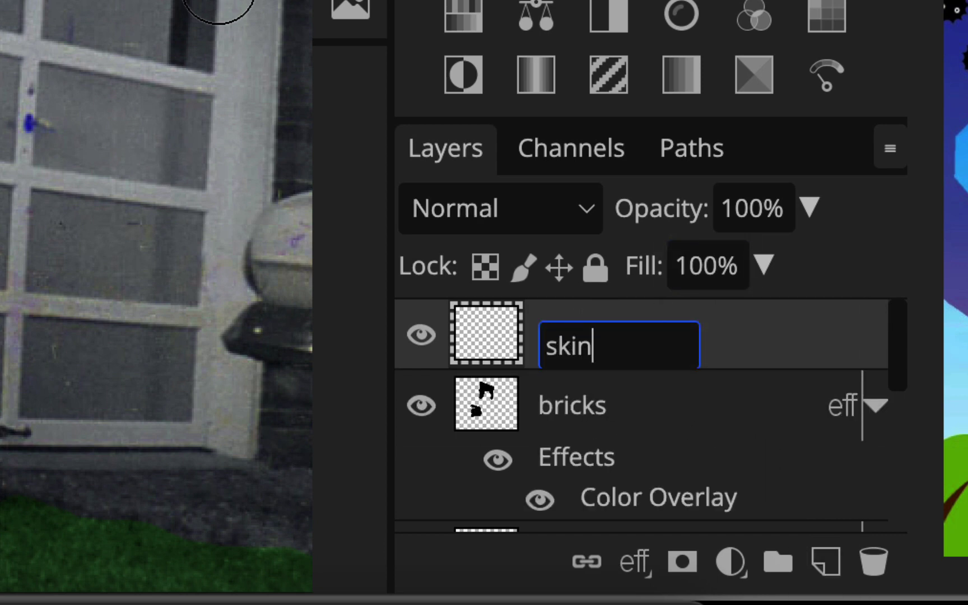
key("Return")
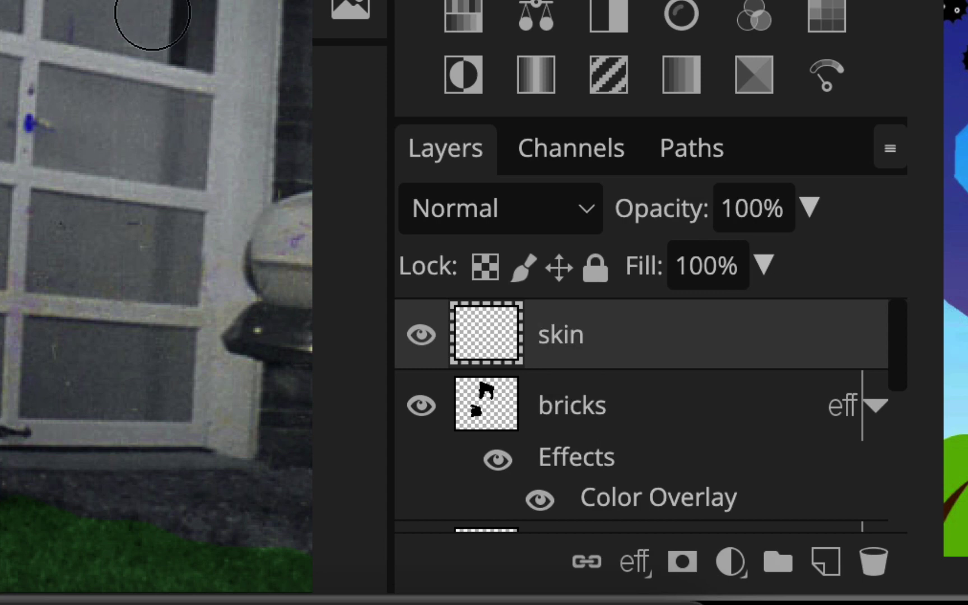
left_click(583, 213)
scroll(583, 224, "down", 10)
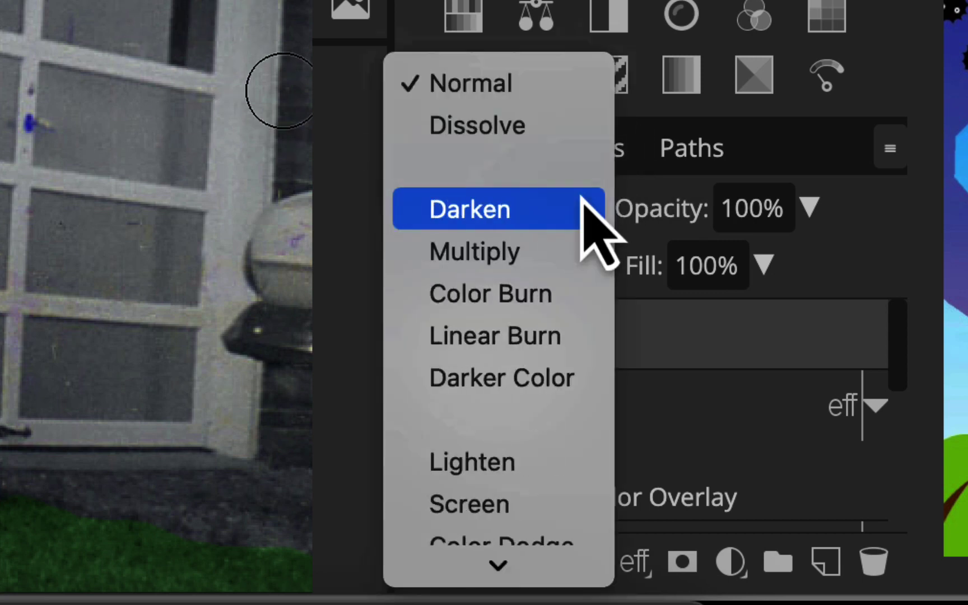
left_click(497, 515)
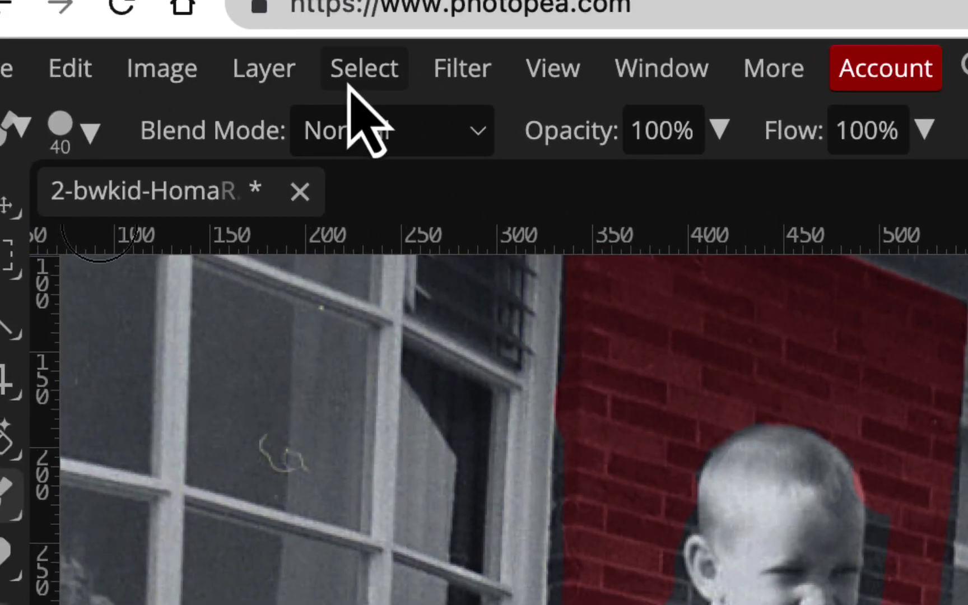
Add a Color Overlay effect to the skin layer with the peach color #fad4b6 at 67% opacity
left_click(291, 84)
mouse_move(496, 374)
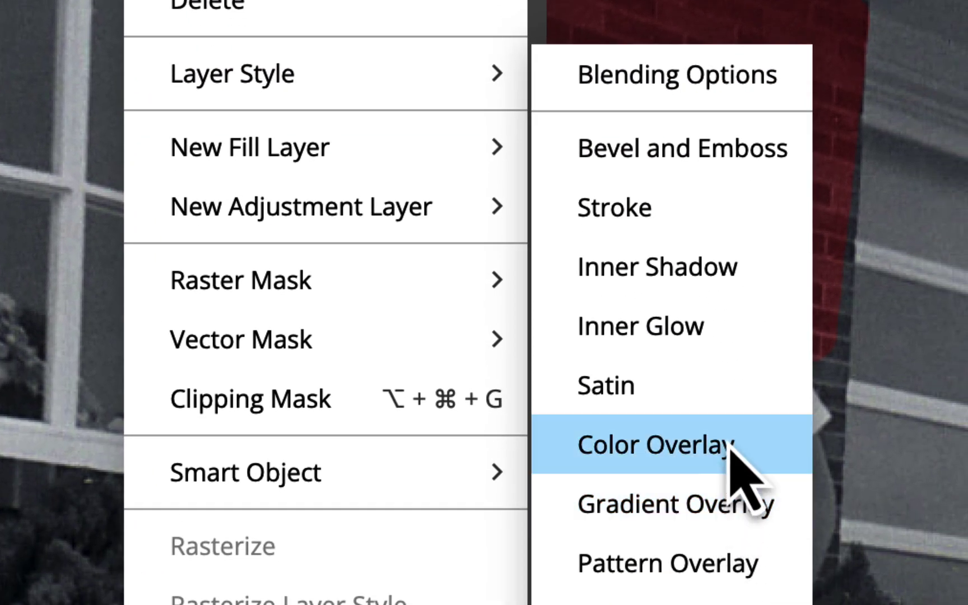
left_click(728, 450)
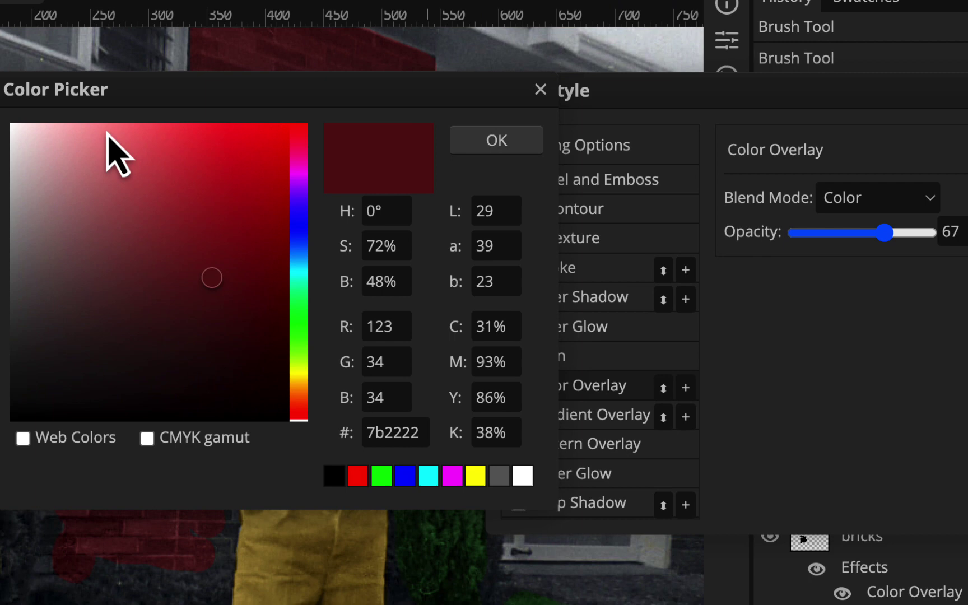
left_click(152, 135)
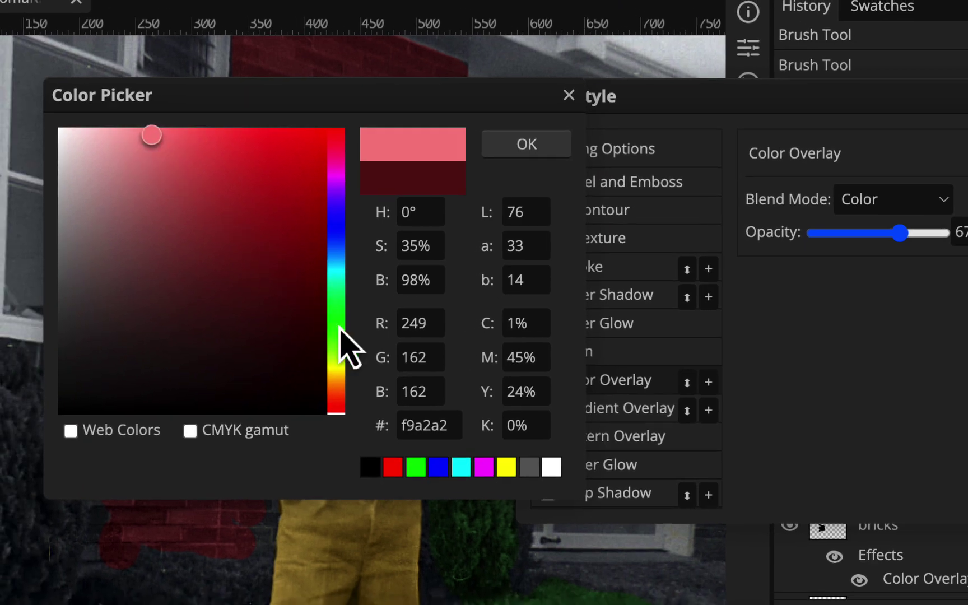
left_click_drag(346, 413, 340, 393)
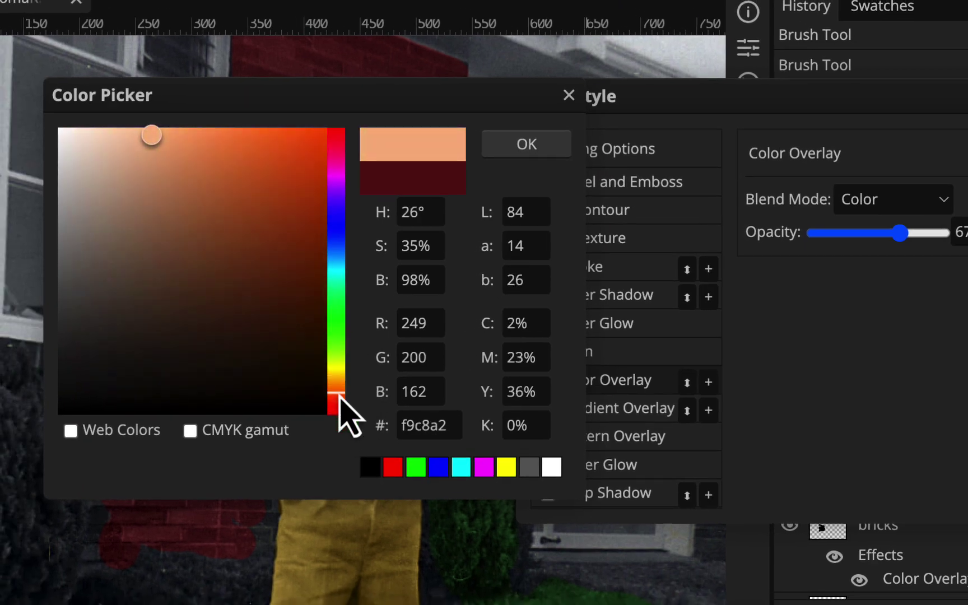
left_click_drag(139, 137, 131, 133)
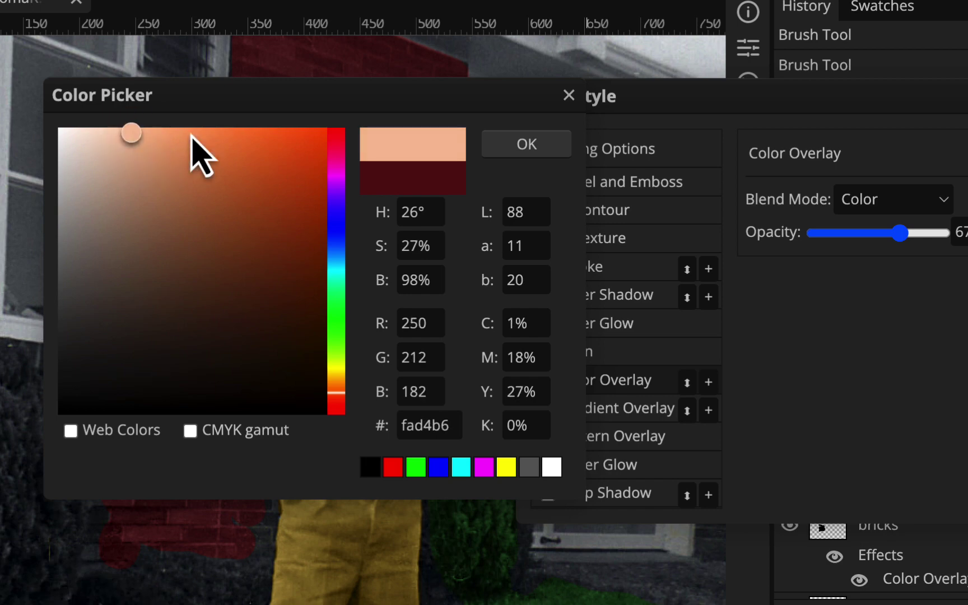
left_click(530, 147)
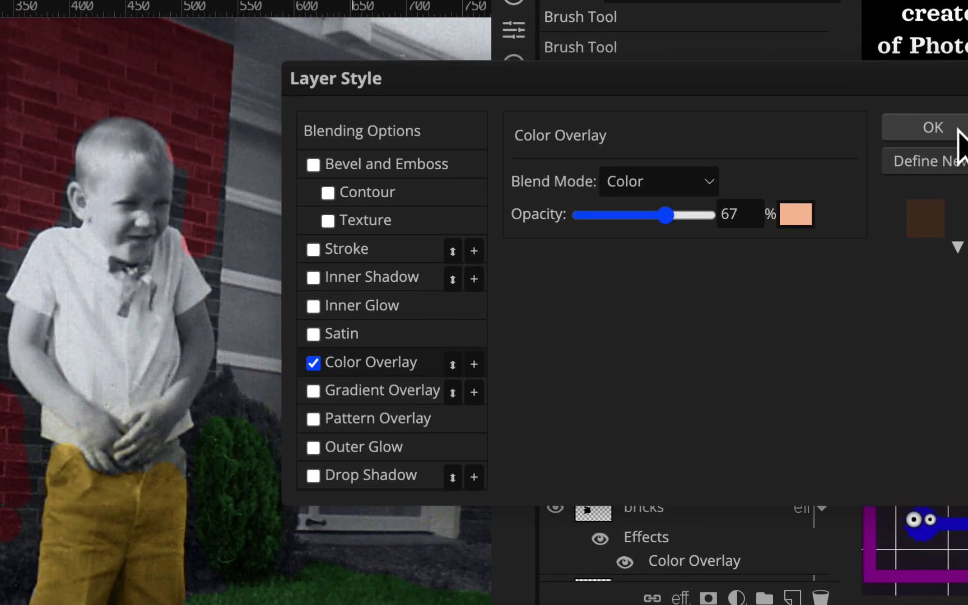
left_click(959, 130)
Brush over the boy's face and, with a smaller brush, over the bare arm nearer the window on the skin layer
mouse_move(131, 211)
left_mouse_down()
mouse_move(112, 156)
mouse_move(102, 225)
mouse_move(137, 203)
mouse_move(104, 212)
mouse_move(104, 201)
mouse_move(141, 183)
left_mouse_up()
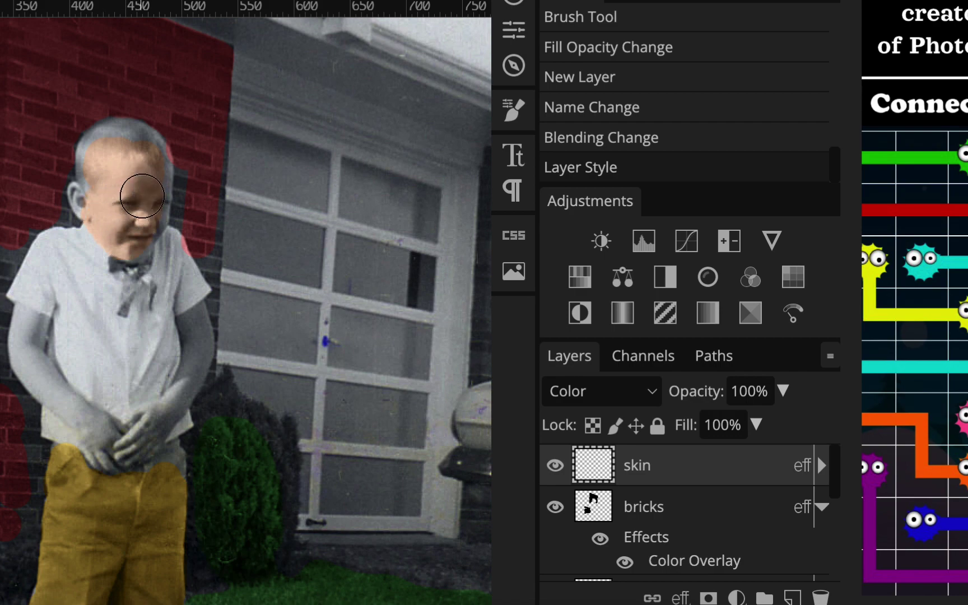
left_click_drag(133, 234, 137, 221)
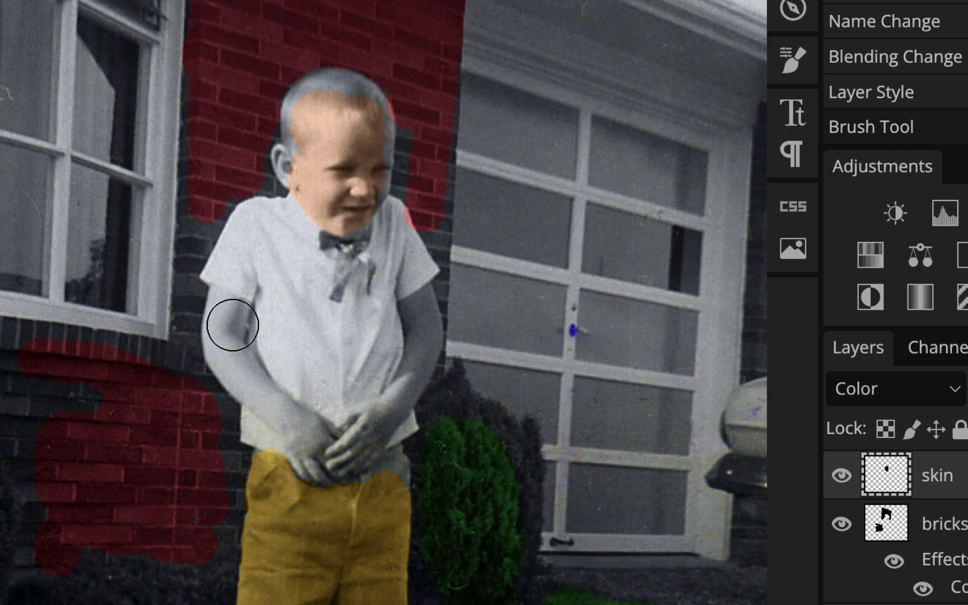
key("bracketleft")
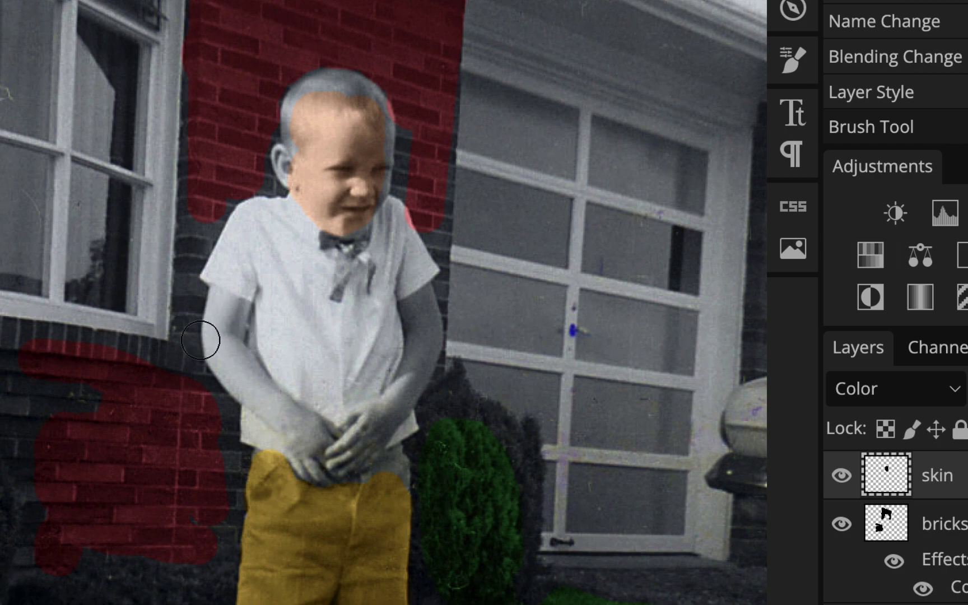
key("ctrl+plus")
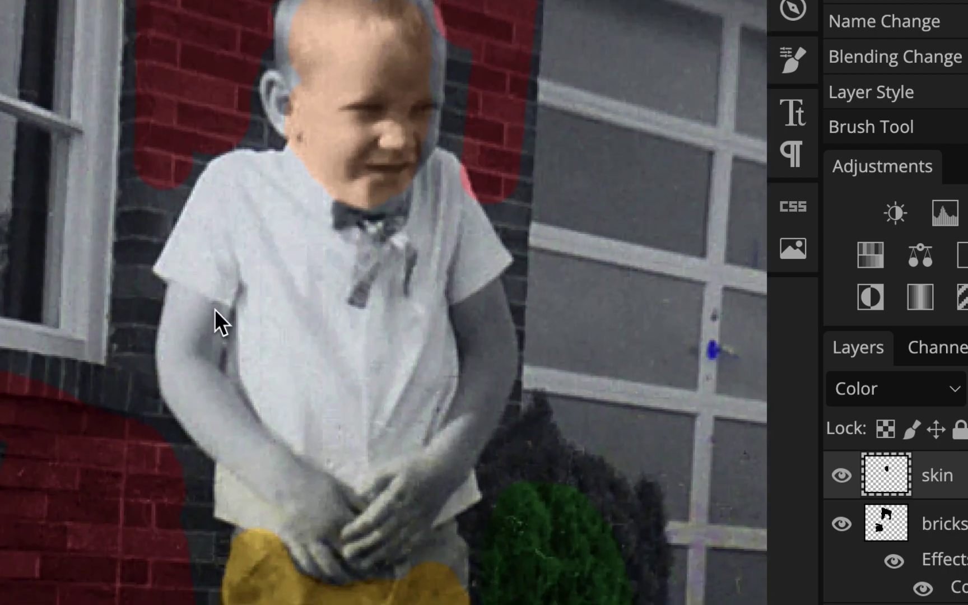
key("bracketleft")
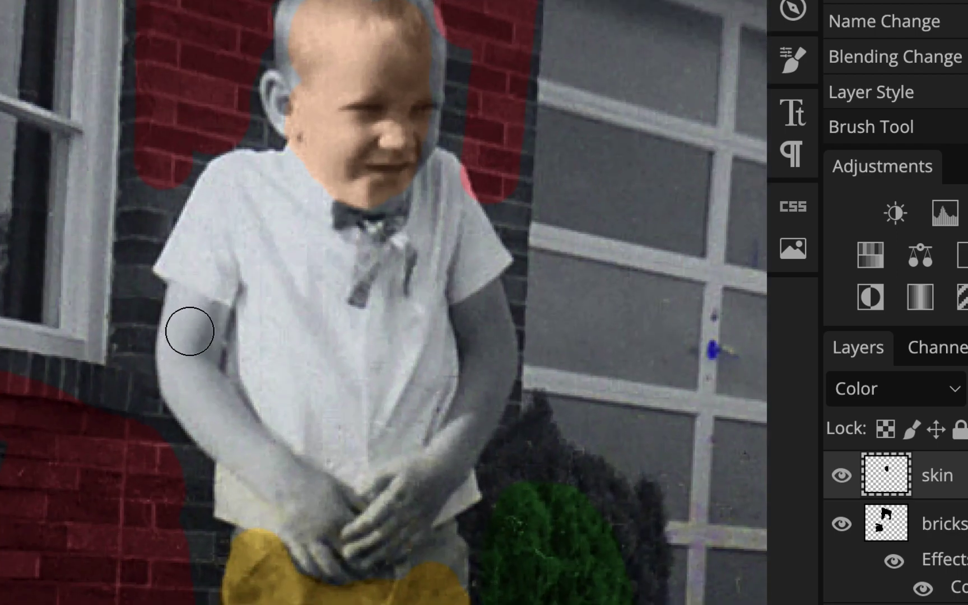
mouse_move(189, 331)
left_mouse_down()
mouse_move(184, 315)
mouse_move(188, 396)
mouse_move(208, 404)
mouse_move(195, 345)
mouse_move(200, 316)
mouse_move(193, 389)
mouse_move(296, 501)
mouse_move(236, 439)
left_mouse_up()
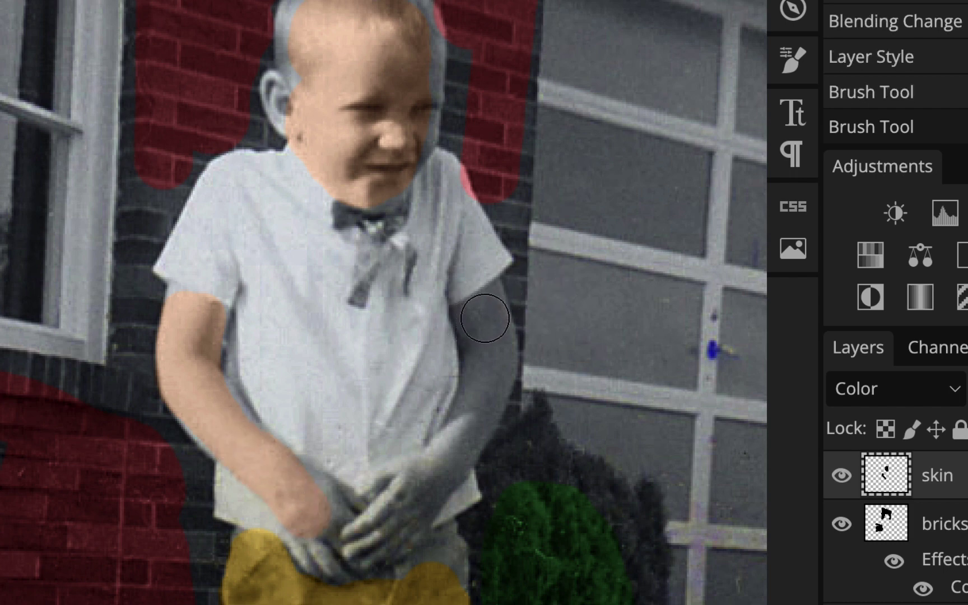
Brush over the boy's arm nearer the garage door, both hands and the ear on the skin layer
mouse_move(485, 333)
left_mouse_down()
mouse_move(472, 433)
mouse_move(437, 485)
mouse_move(417, 487)
mouse_move(459, 441)
mouse_move(421, 465)
left_mouse_up()
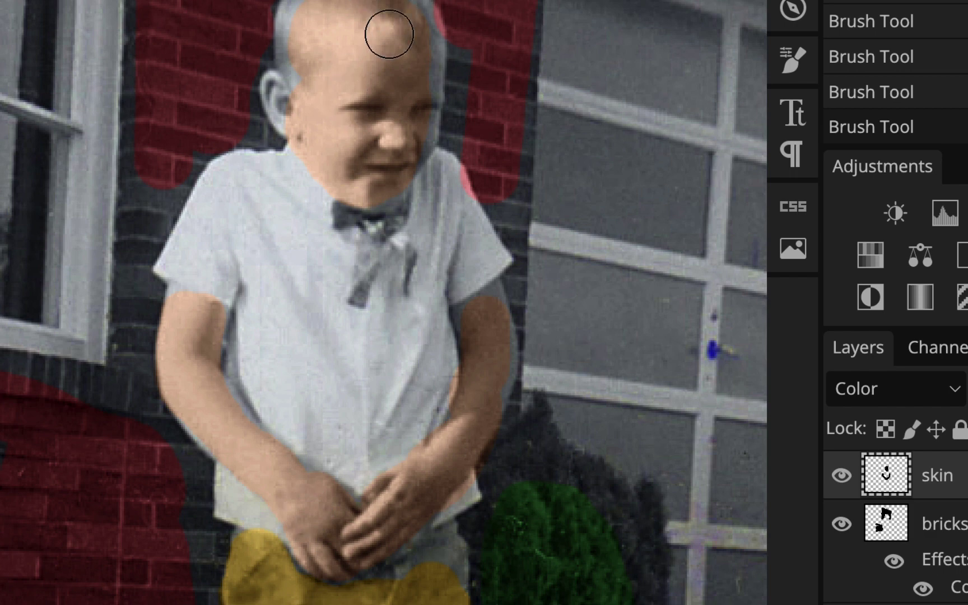
mouse_move(389, 34)
left_mouse_down()
mouse_move(316, 25)
mouse_move(307, 67)
left_mouse_up()
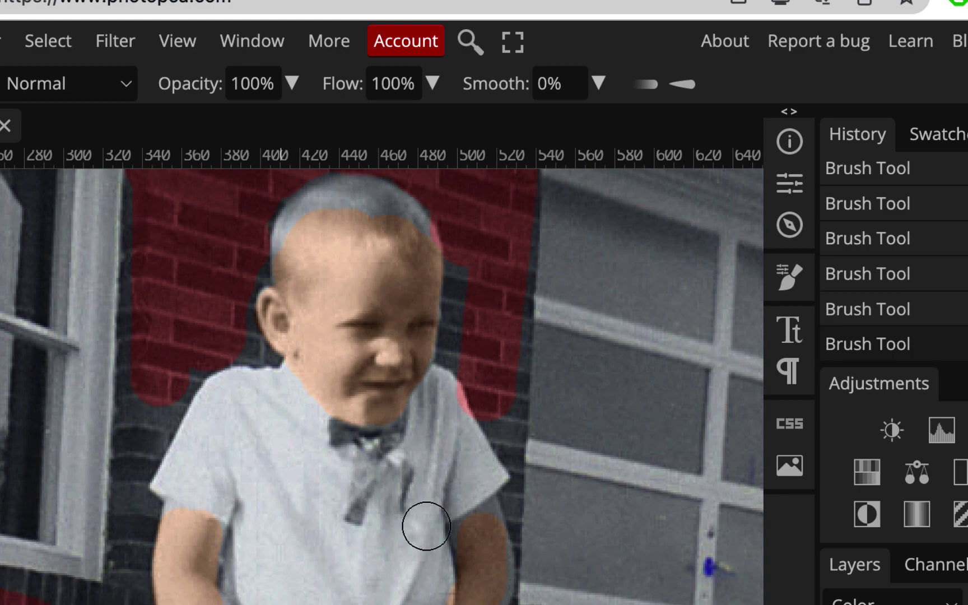
Examine the painted areas across the photo and review the stack of color layers
scroll(489, 357, "right", 1)
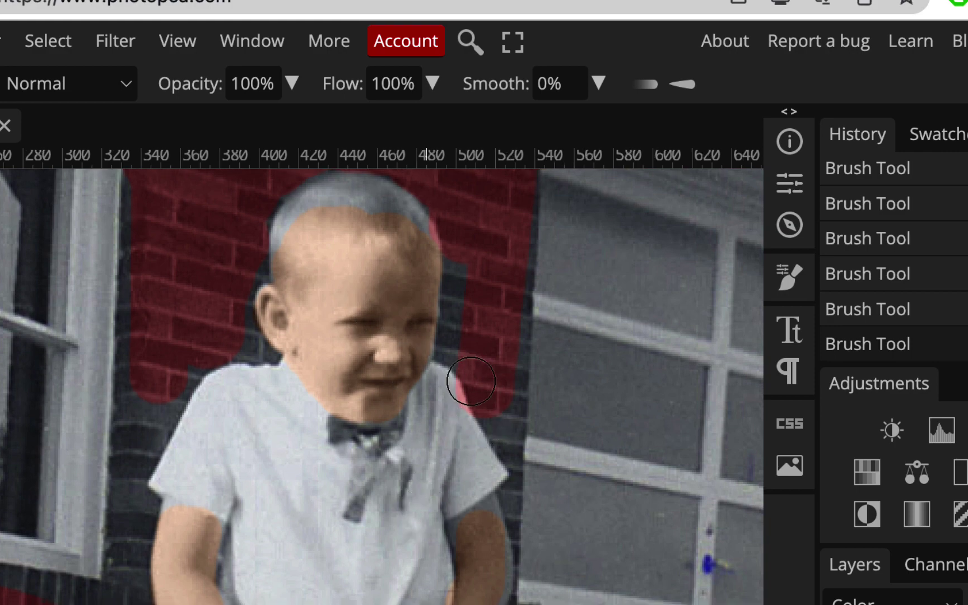
scroll(500, 479, "down", 10)
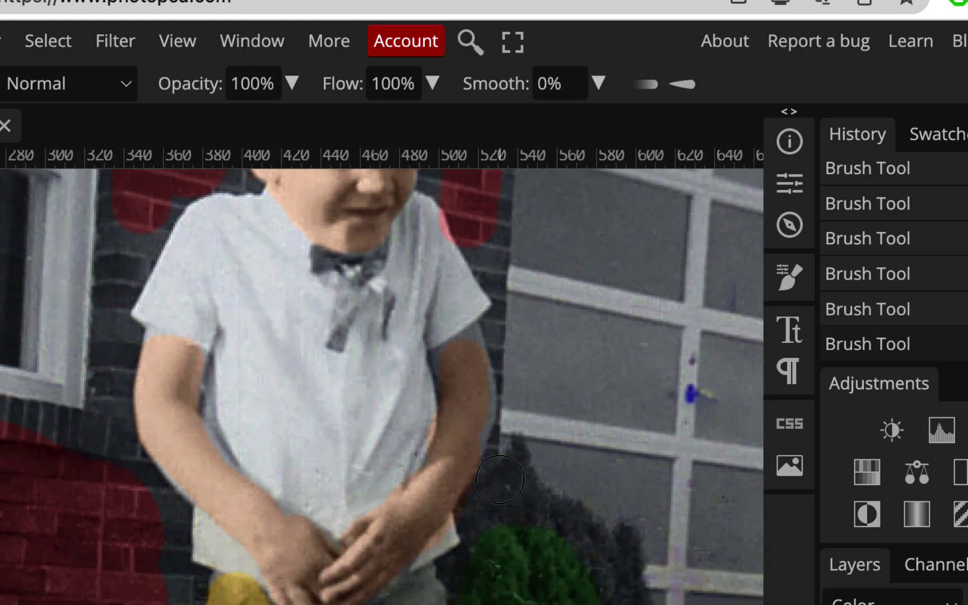
scroll(500, 479, "up", 5)
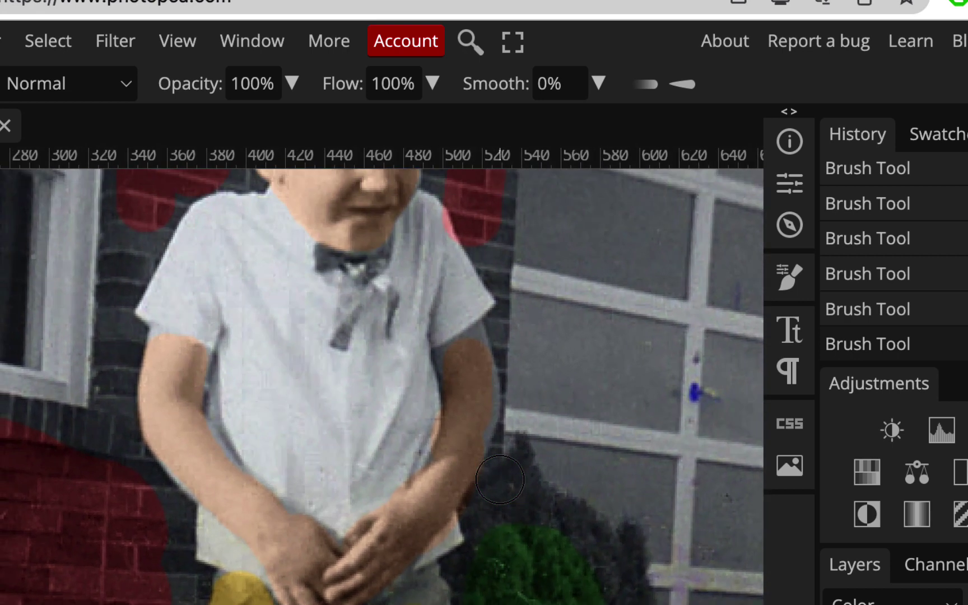
scroll(616, 409, "right", 10)
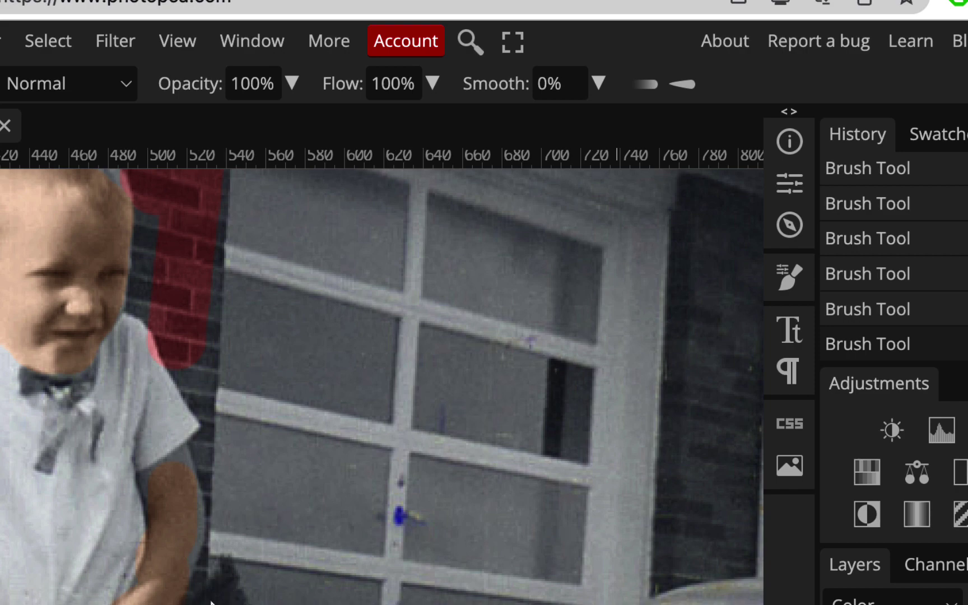
scroll(211, 603, "down", 5)
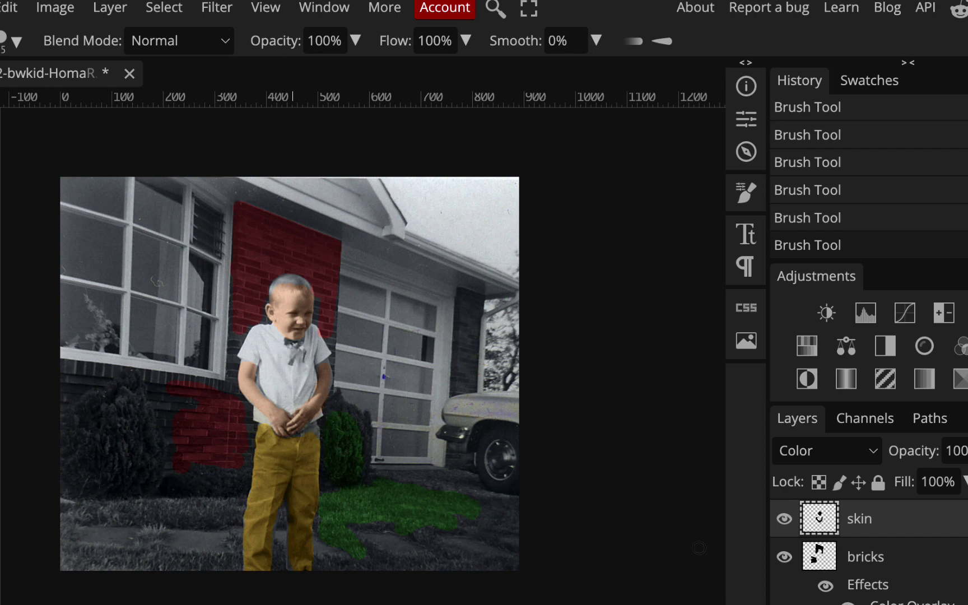
scroll(868, 552, "down", 5)
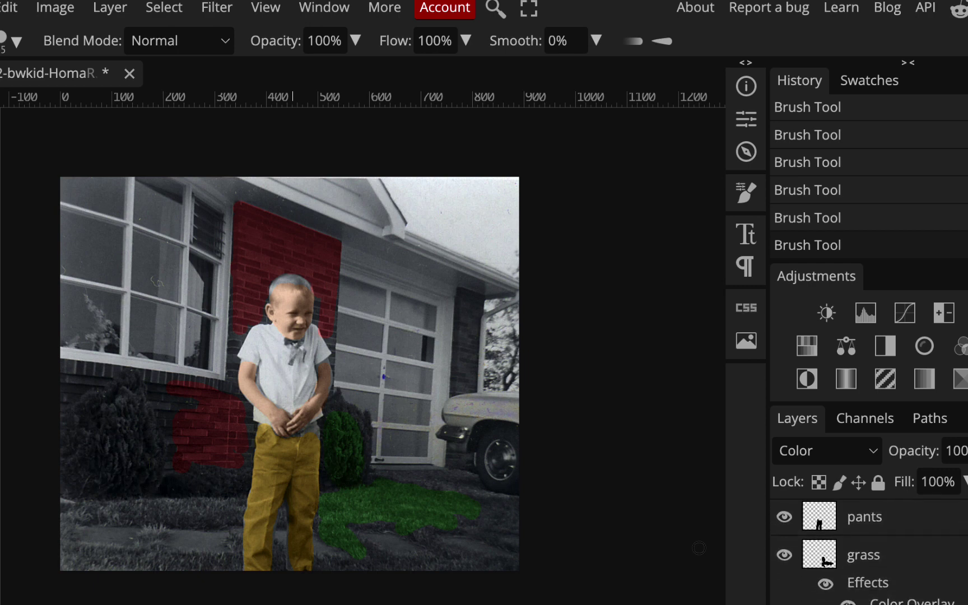
scroll(858, 532, "up", 5)
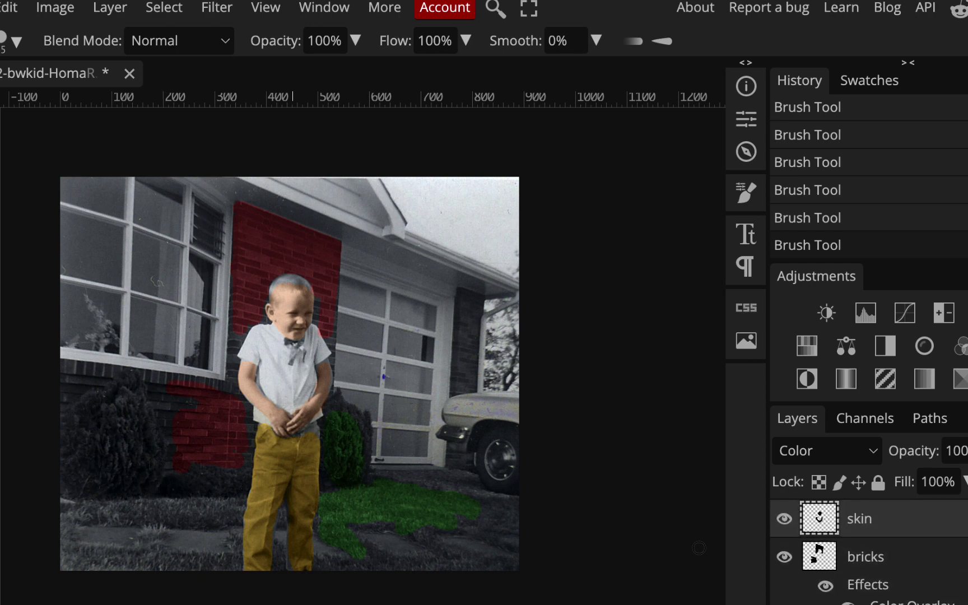
scroll(860, 525, "down", 3)
scroll(860, 525, "up", 3)
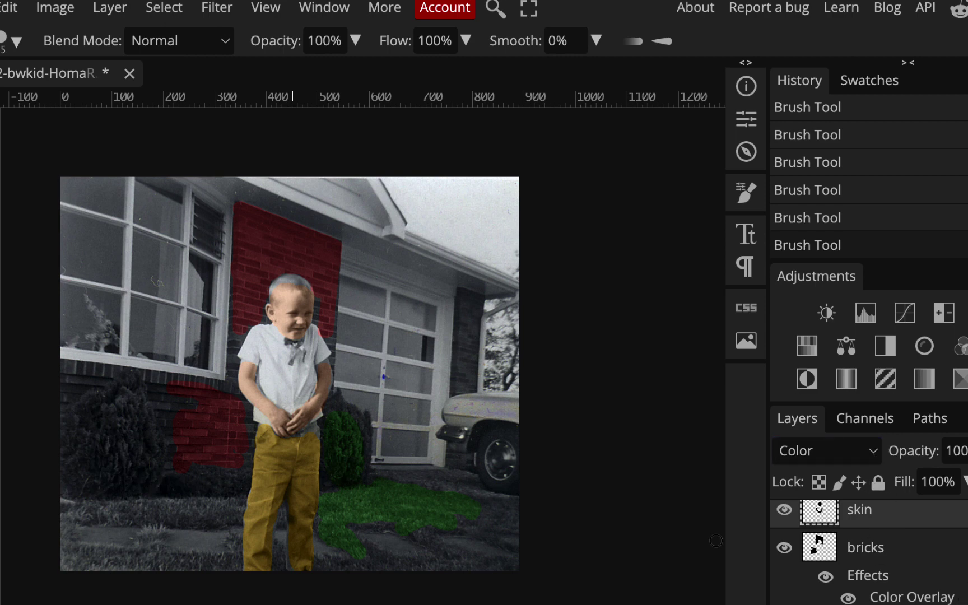
Reopen the bricks layer's Color Overlay settings and apply them with the blend mode Color
left_click(941, 600)
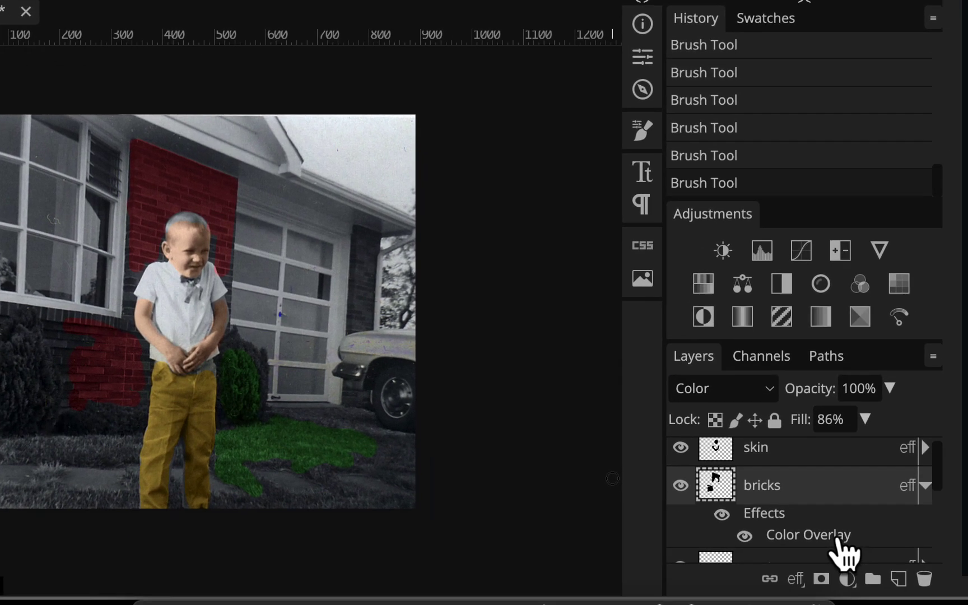
double_click(839, 538)
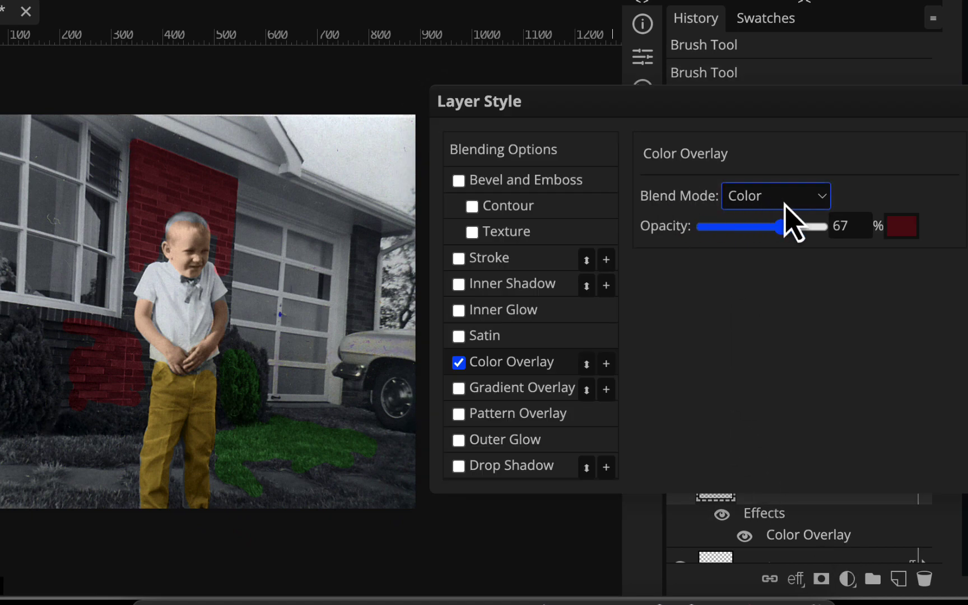
left_click(823, 197)
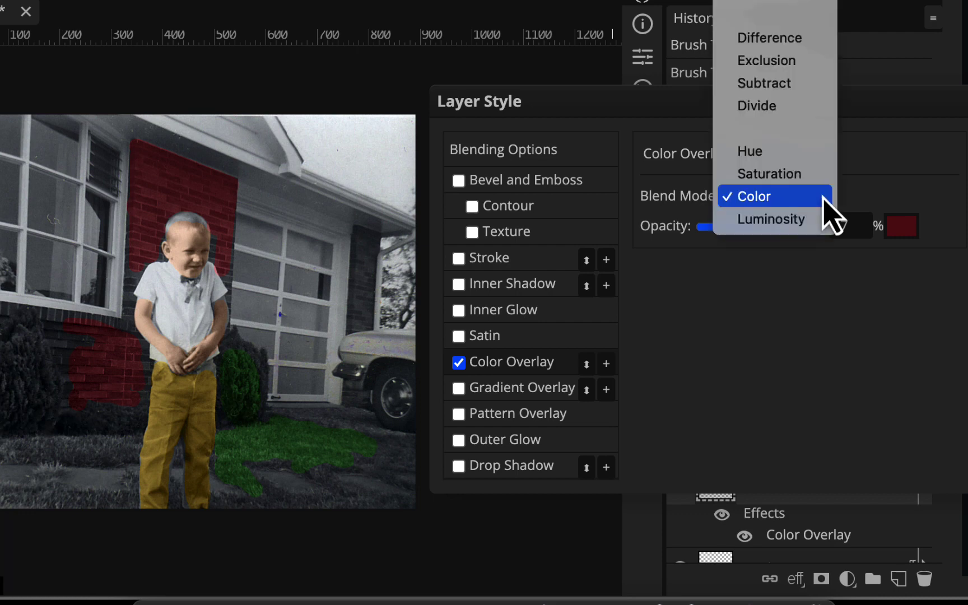
left_click(824, 198)
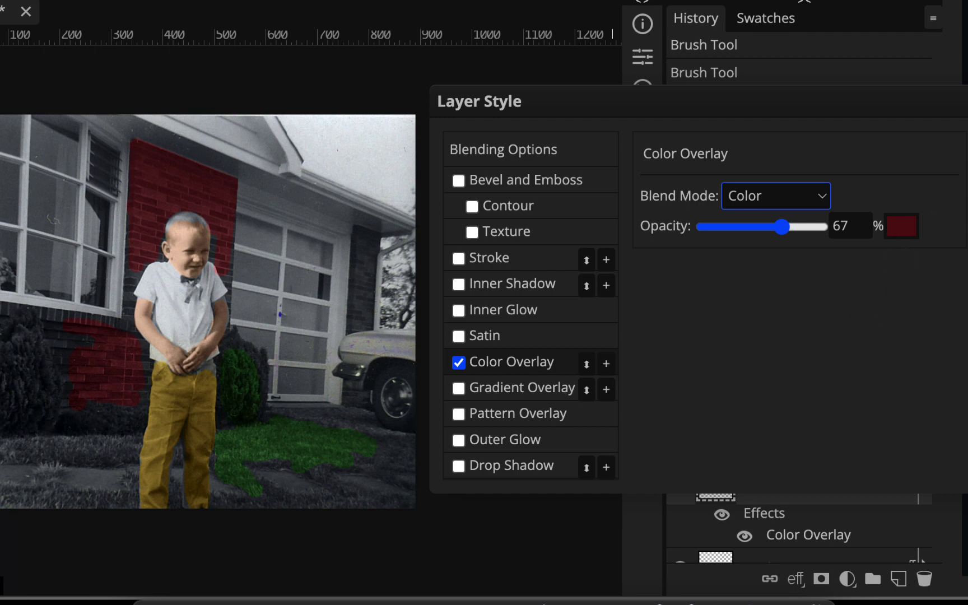
key("Return")
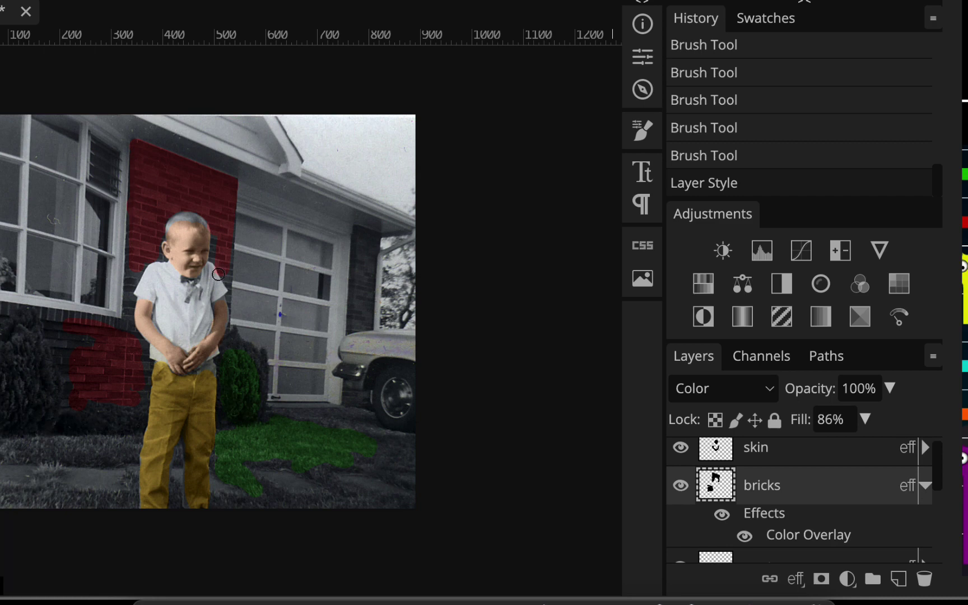
Save the document and publish it as a shareable PSD on Photopea.com
scroll(769, 471, "up", 1)
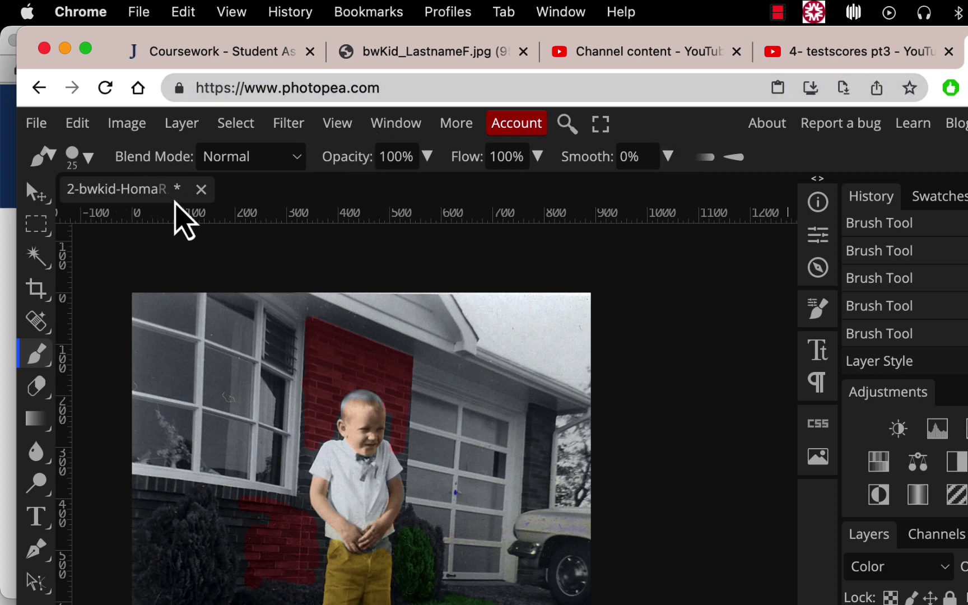
key("super+s")
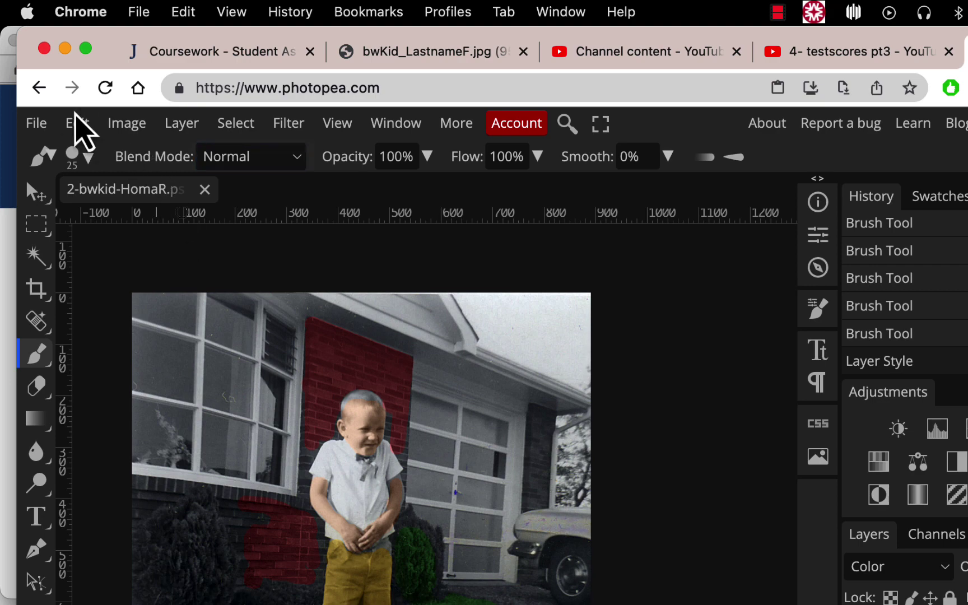
left_click(37, 124)
mouse_move(68, 247)
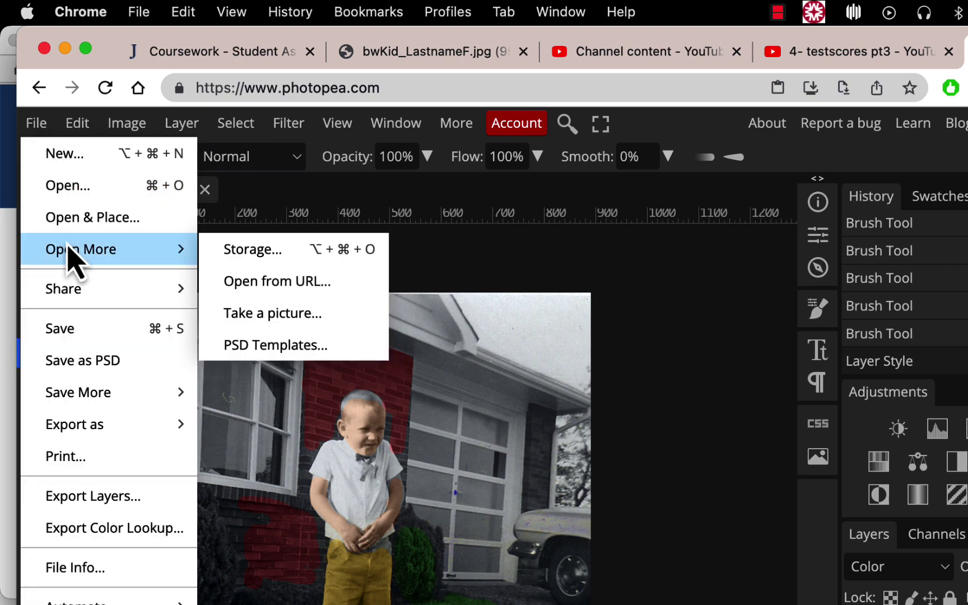
mouse_move(66, 296)
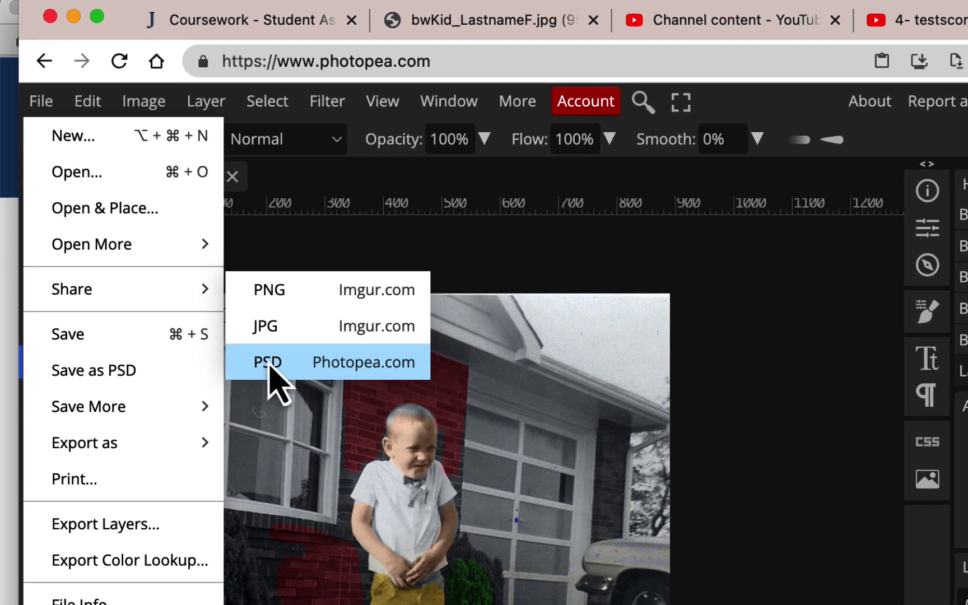
left_click(356, 371)
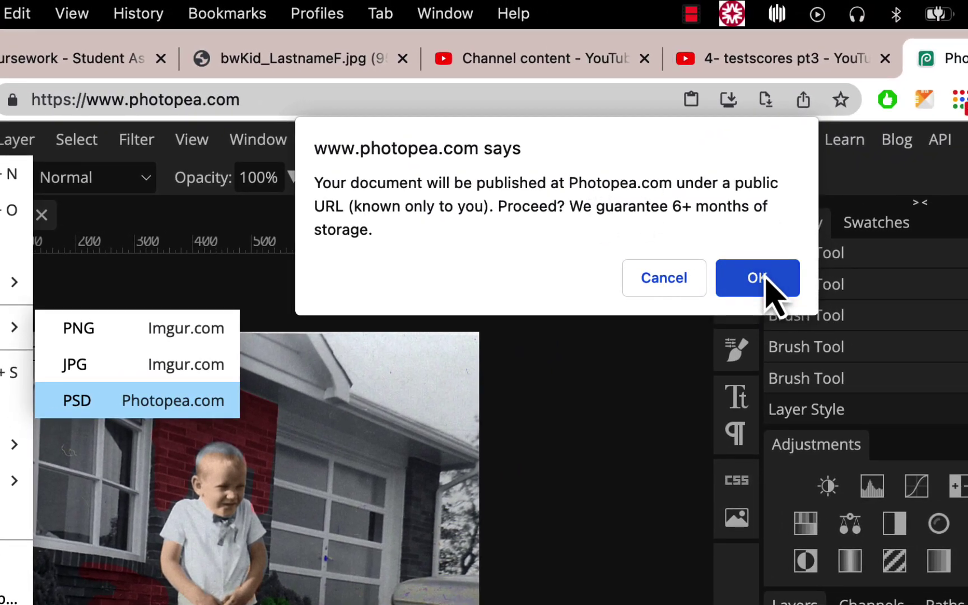
left_click(765, 279)
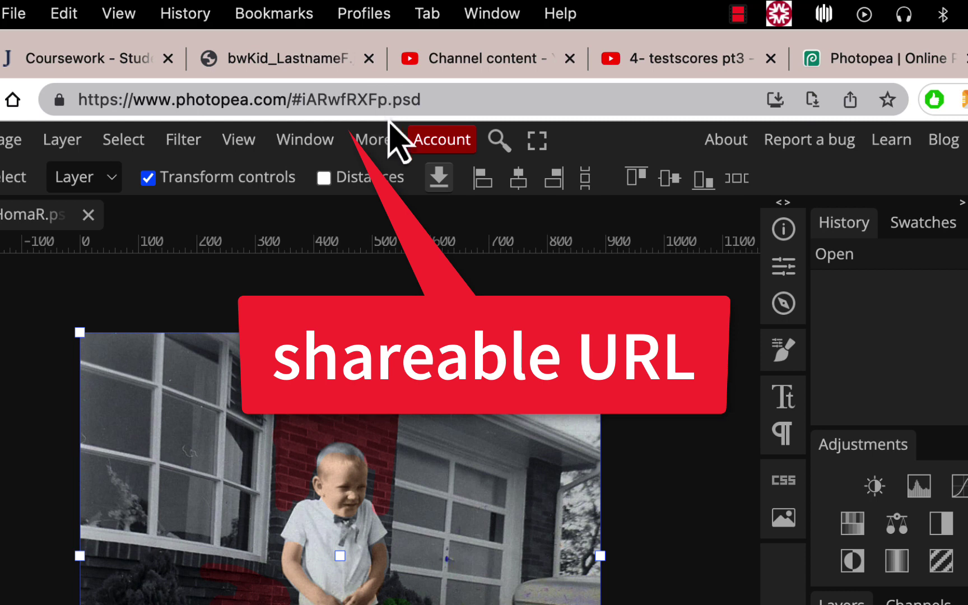
Copy the published document's URL and start a new comment on the Coursework assignment page
left_click(448, 100)
key("ctrl+c")
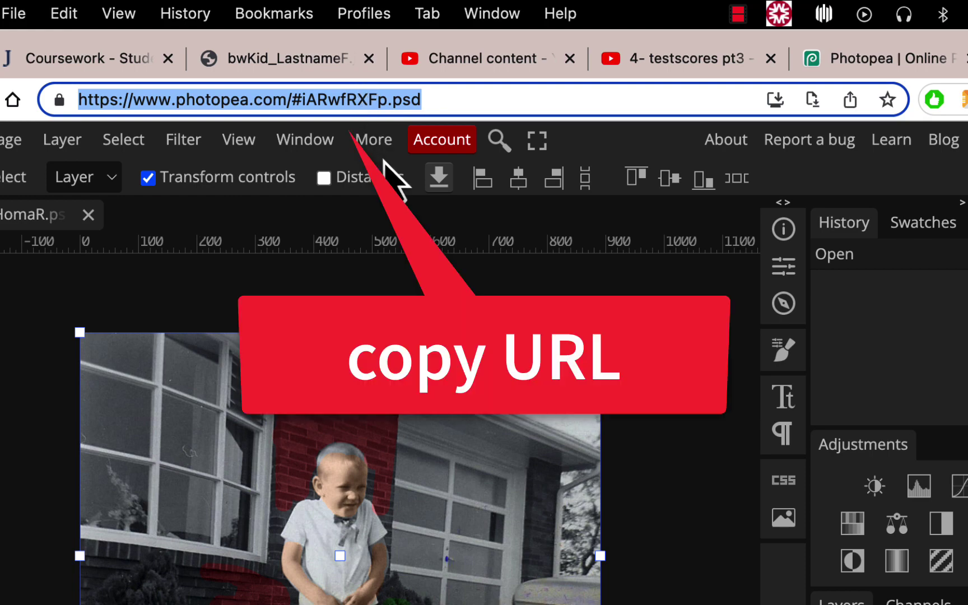
left_click(118, 58)
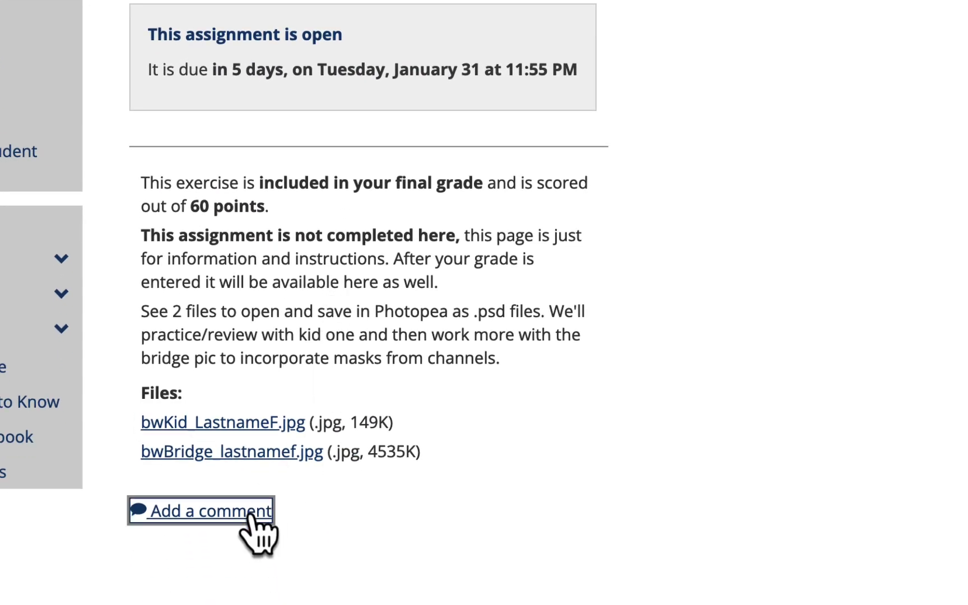
left_click(254, 511)
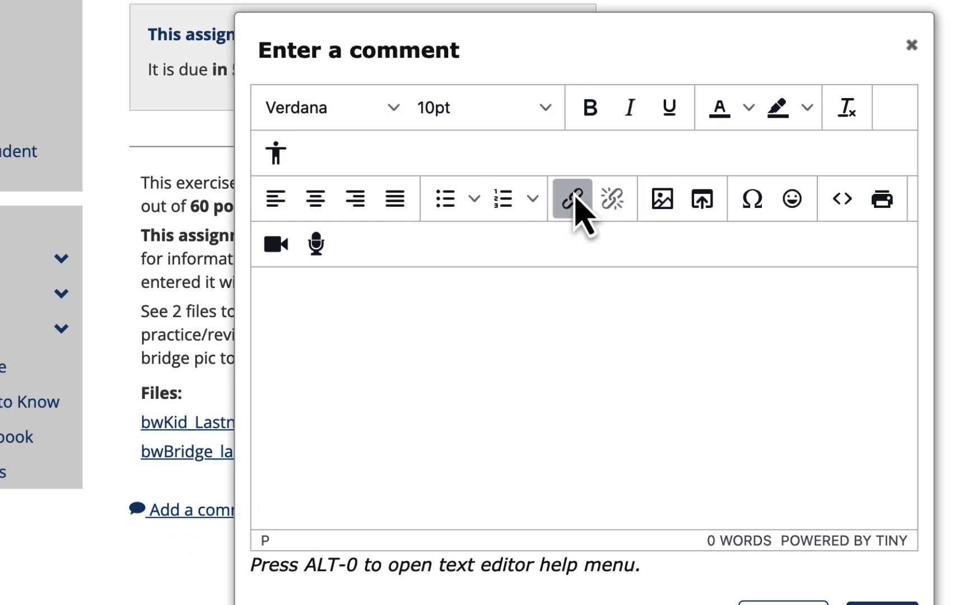
Insert the copied Photopea URL as a link opening in a new window and save the comment
left_click(573, 199)
key("ctrl+v")
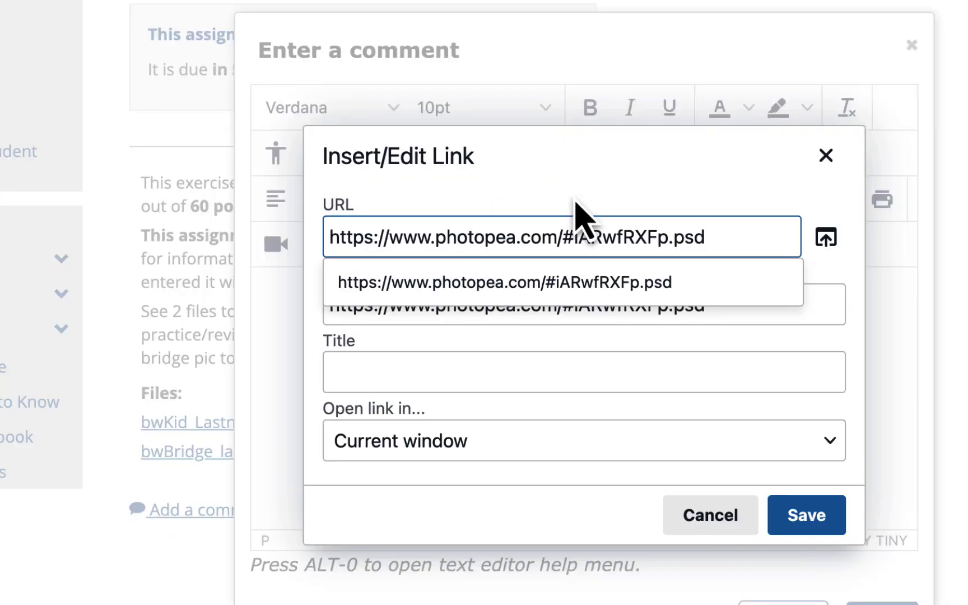
left_click(537, 459)
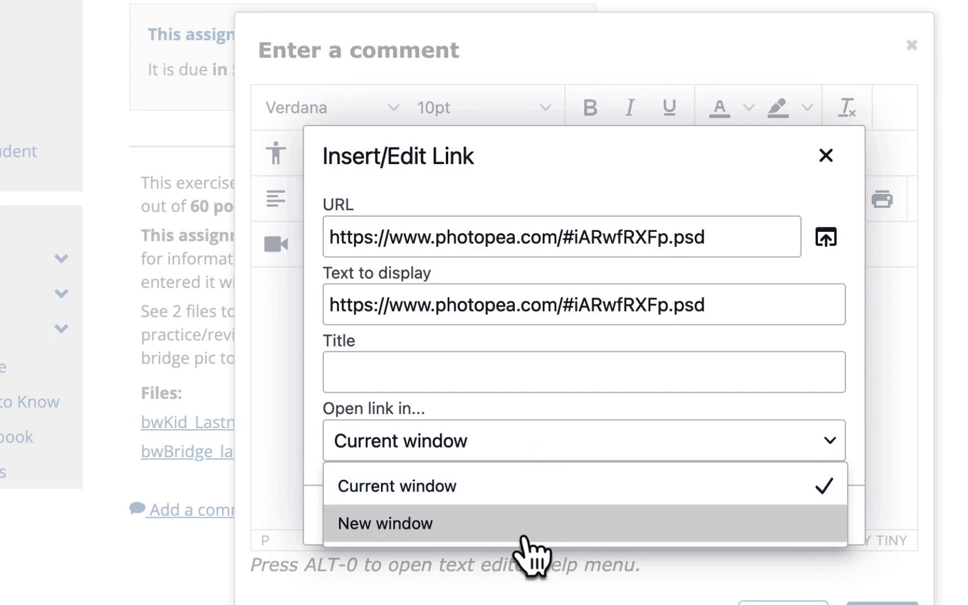
left_click(470, 531)
left_click(806, 527)
scroll(827, 536, "down", 3)
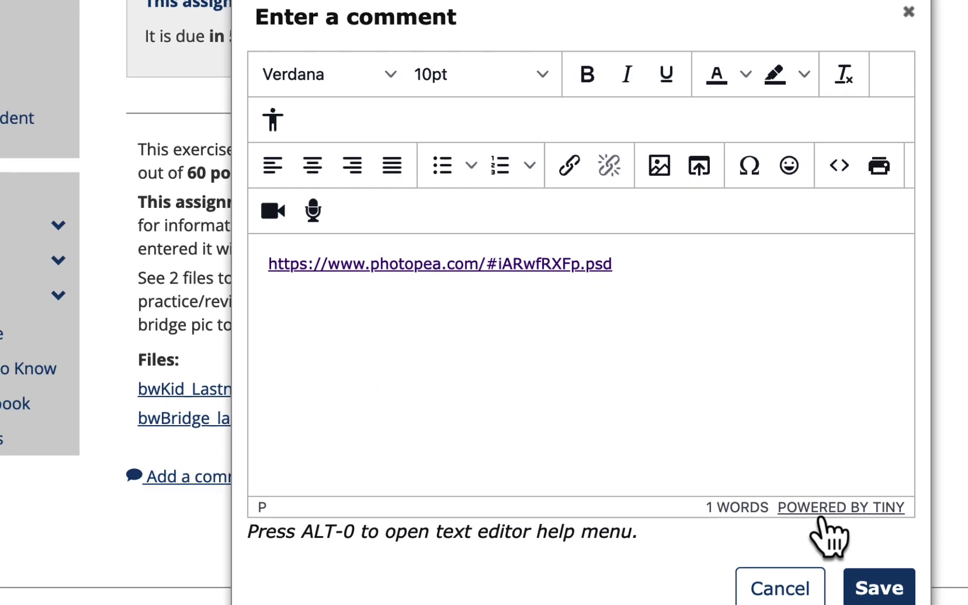
left_click(874, 544)
scroll(800, 367, "down", 10)
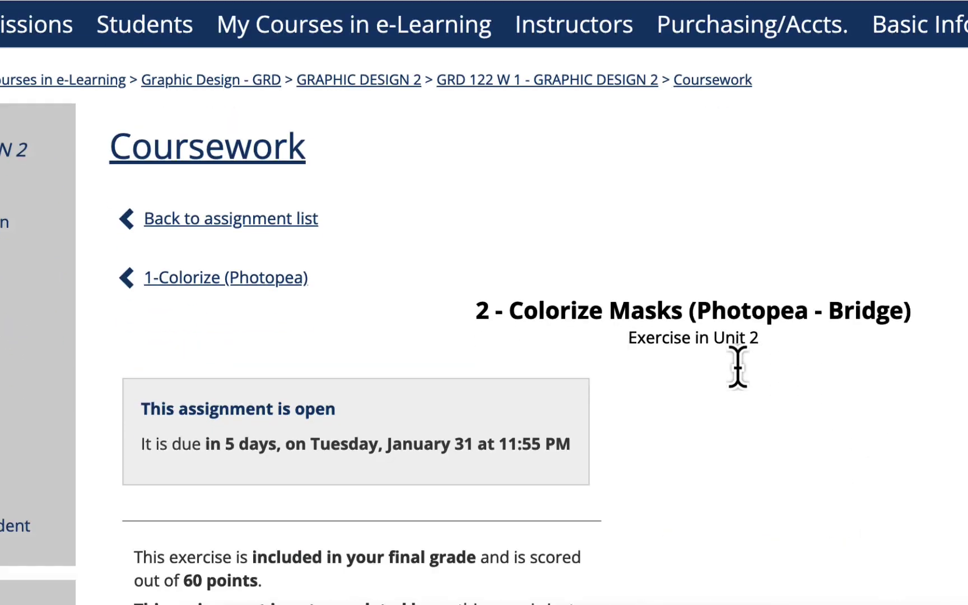
scroll(728, 393, "down", 2)
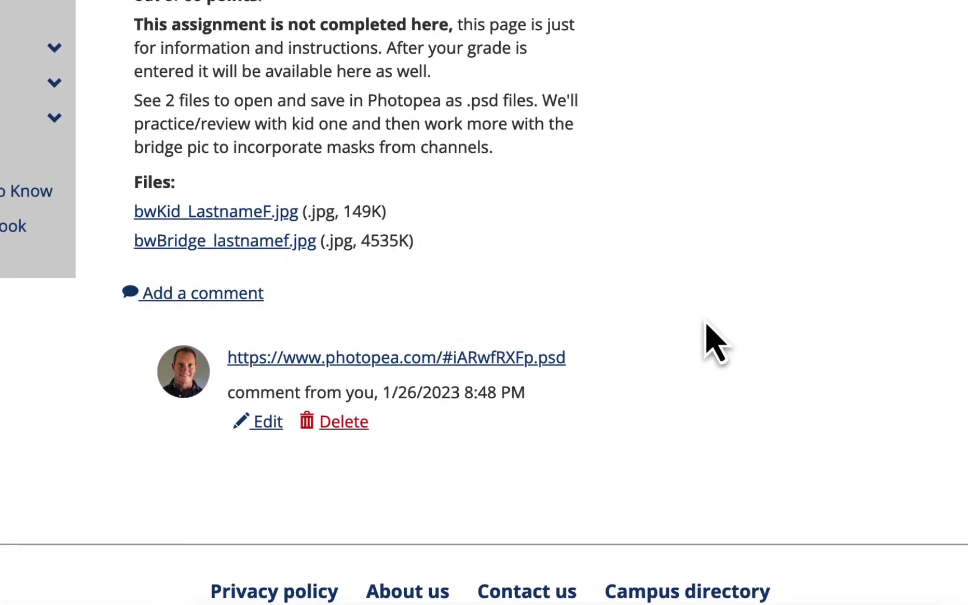
scroll(710, 342, "up", 5)
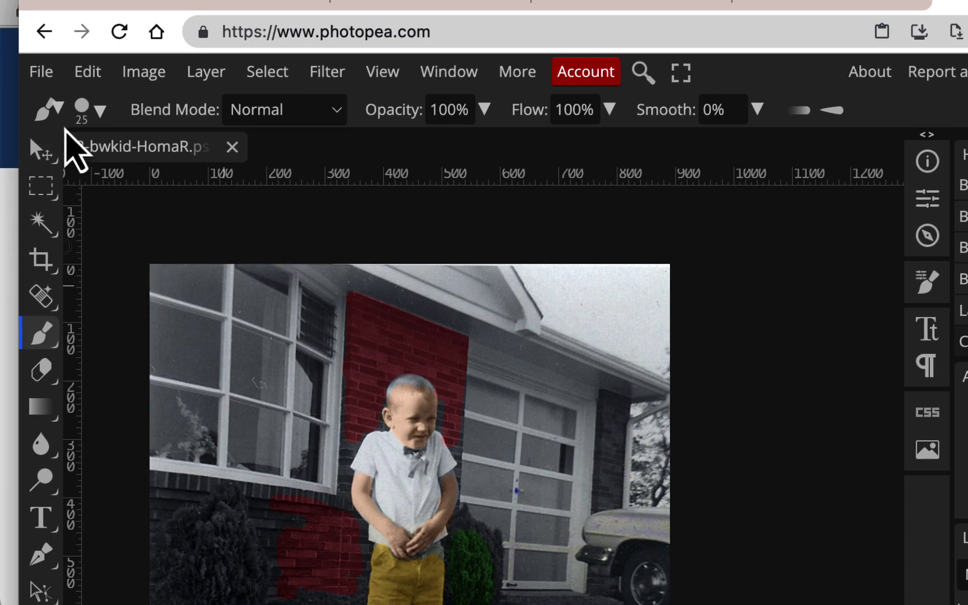
Export the colorized kid photo as a JPG 400 px wide and dismiss the ad blocker notice
left_click(50, 76)
mouse_move(116, 415)
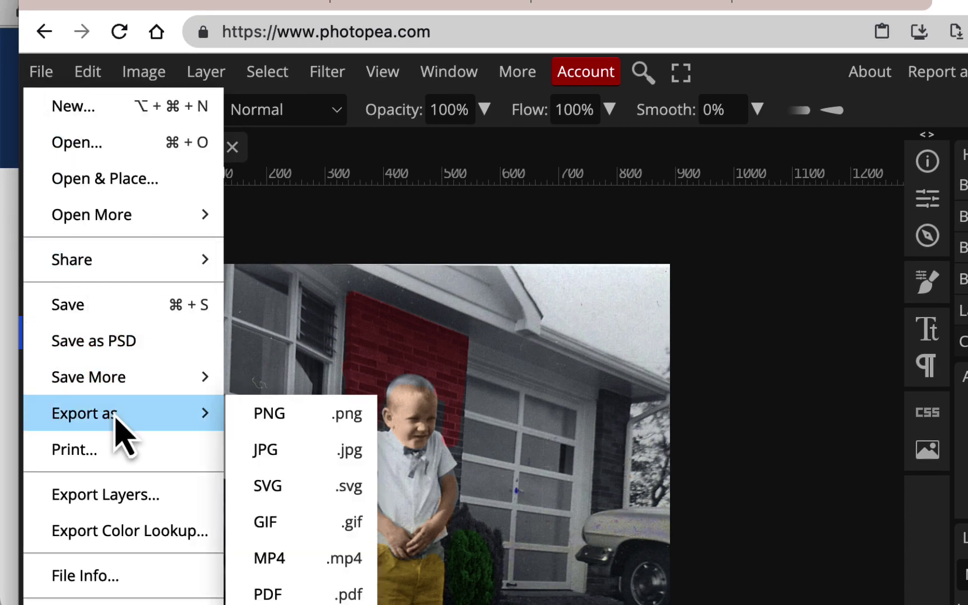
left_click(330, 451)
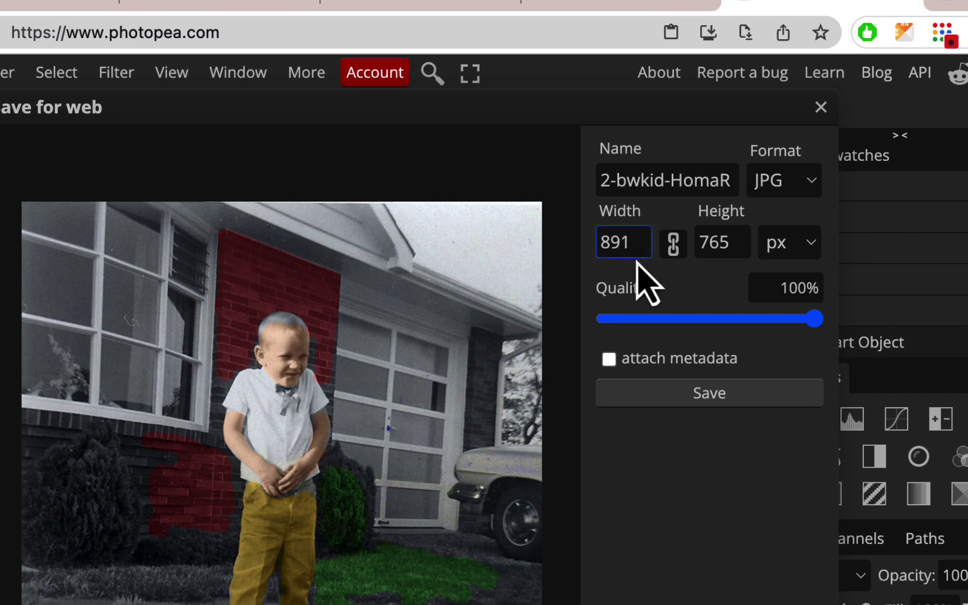
left_click_drag(638, 242, 594, 244)
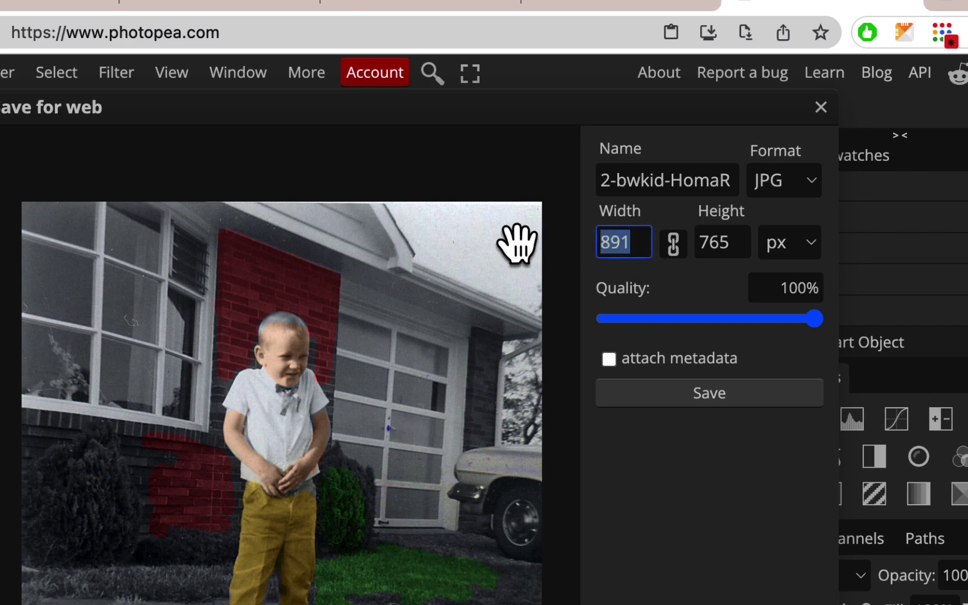
type("400")
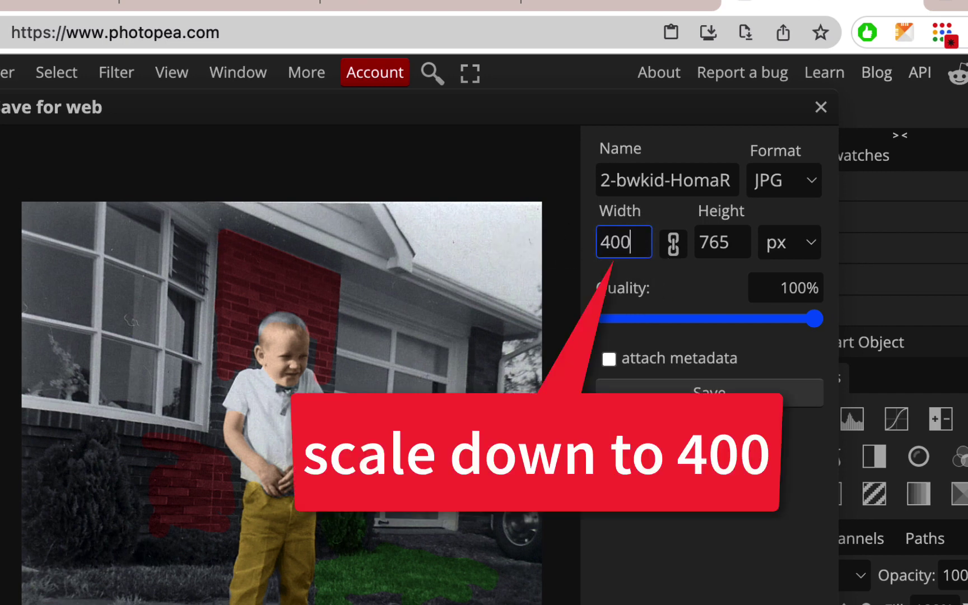
left_click(706, 281)
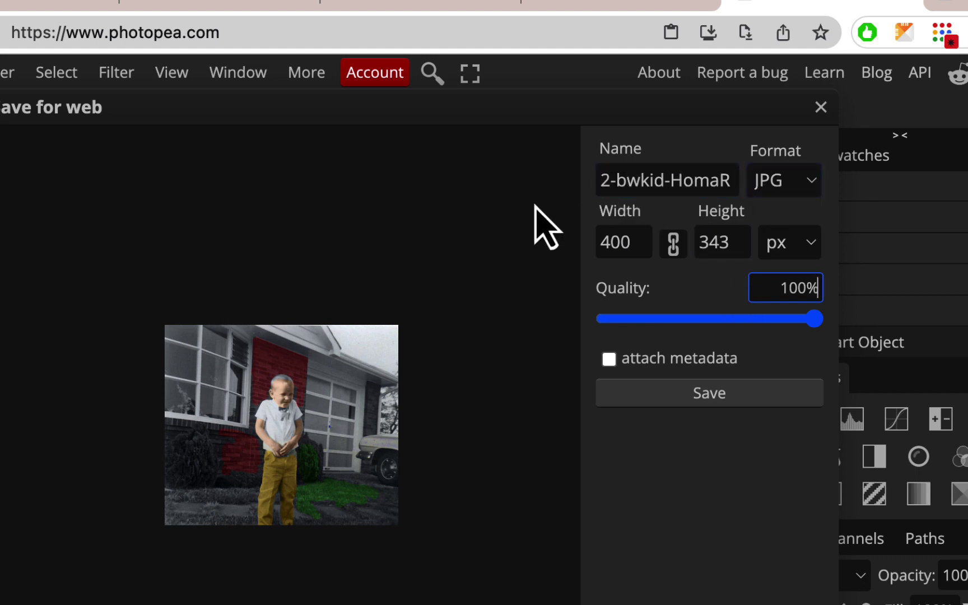
left_click(748, 395)
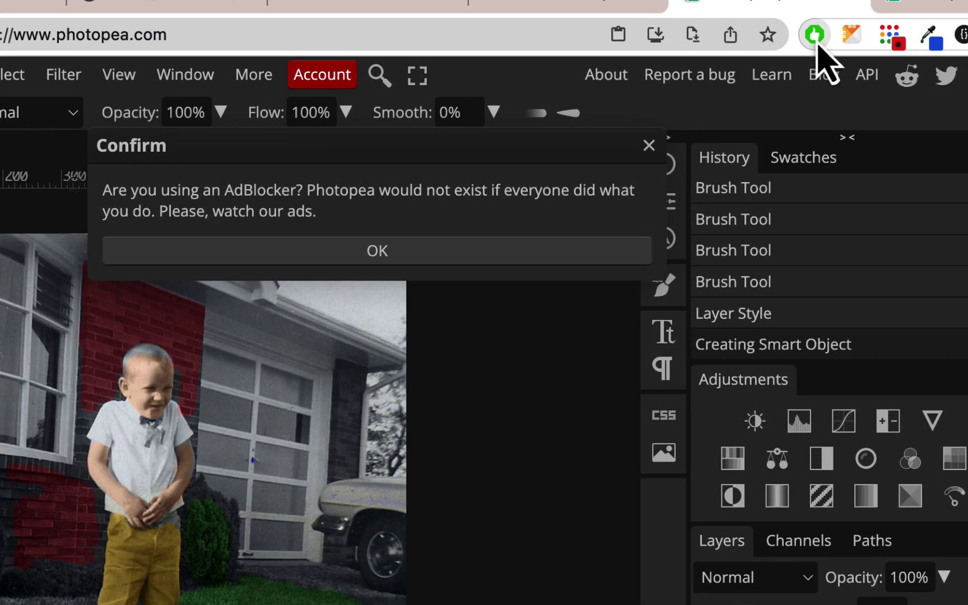
left_click(377, 253)
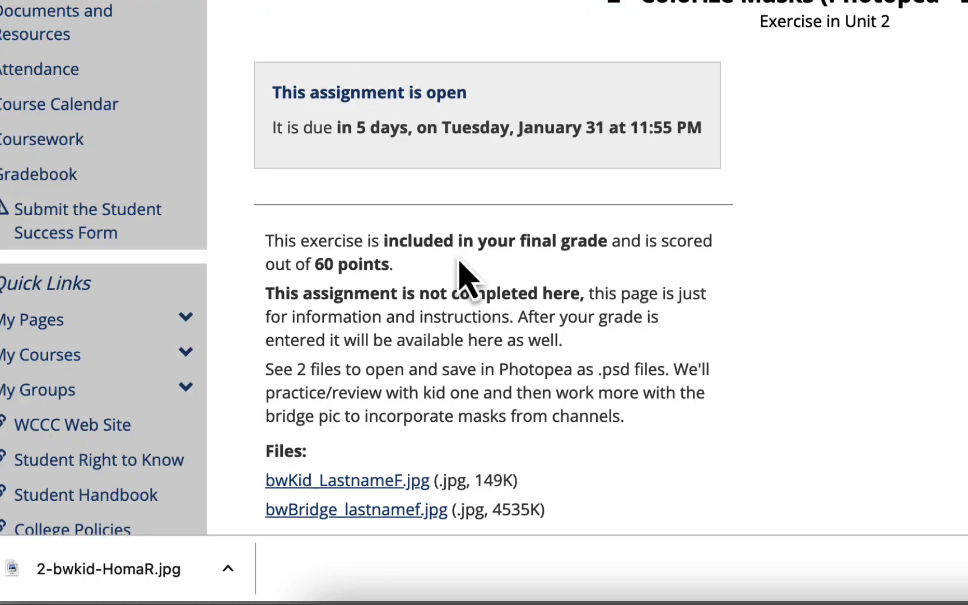
Start a new comment on the Coursework assignment page and begin uploading a file as its image source
scroll(465, 277, "down", 6)
left_click(385, 227)
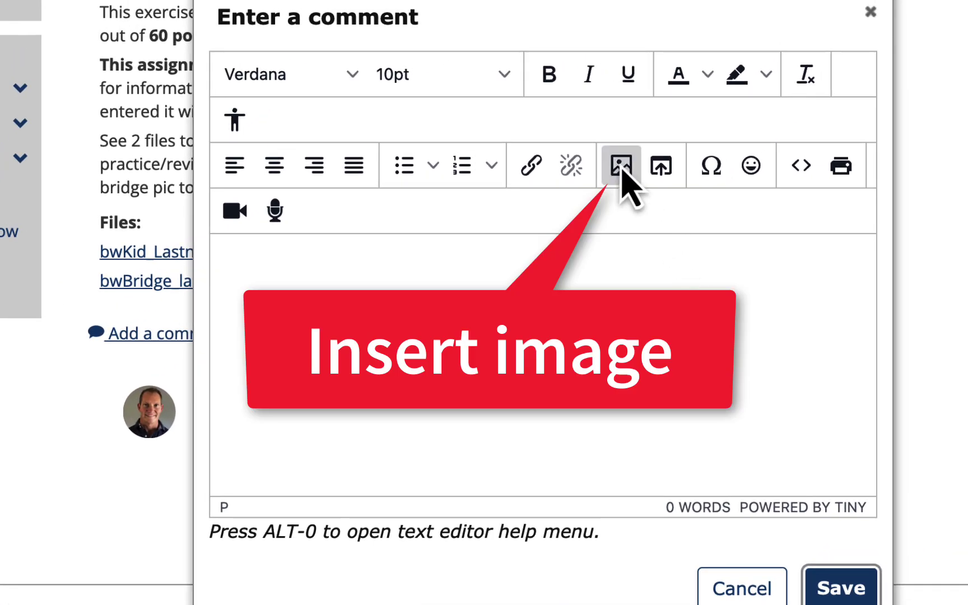
left_click(622, 168)
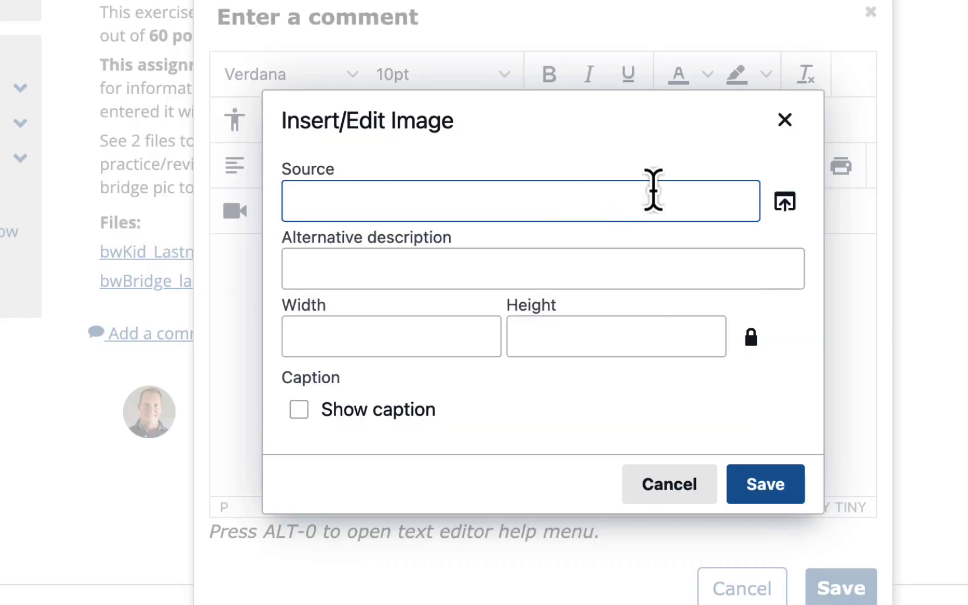
left_click(785, 201)
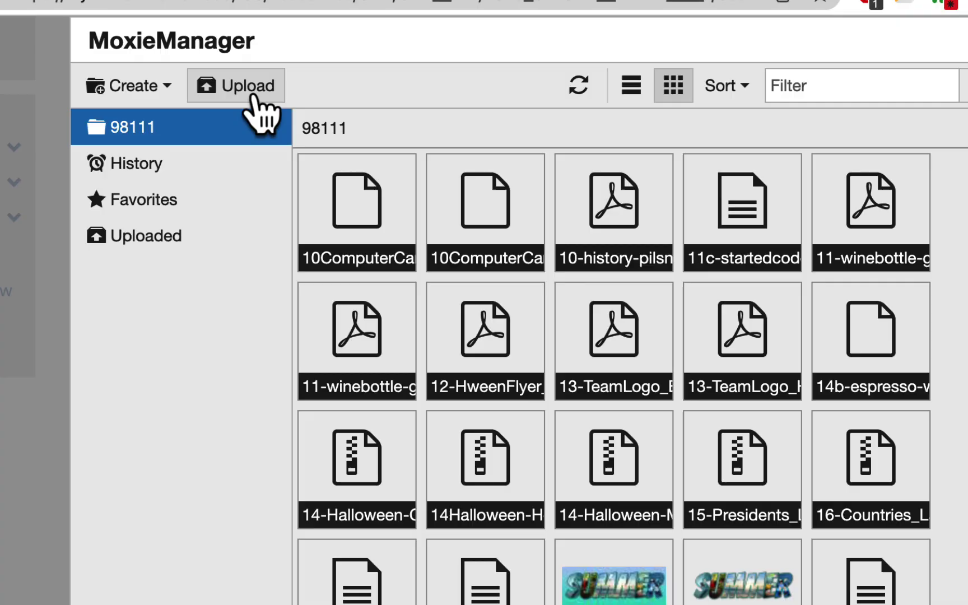
left_click(261, 28)
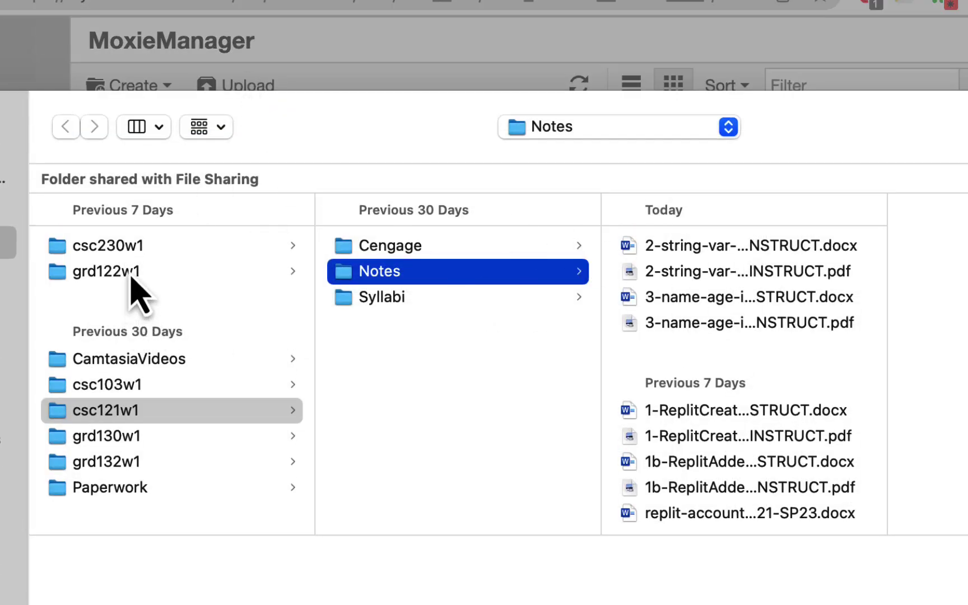
Upload the exported kid JPG from the Downloads folder and use it as the comment's image source
left_click(21, 413)
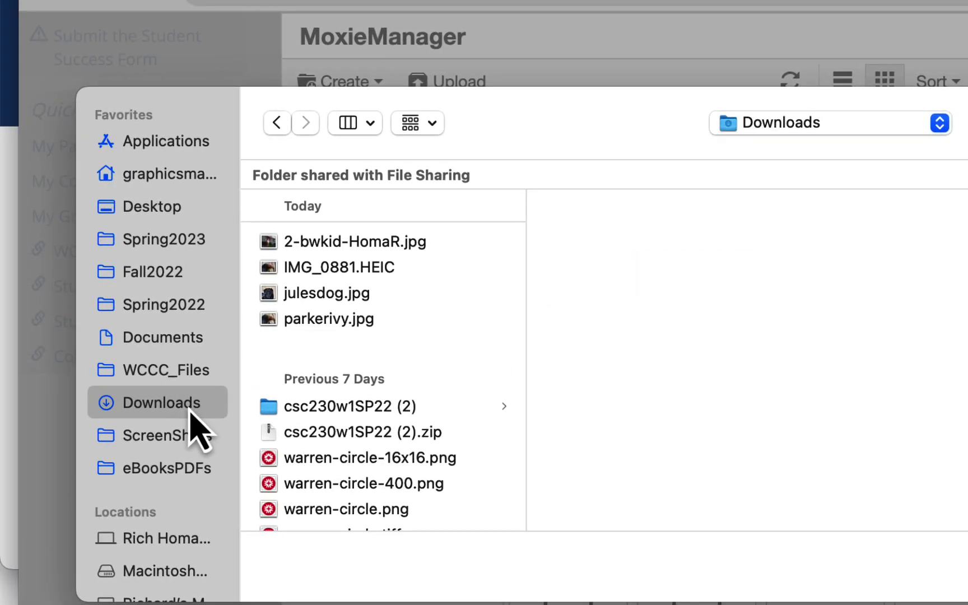
left_click(391, 247)
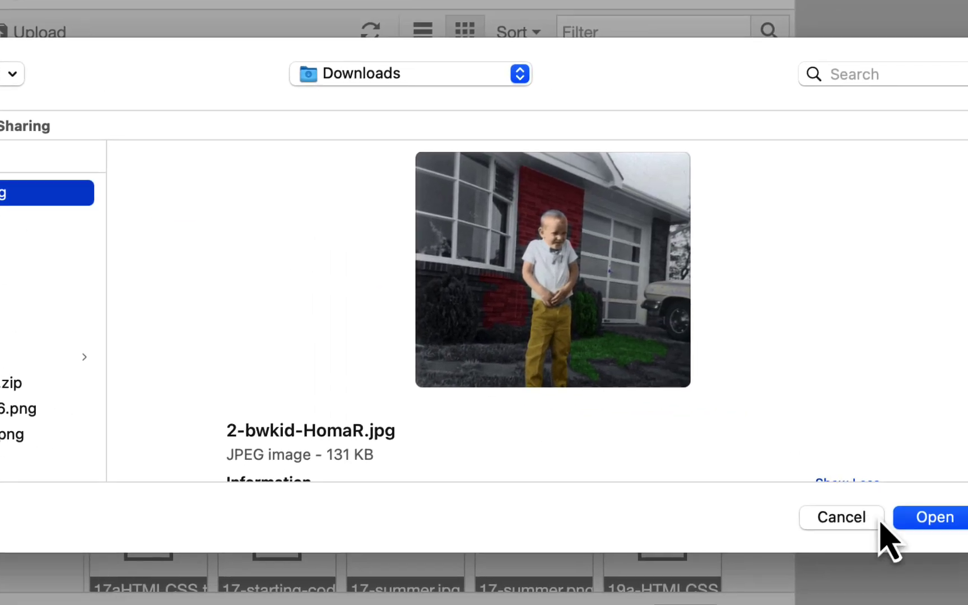
left_click(874, 519)
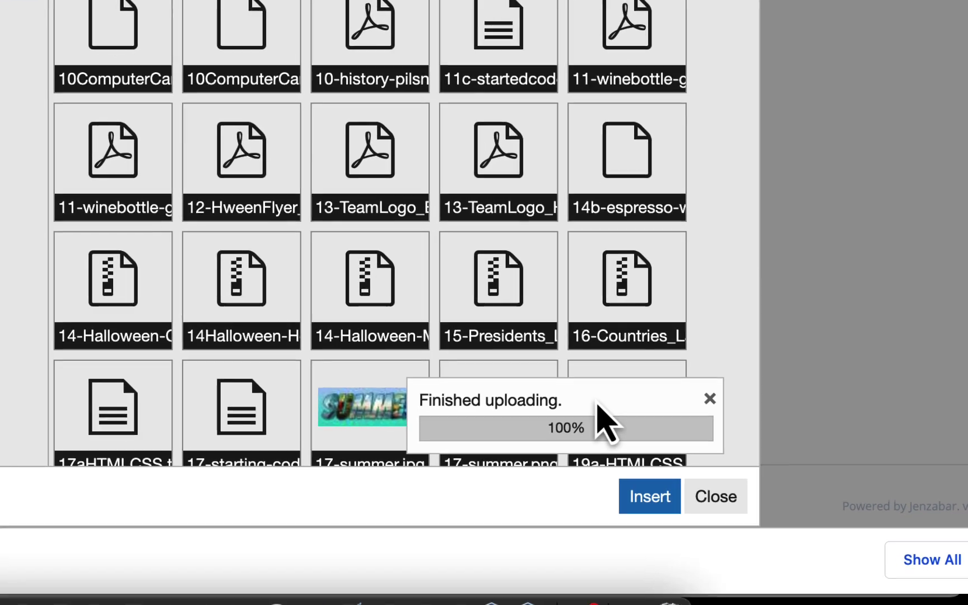
left_click(650, 494)
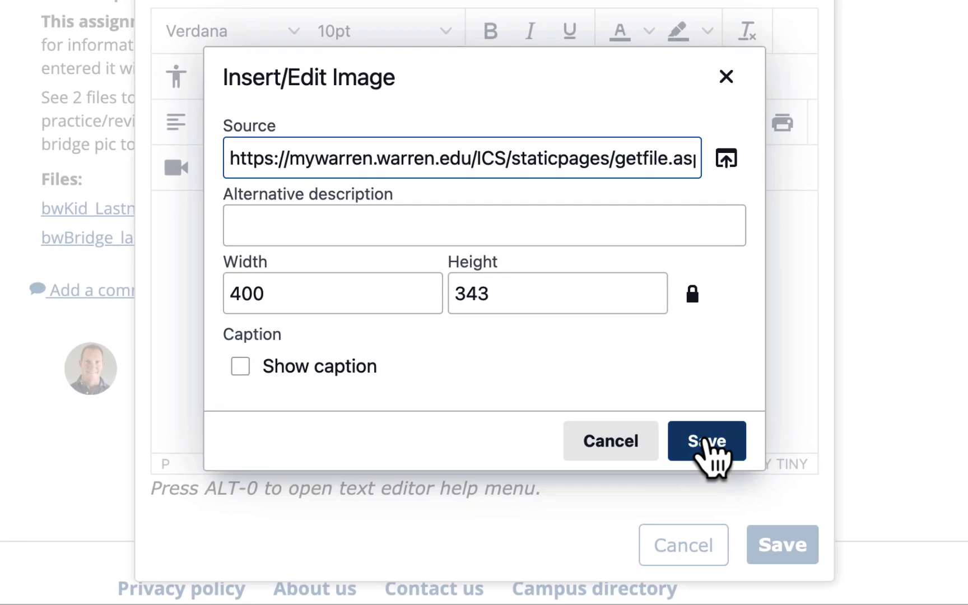
Place the uploaded kid image in the comment and save the comment
left_click(515, 361)
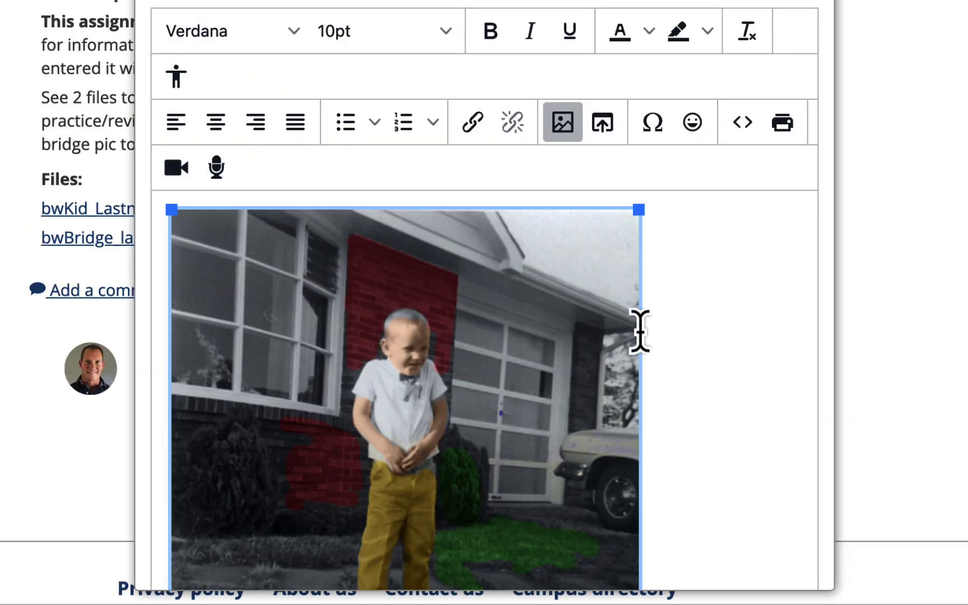
scroll(641, 331, "down", 5)
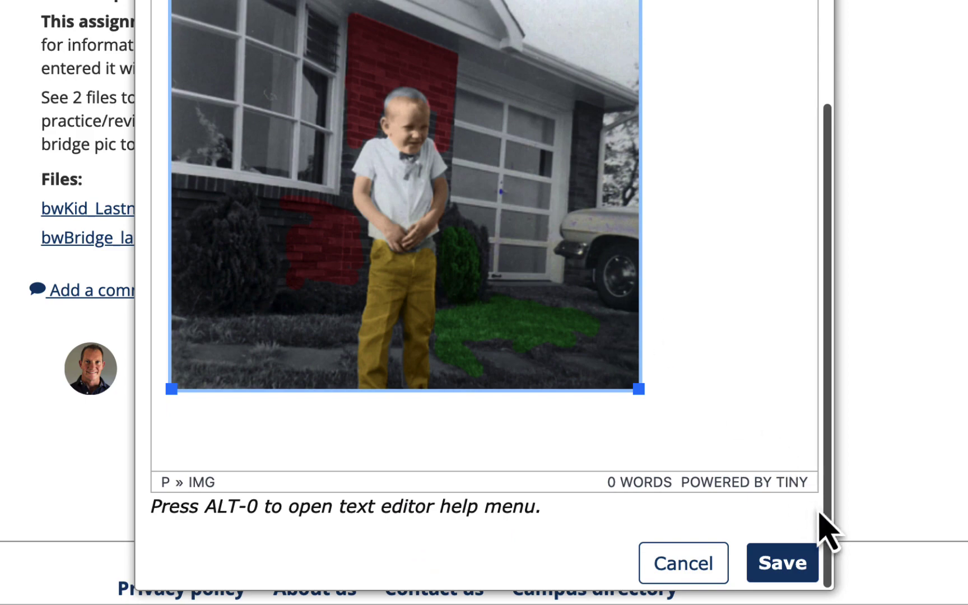
left_click(795, 577)
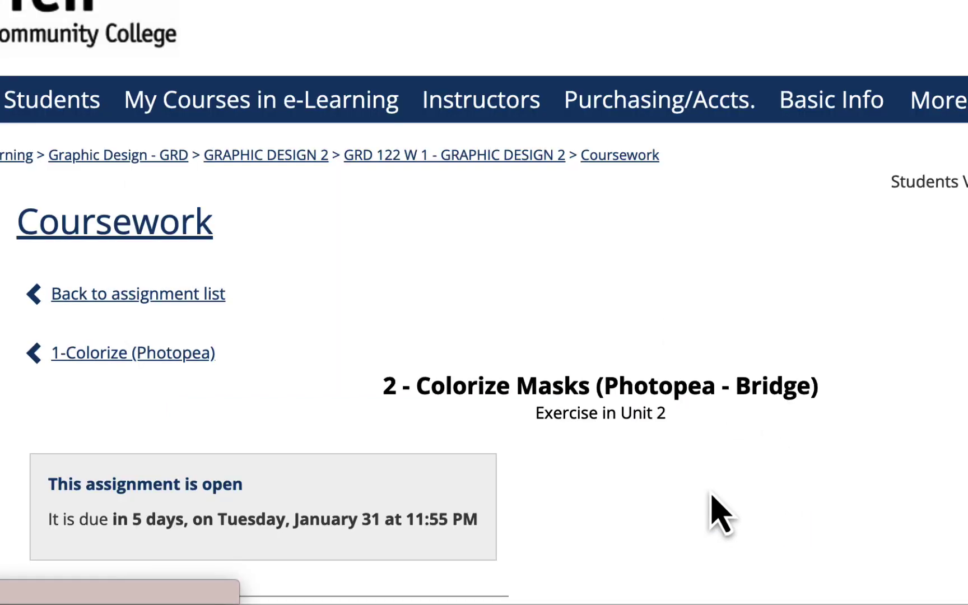
Open the bwBridge_lastnamef.jpg file from the assignment's file list
scroll(609, 414, "down", 8)
scroll(587, 381, "down", 5)
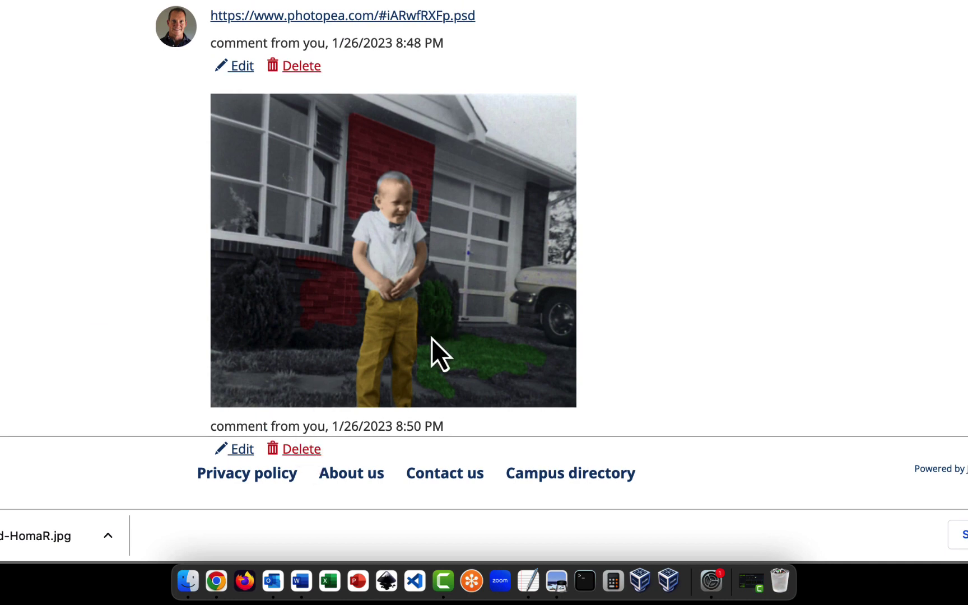
scroll(566, 487, "up", 5)
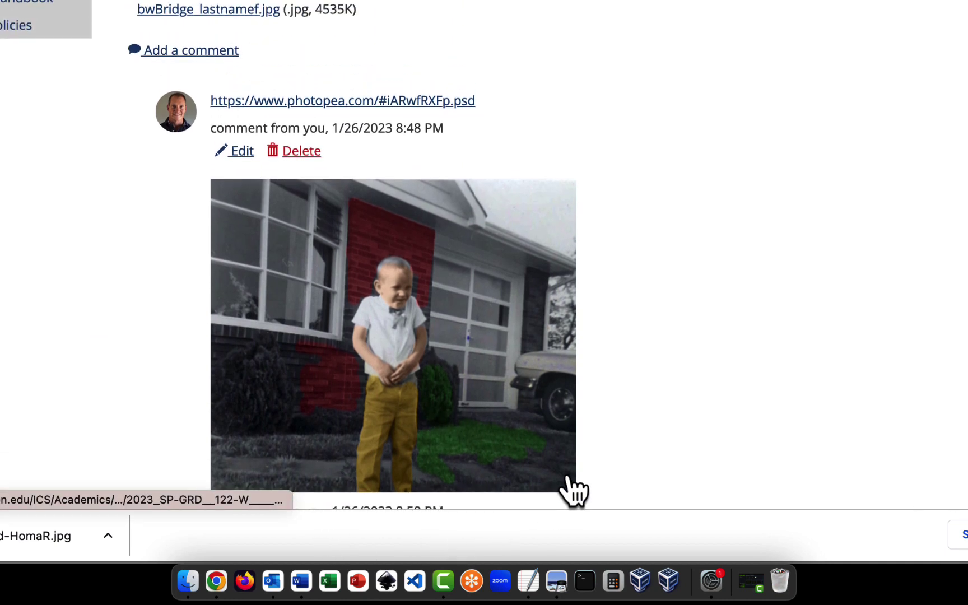
scroll(568, 476, "down", 3)
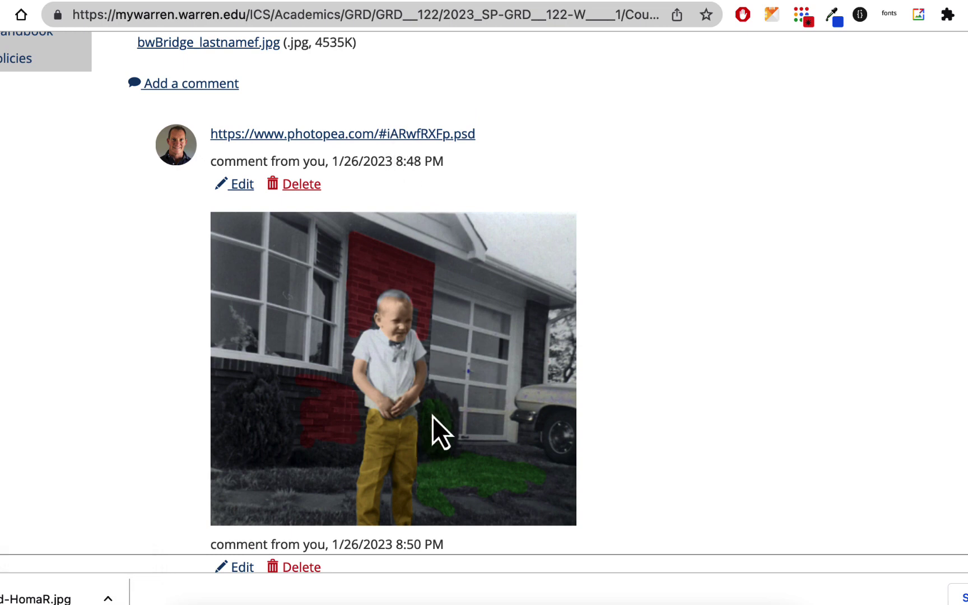
scroll(518, 429, "up", 2)
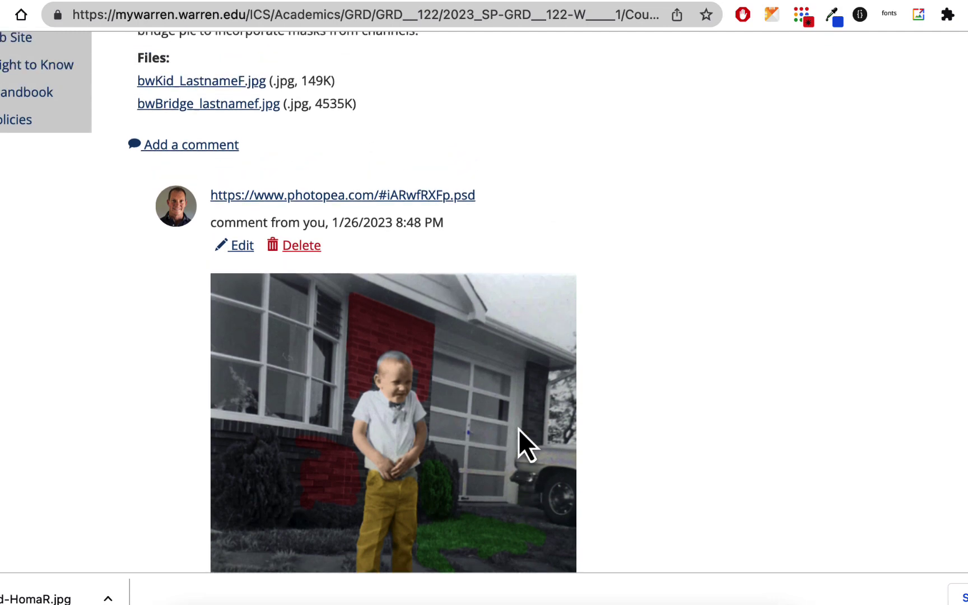
scroll(402, 359, "up", 4)
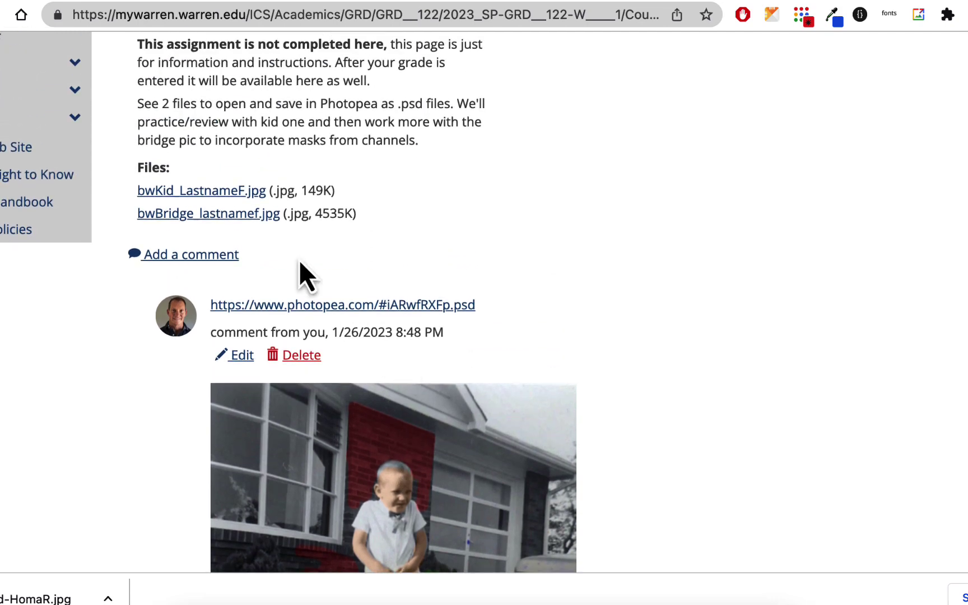
left_click(252, 212)
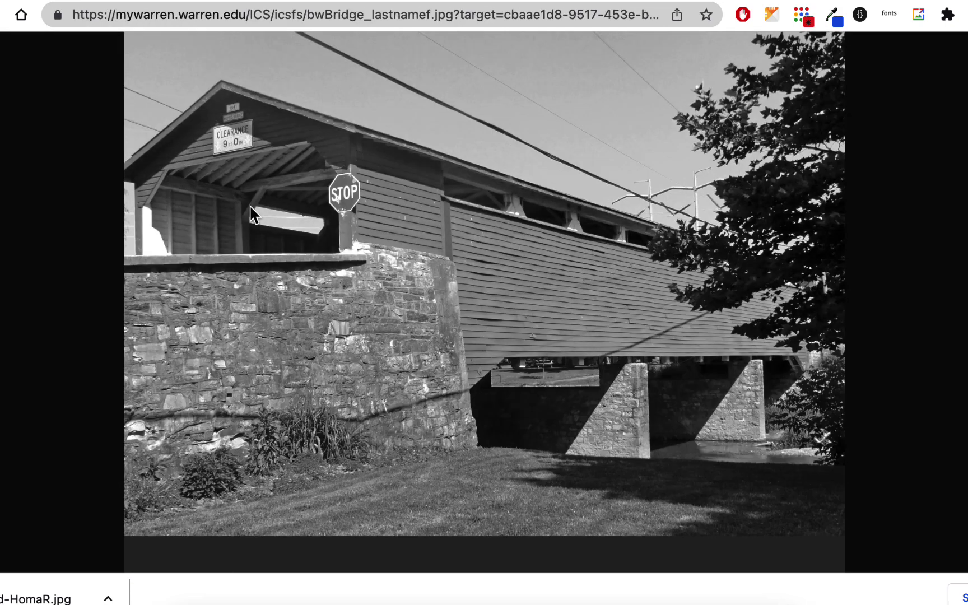